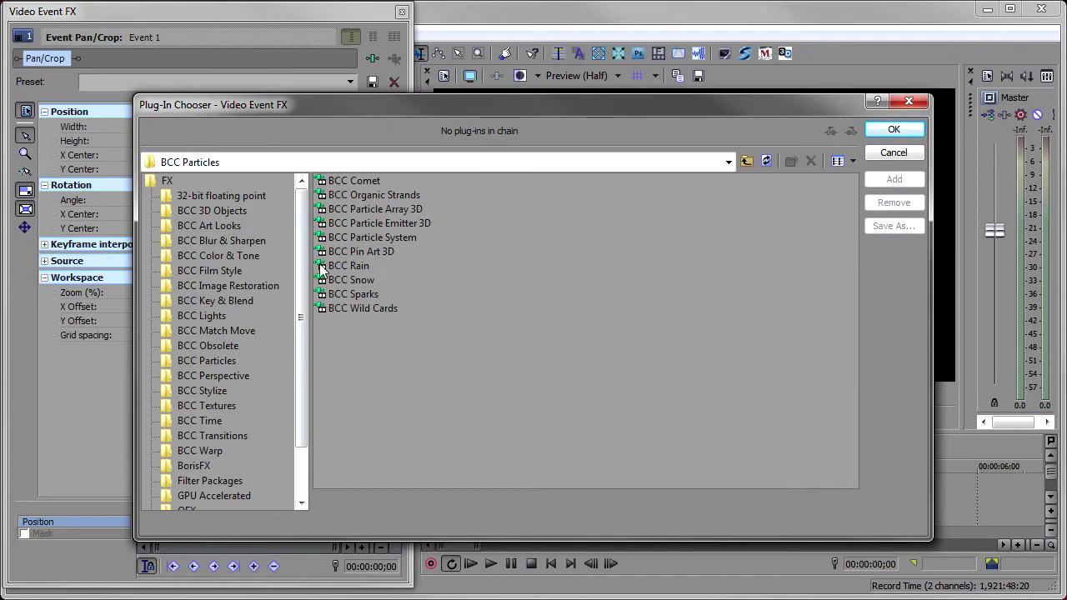
Step: Add the BCC Particle Emitter 3D effect to the video event
left_click(406, 226)
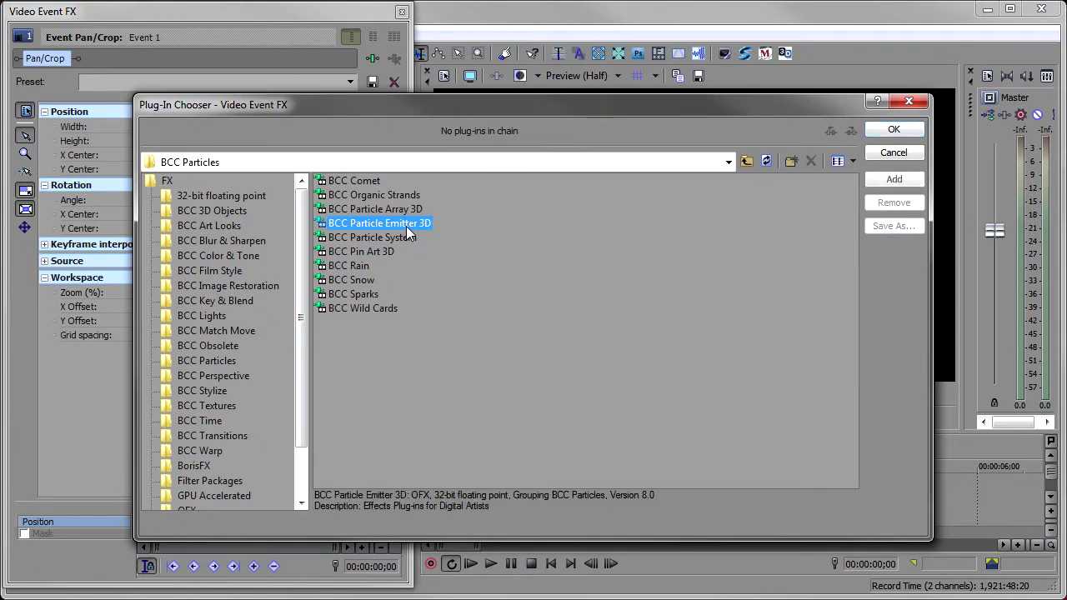
double_click(331, 224)
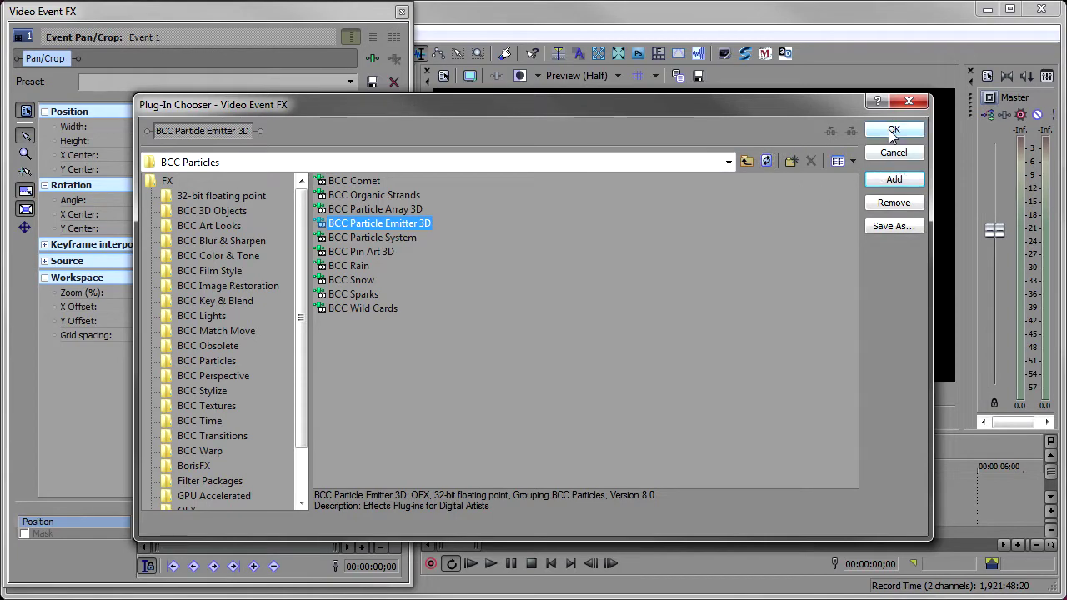
left_click(893, 133)
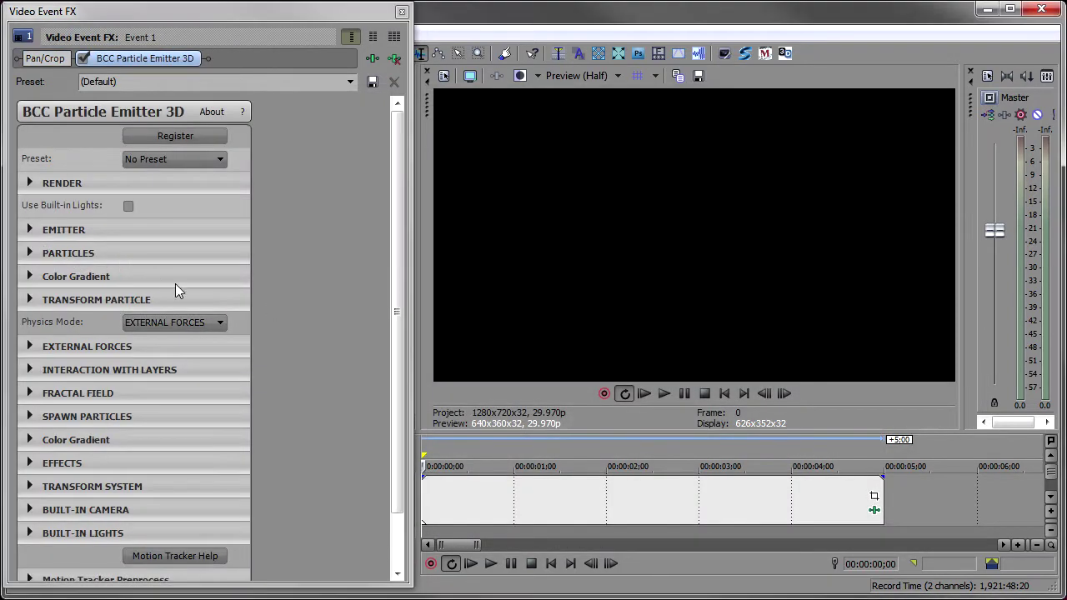
Step: Set the loop region to span the whole event and preview the particle animation
double_click(520, 500)
left_click(492, 564)
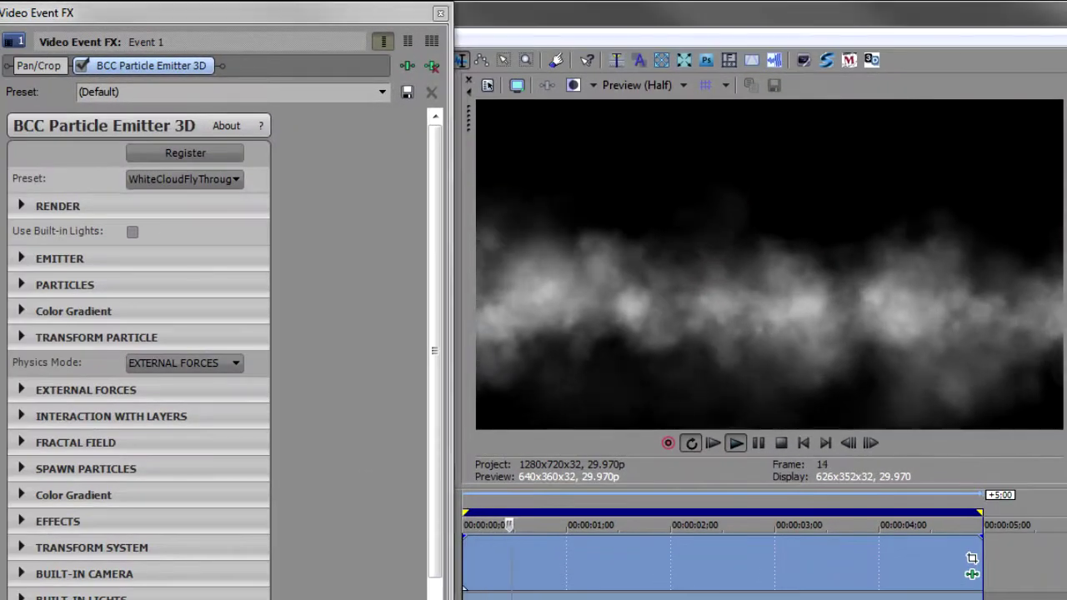
key("space")
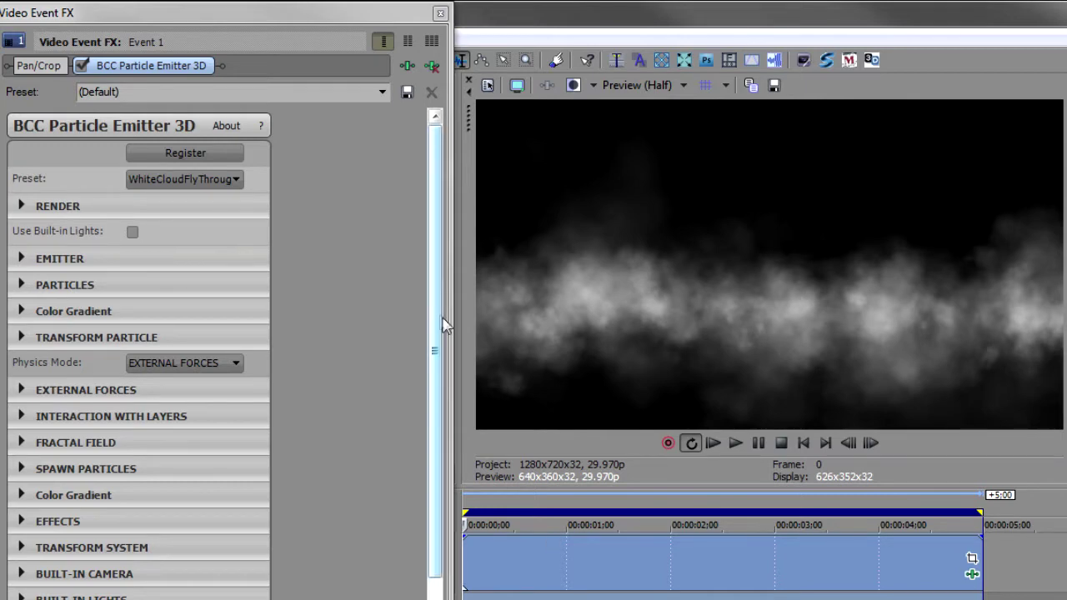
Step: Reset the Particle Emitter 3D preset to its defaults
left_click(182, 190)
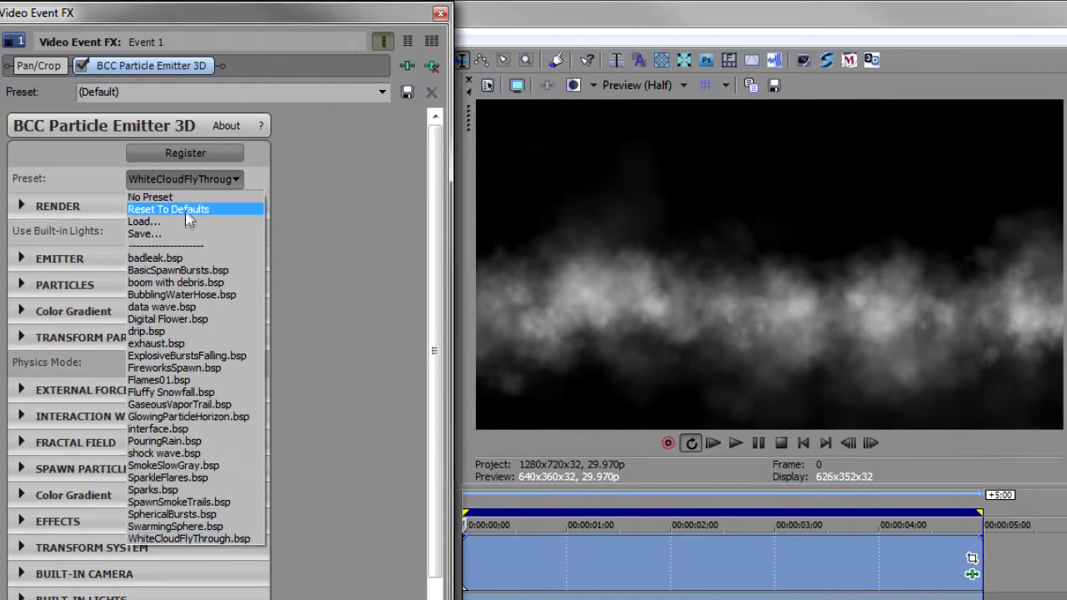
left_click(186, 212)
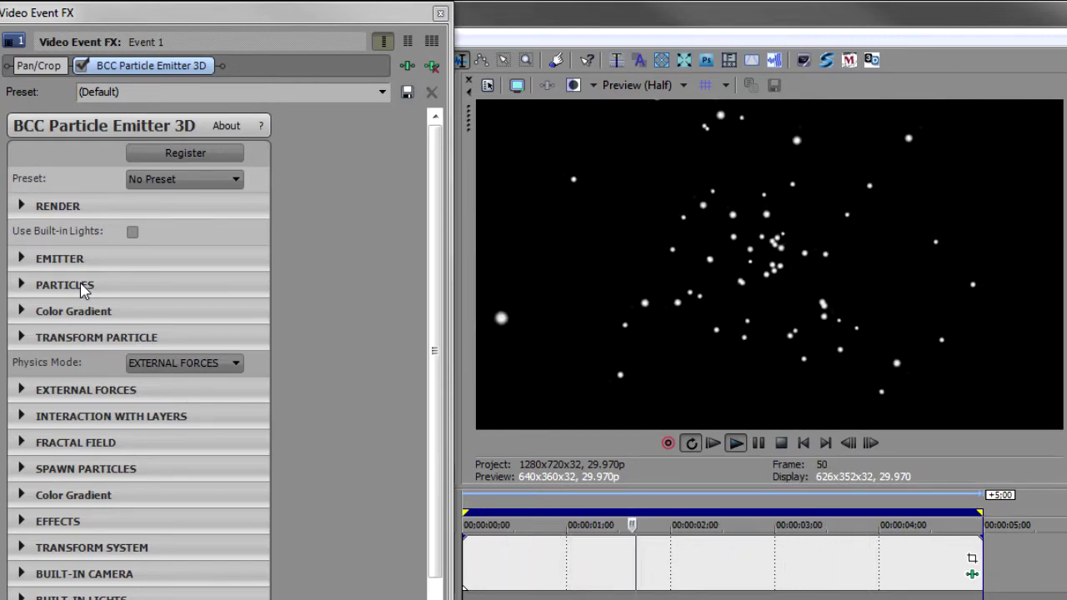
Step: In the Emitter settings, compare a low Birthrate of about 21 with a high one and leave it at 100
left_click(22, 258)
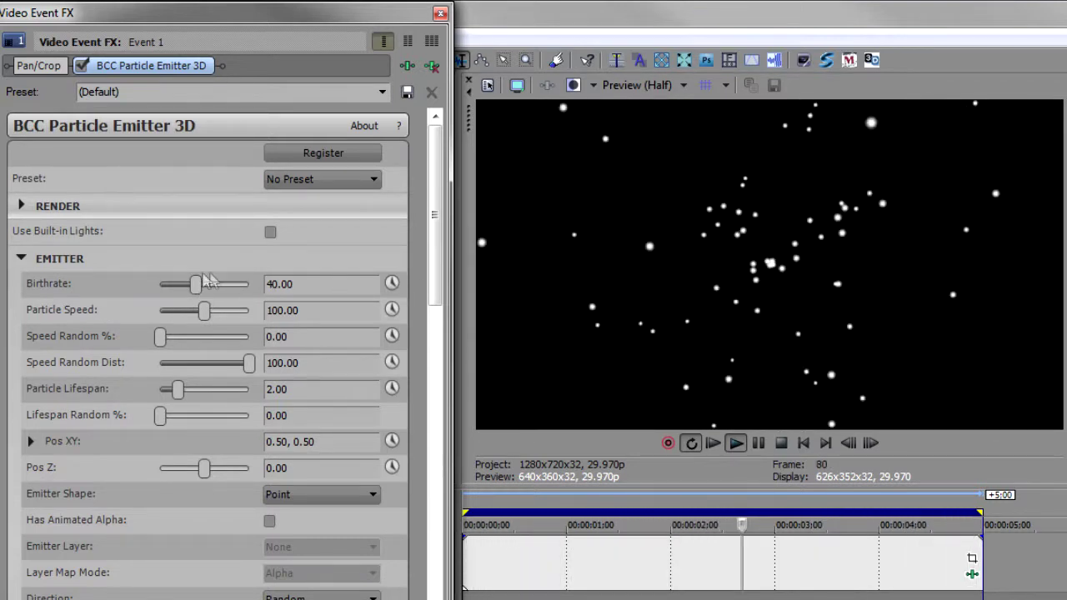
left_click_drag(198, 283, 278, 284)
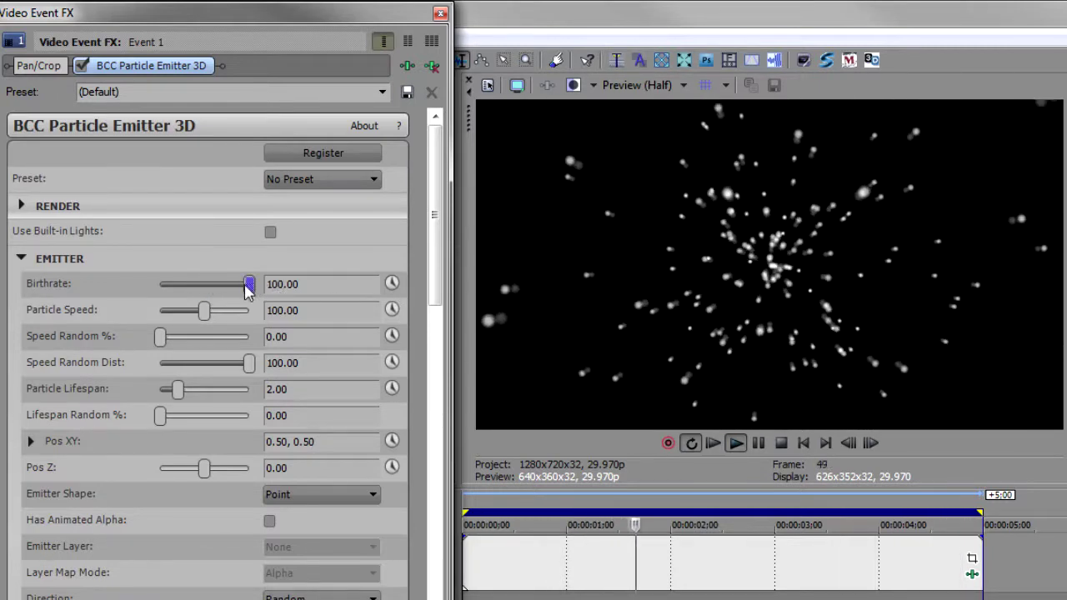
left_click_drag(249, 284, 183, 295)
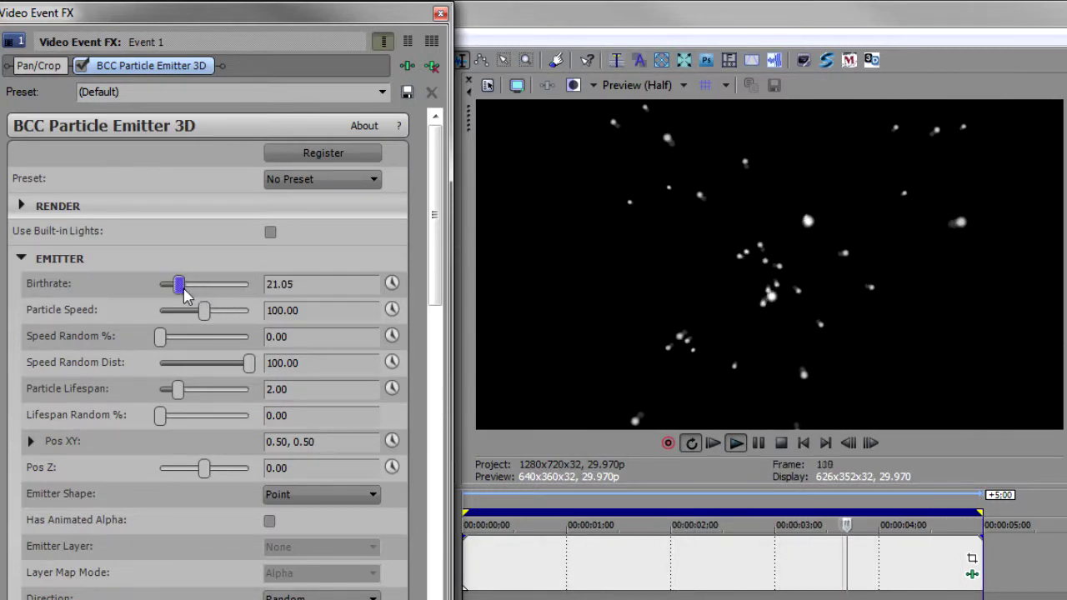
left_click_drag(190, 286, 250, 284)
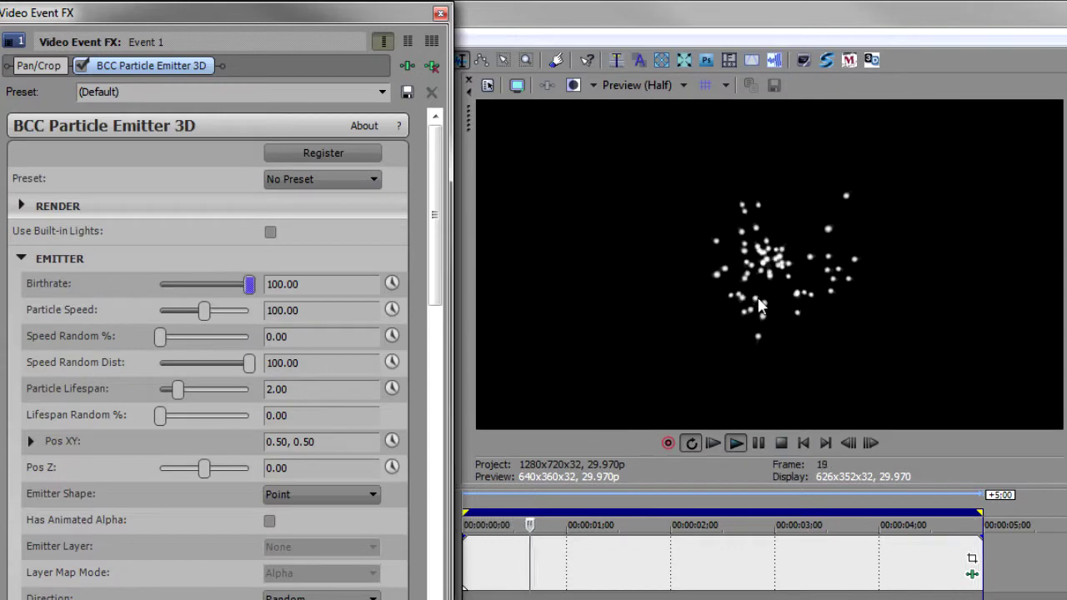
Step: Raise the Particle Speed to 200 and show the frame just past the 3-second mark
left_click_drag(218, 321, 271, 325)
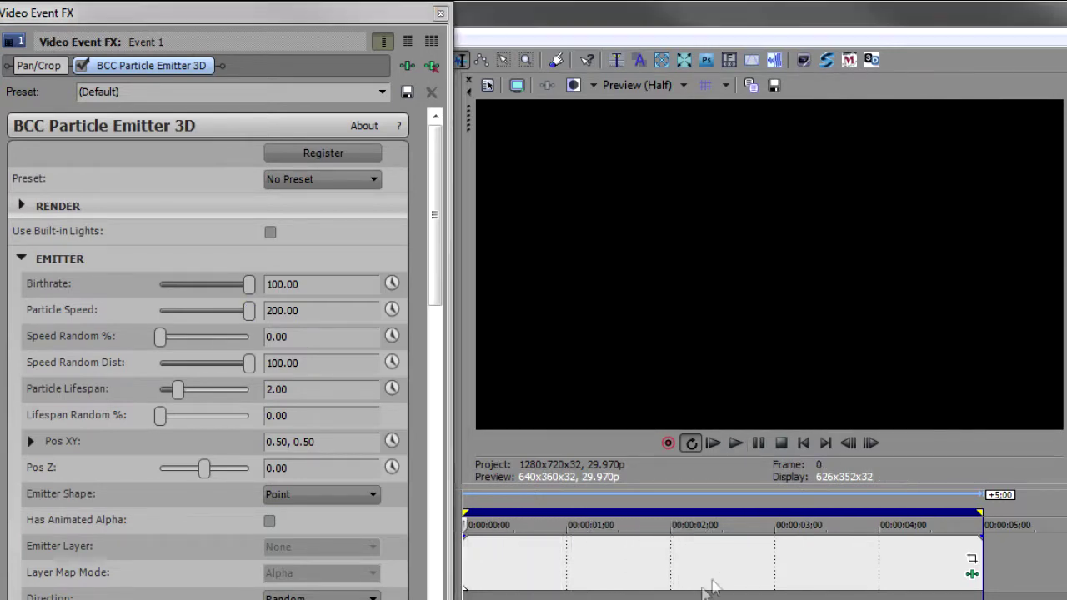
left_click(738, 560)
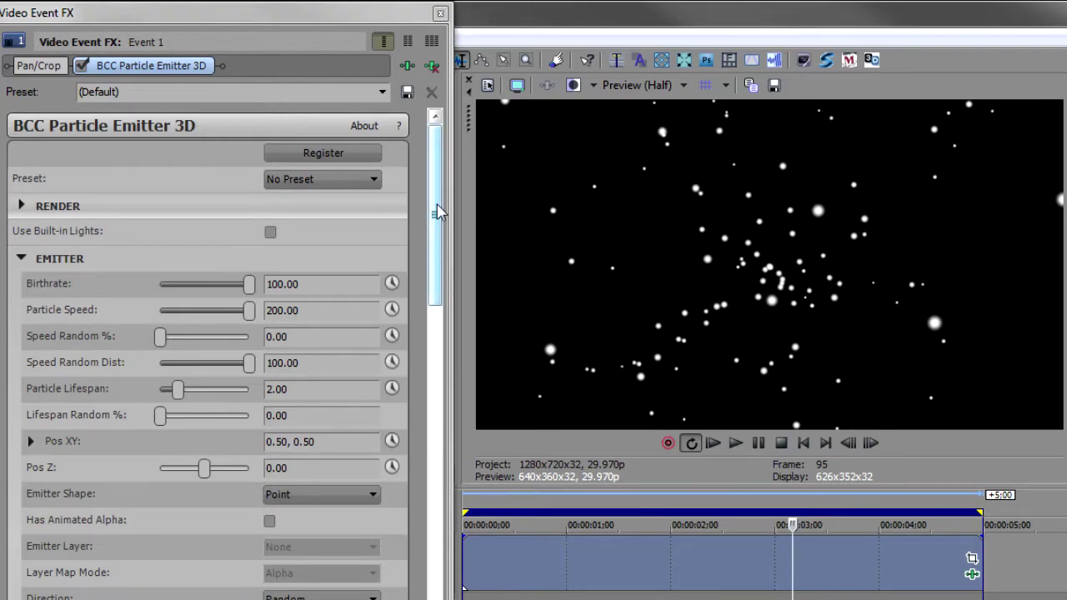
Step: Try rotating the emitter about its Y axis to about 57.6 and reset Rotate Y to 0
left_click_drag(437, 211, 439, 396)
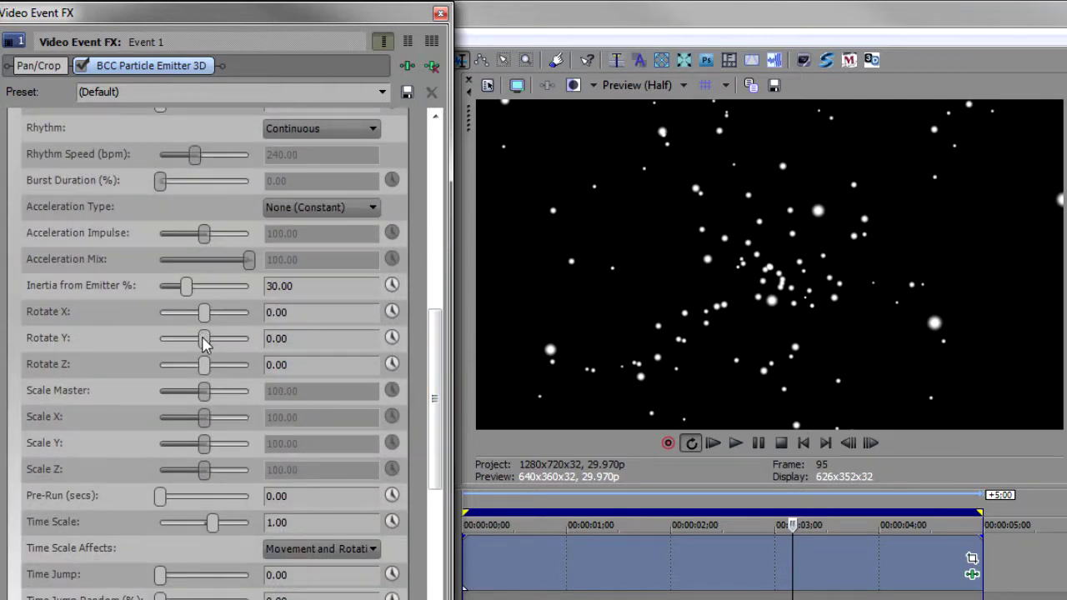
mouse_move(204, 344)
left_mouse_down()
mouse_move(218, 345)
mouse_move(209, 346)
left_mouse_up()
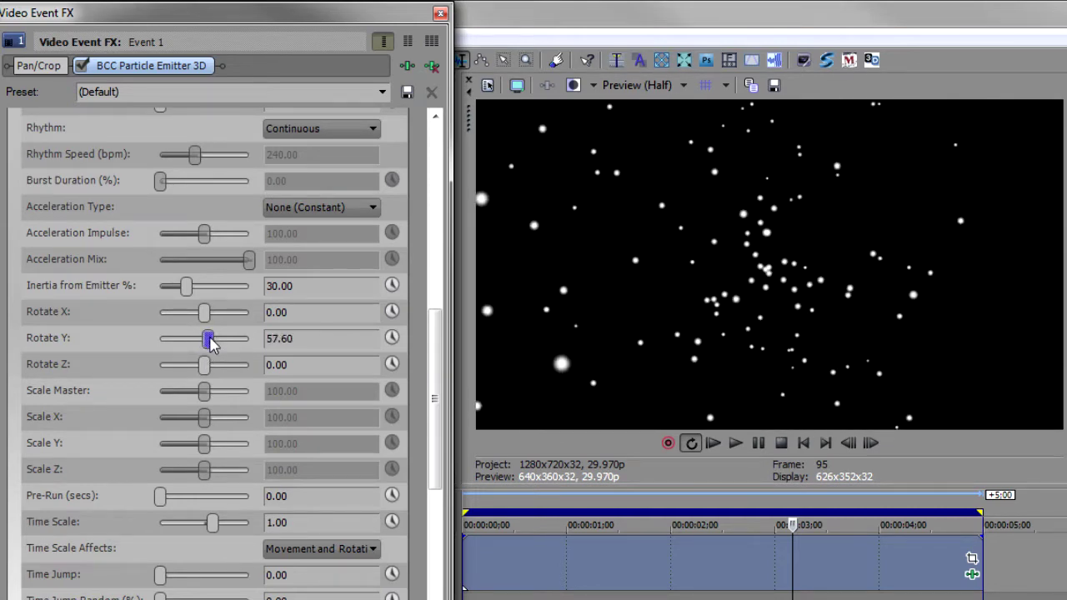
double_click(210, 340)
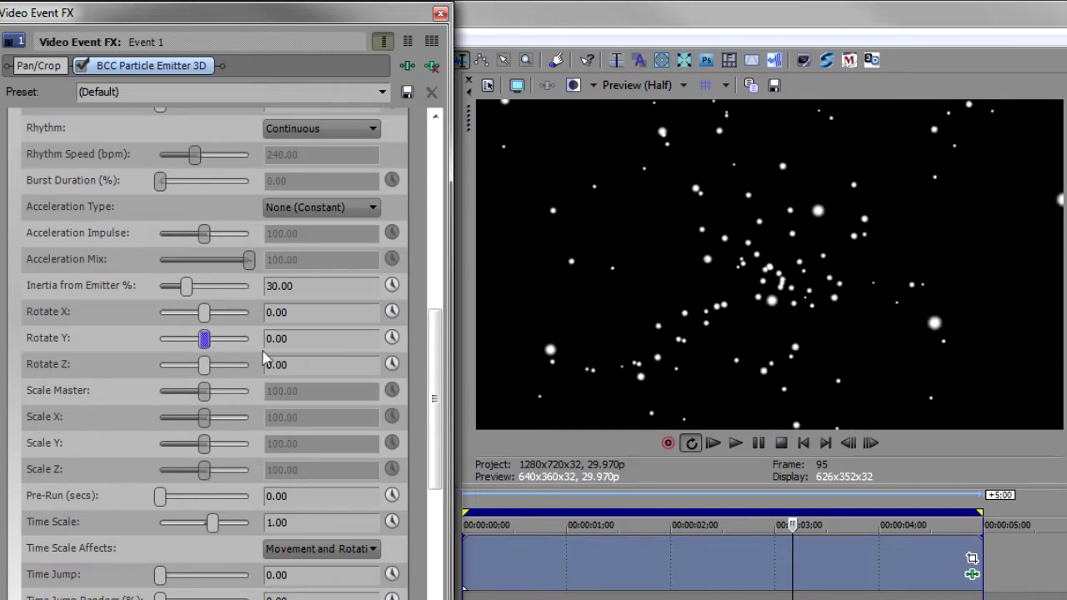
Step: Lower the emitter's Particle Speed to about 46 while the animation plays
left_click_drag(439, 350, 444, 204)
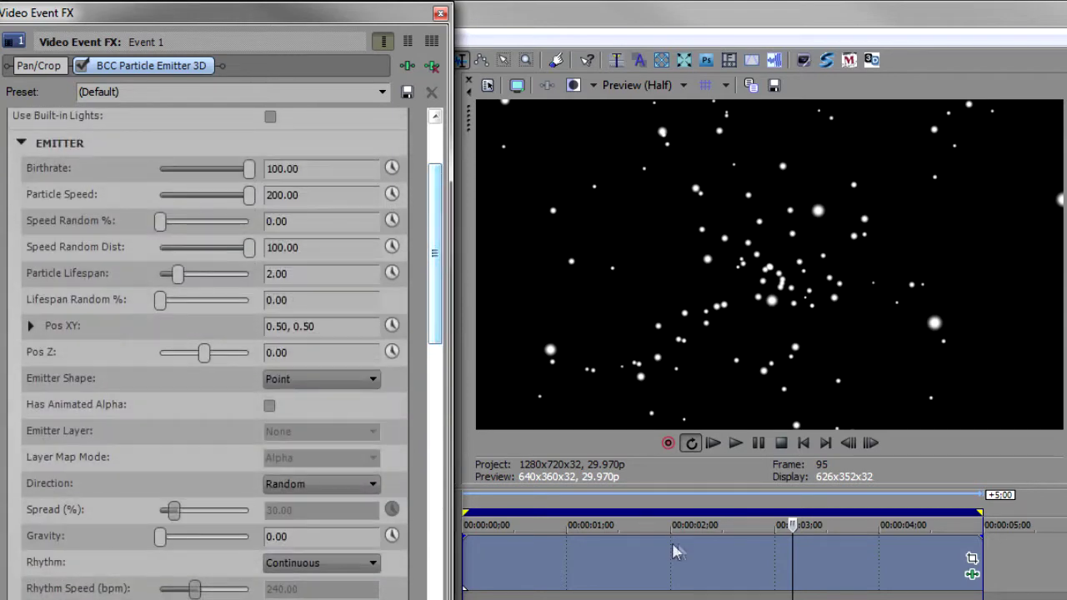
key("space")
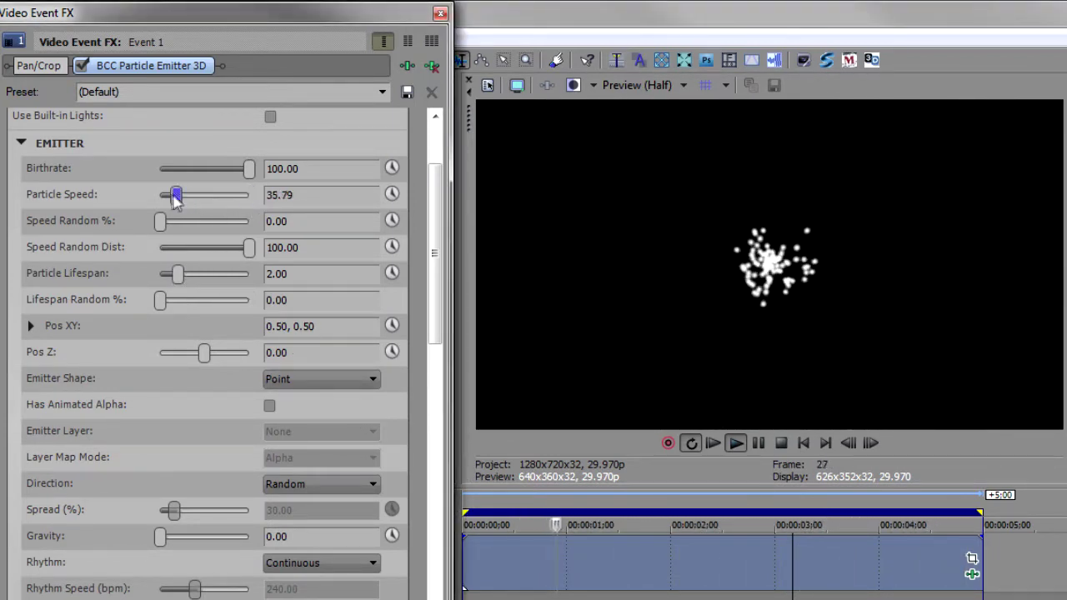
left_click_drag(184, 200, 178, 201)
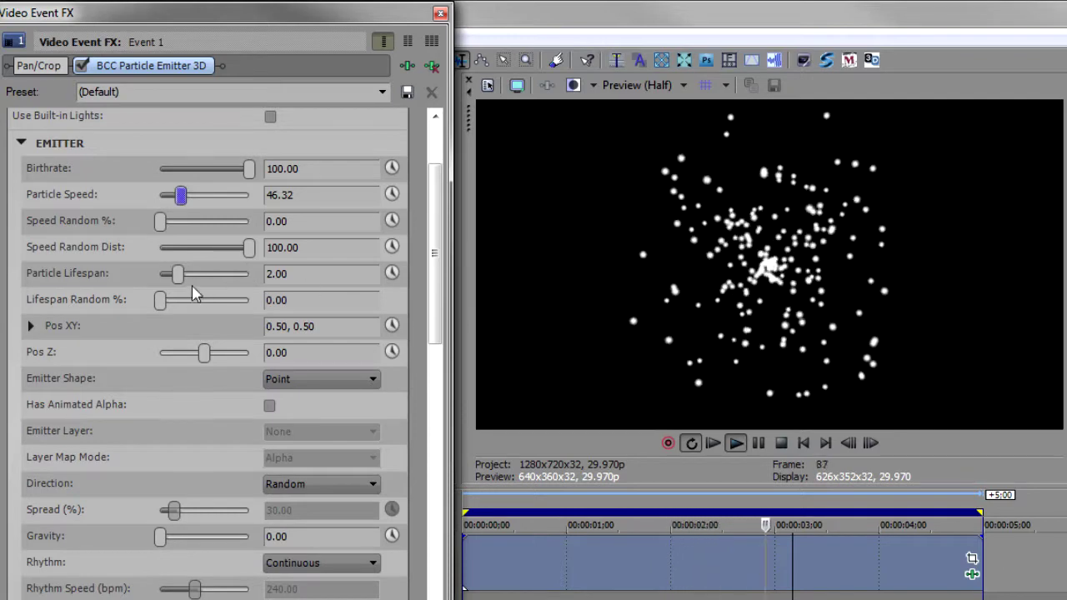
Step: Try a Particle Lifespan of about 3.7 and return it to 2.00
left_click_drag(180, 283, 193, 283)
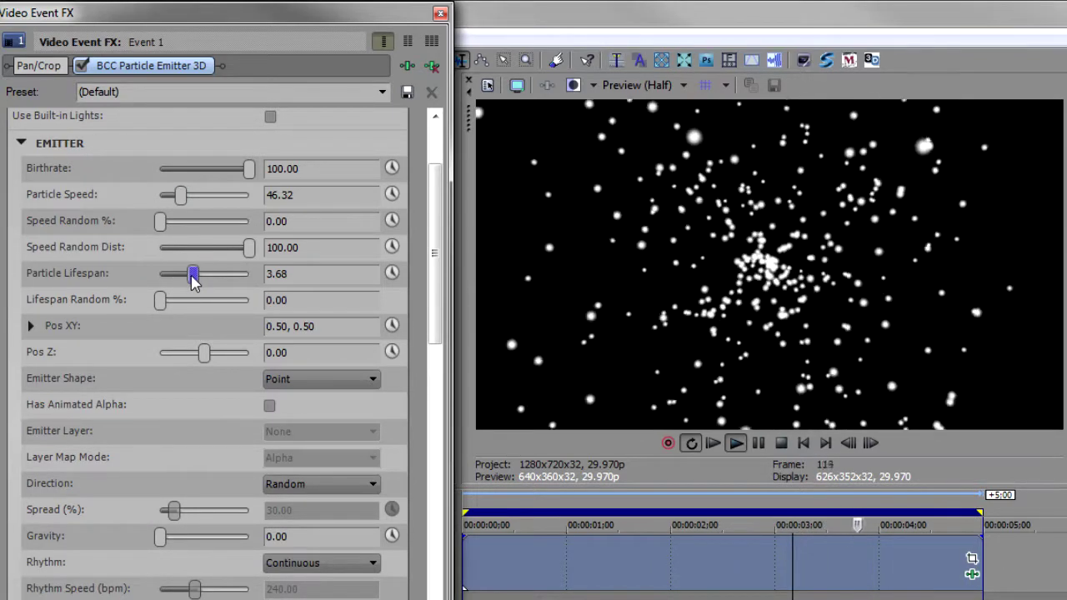
left_click_drag(192, 282, 181, 286)
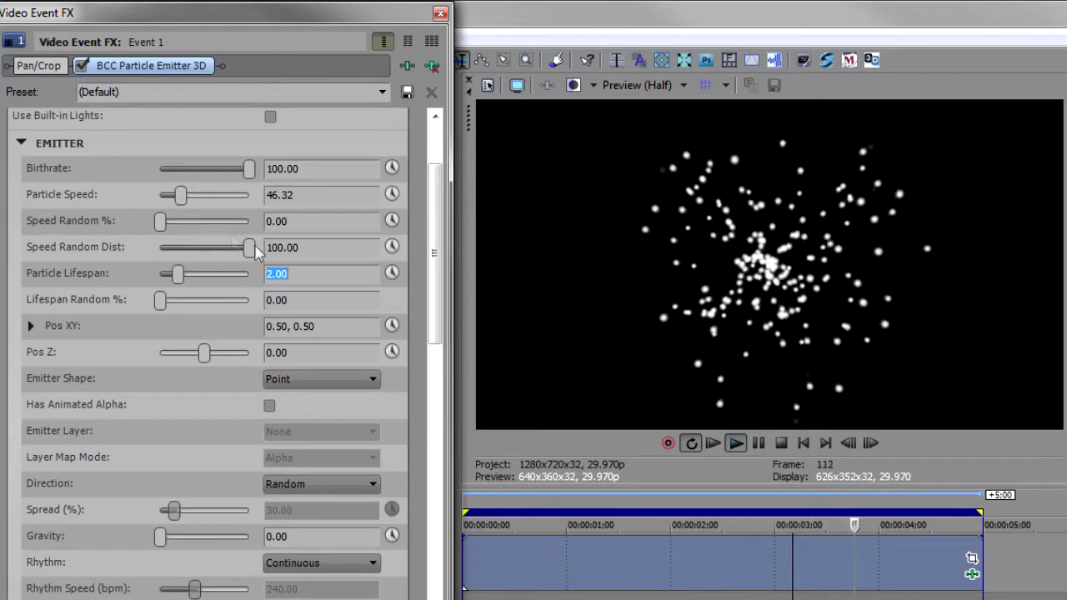
Step: Set the Particle Speed to 0, change the Emitter Shape to Sphere and pause playback
left_click(182, 205)
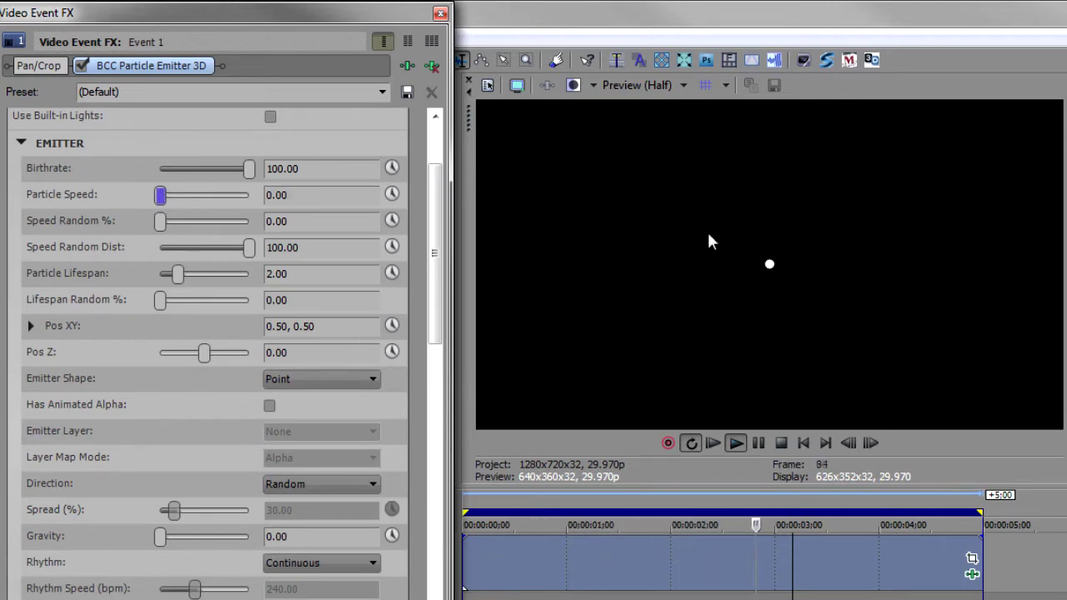
left_click(317, 382)
left_click(326, 414)
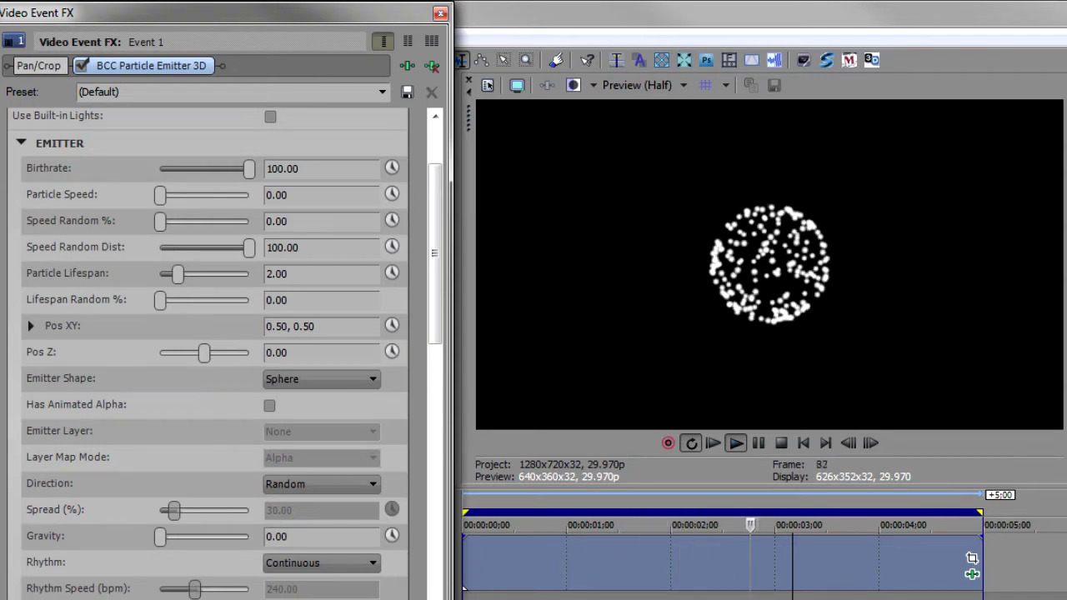
key("Return")
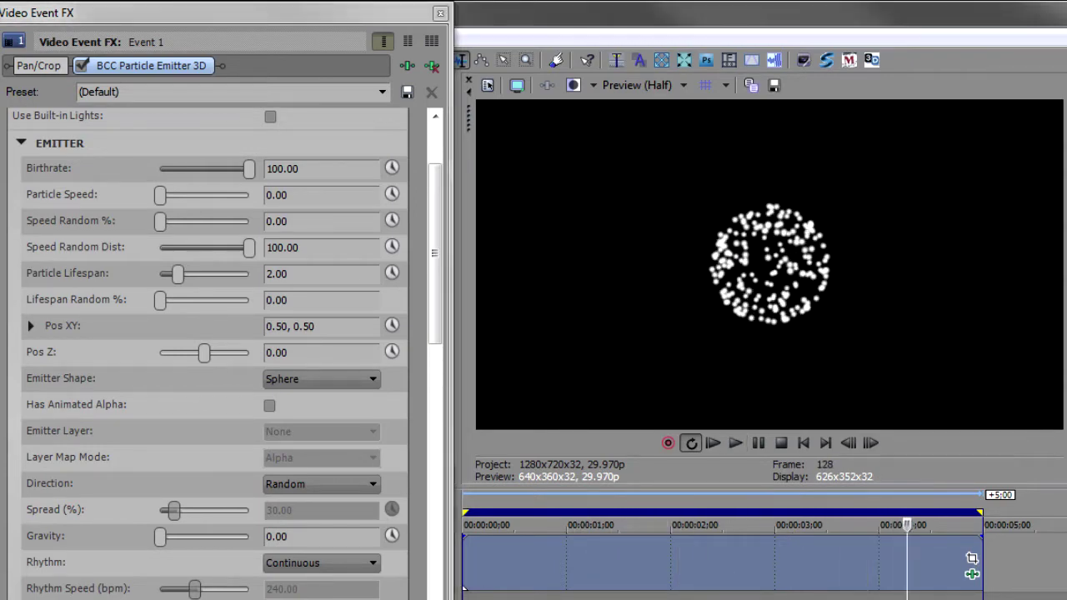
Step: Try rotating the sphere emitter about its Y axis, return Rotate Y to 0 and resume playback
left_click_drag(445, 288, 439, 388)
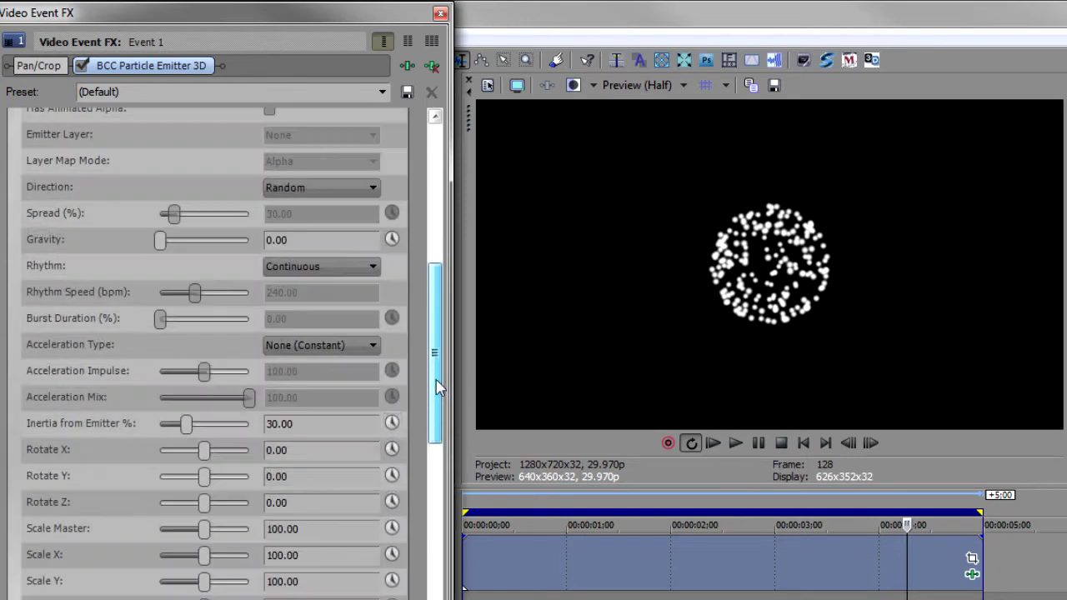
left_click_drag(205, 485, 206, 488)
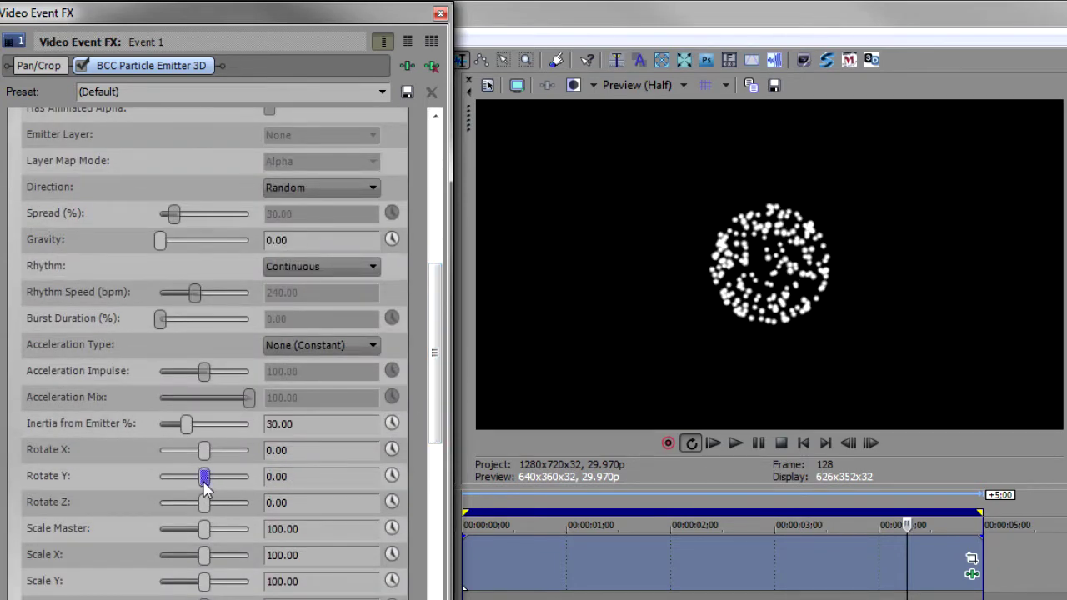
key("space")
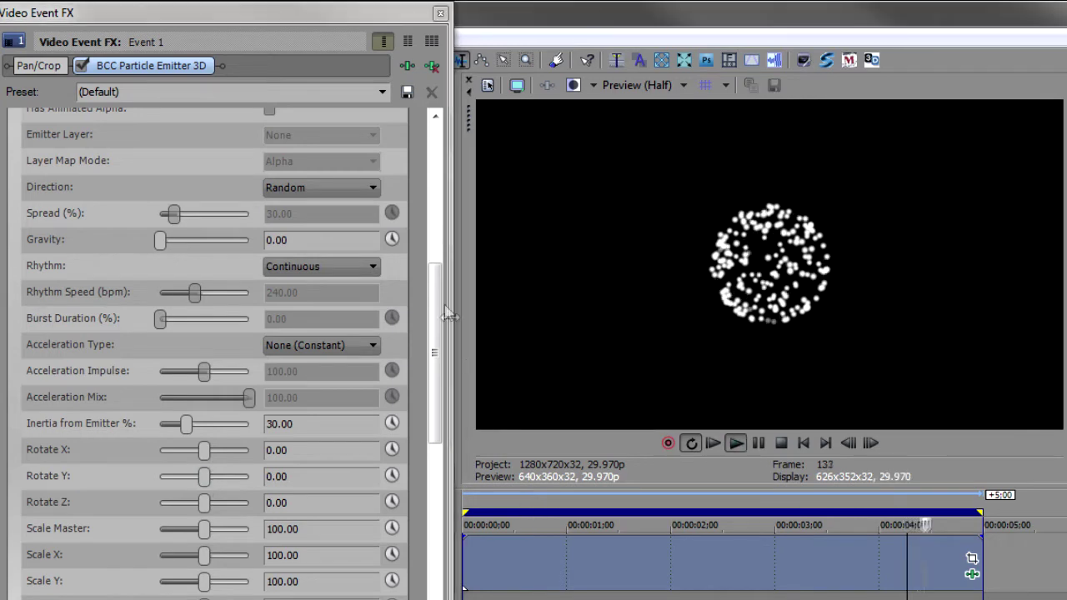
Step: Change the Emitter Shape to Box and review the available shape options
left_click_drag(438, 306, 431, 267)
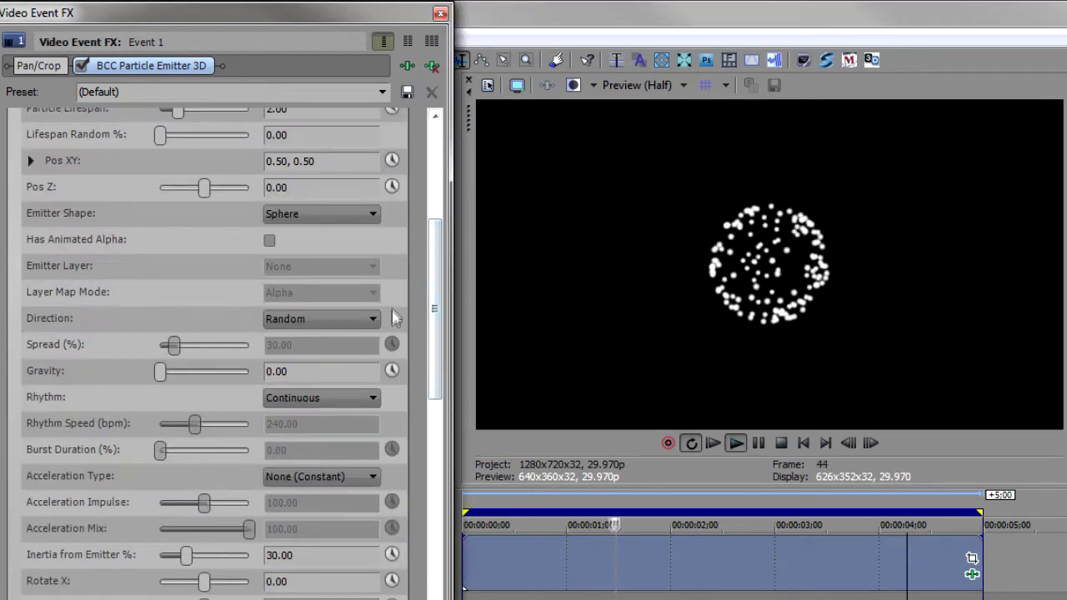
left_click(325, 214)
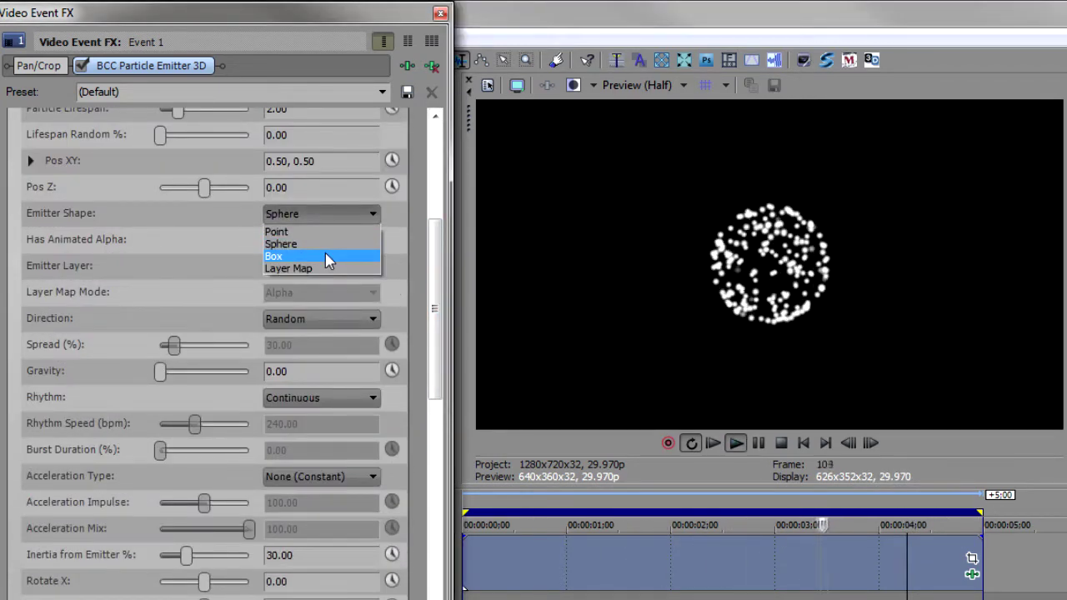
left_click(328, 258)
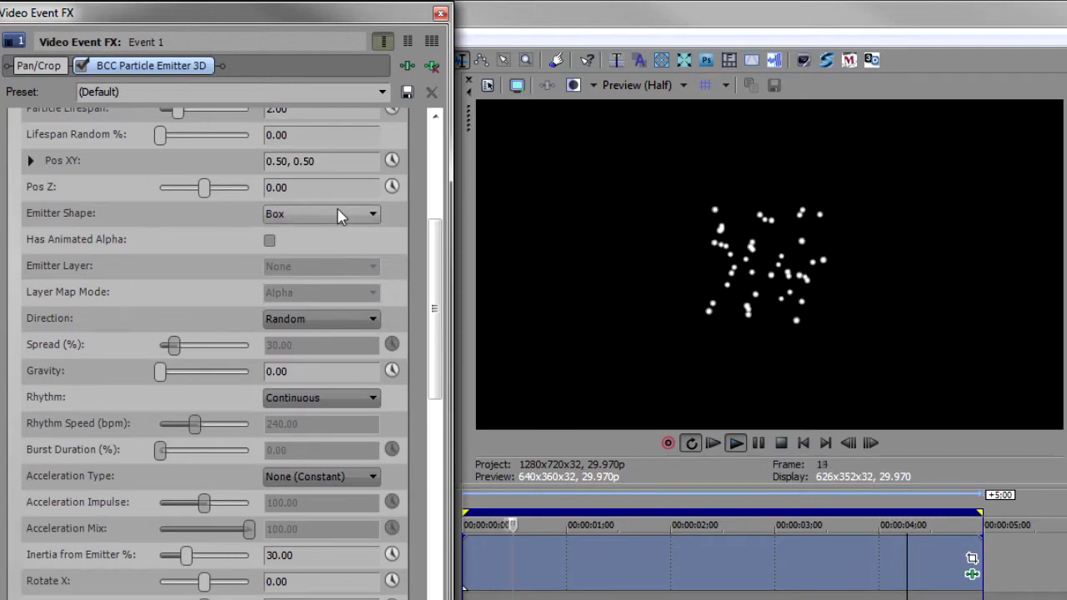
left_click(340, 216)
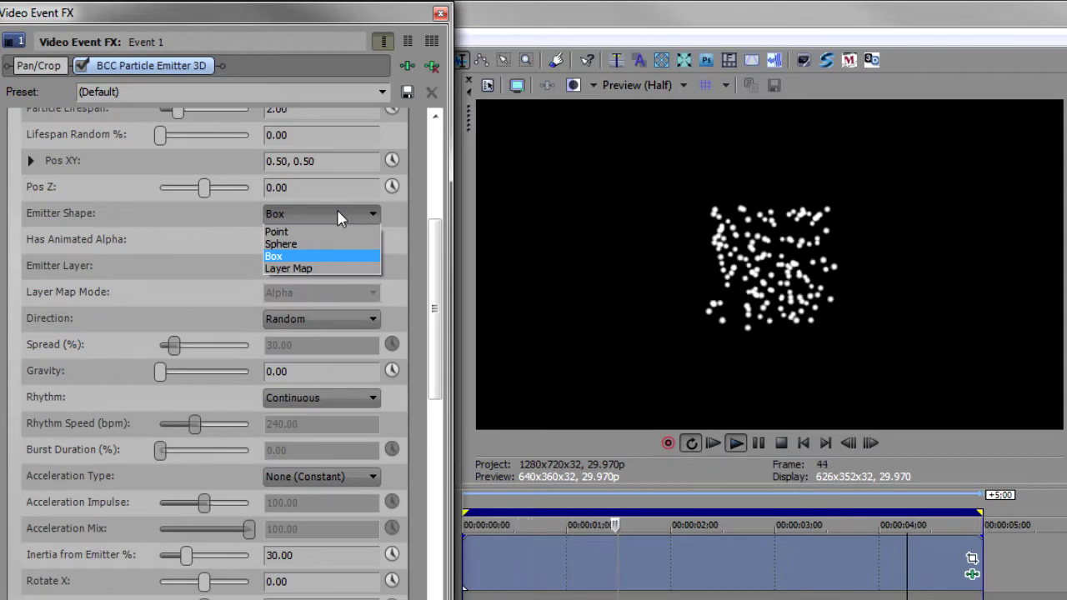
left_click(338, 211)
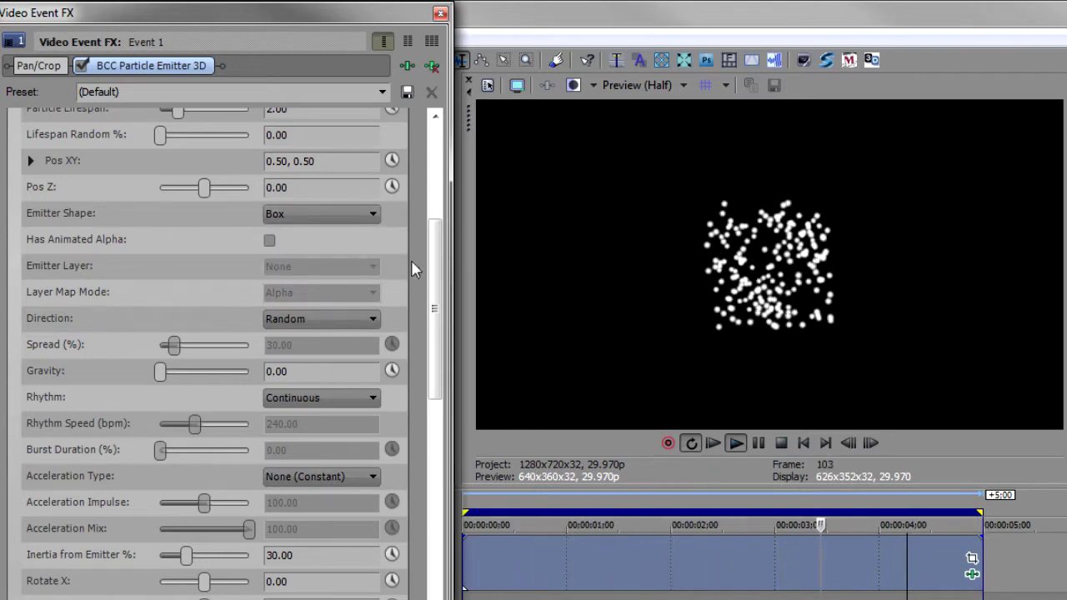
Step: Set the Emitter Shape back to Point and raise the Particle Speed to 100
left_click_drag(439, 271, 439, 243)
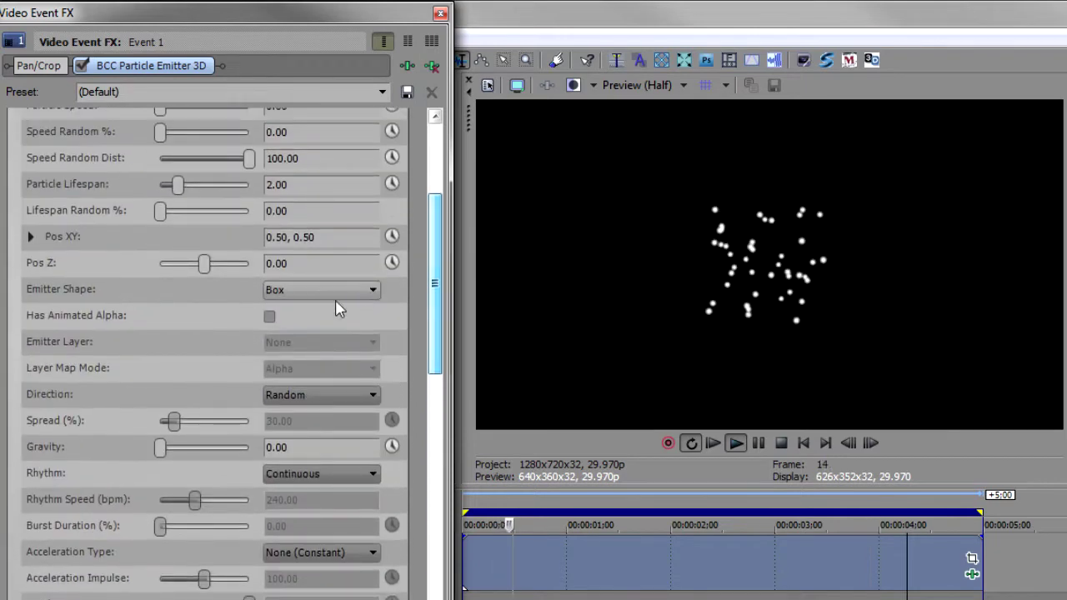
left_click(324, 292)
left_click(322, 309)
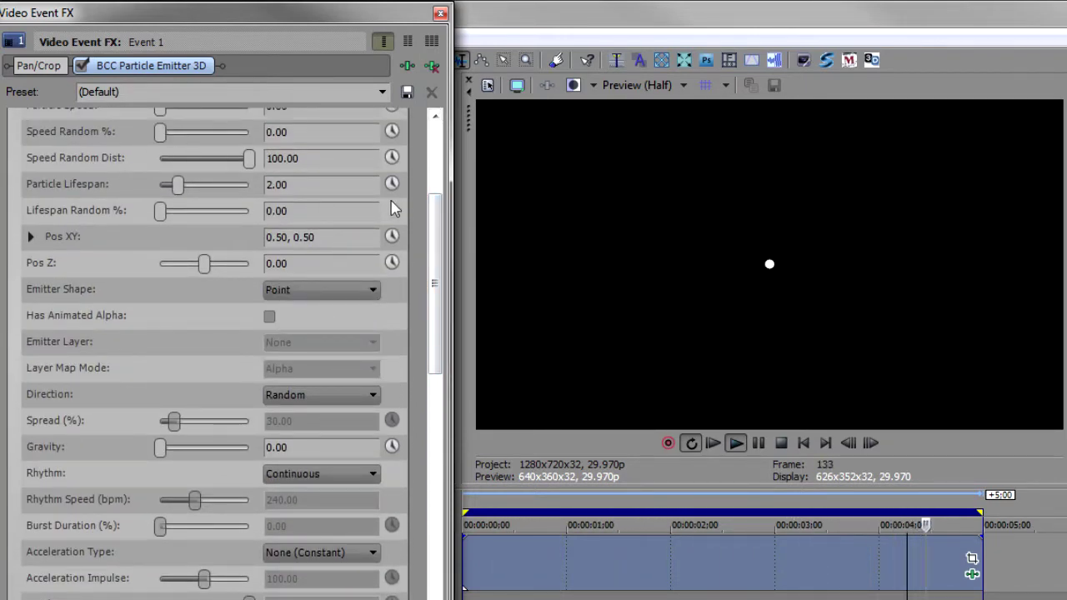
left_click_drag(439, 261, 440, 245)
left_click_drag(160, 162, 205, 159)
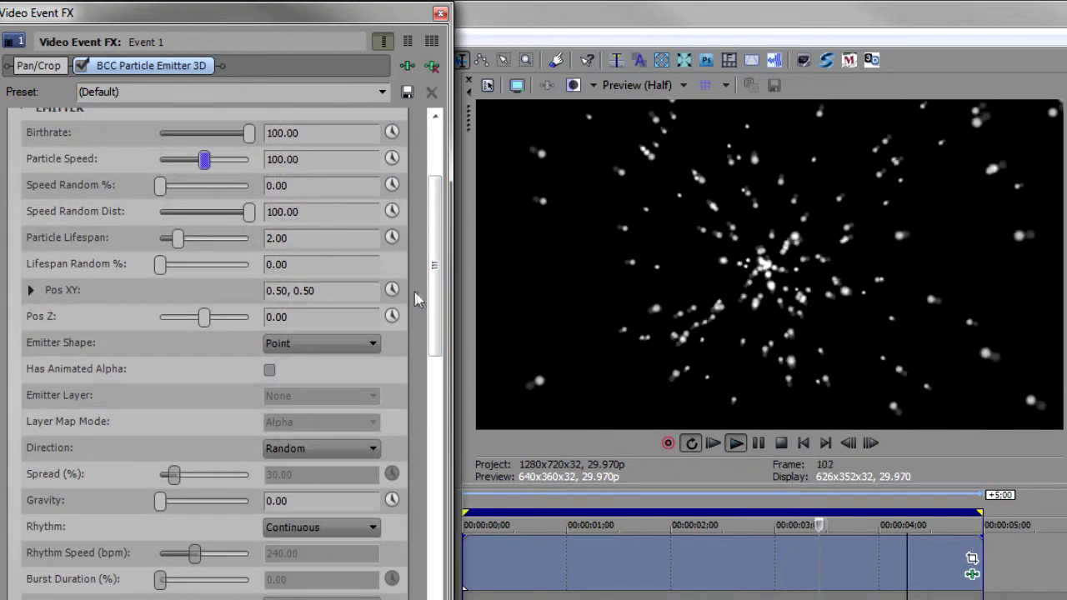
Step: Expand the Particles settings and review the available Particle Shape options
left_click_drag(436, 262, 436, 498)
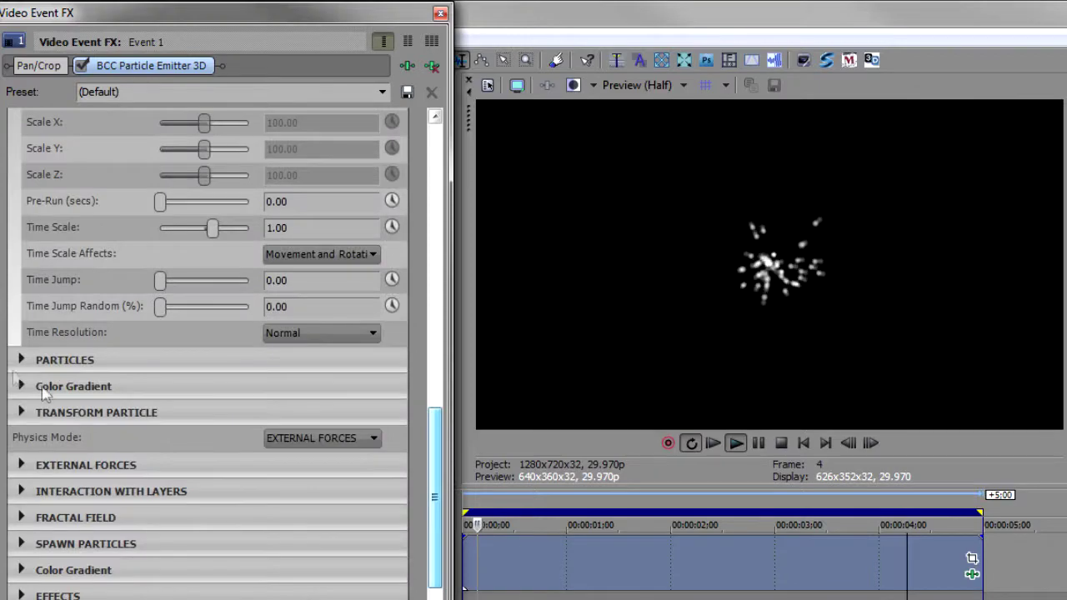
left_click(22, 359)
left_click_drag(442, 345, 440, 390)
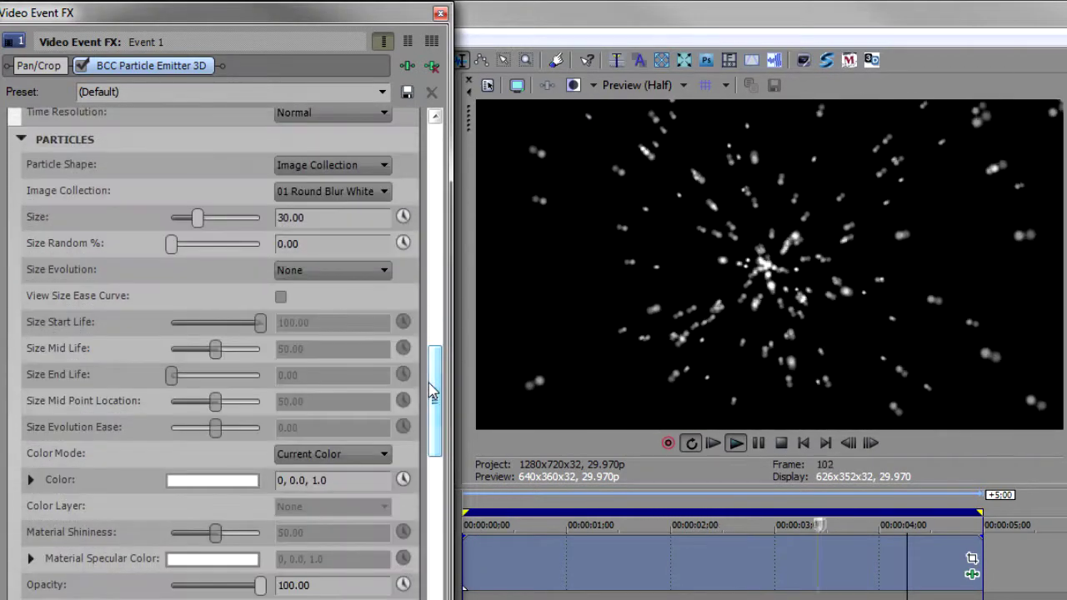
left_click(321, 165)
left_click(322, 165)
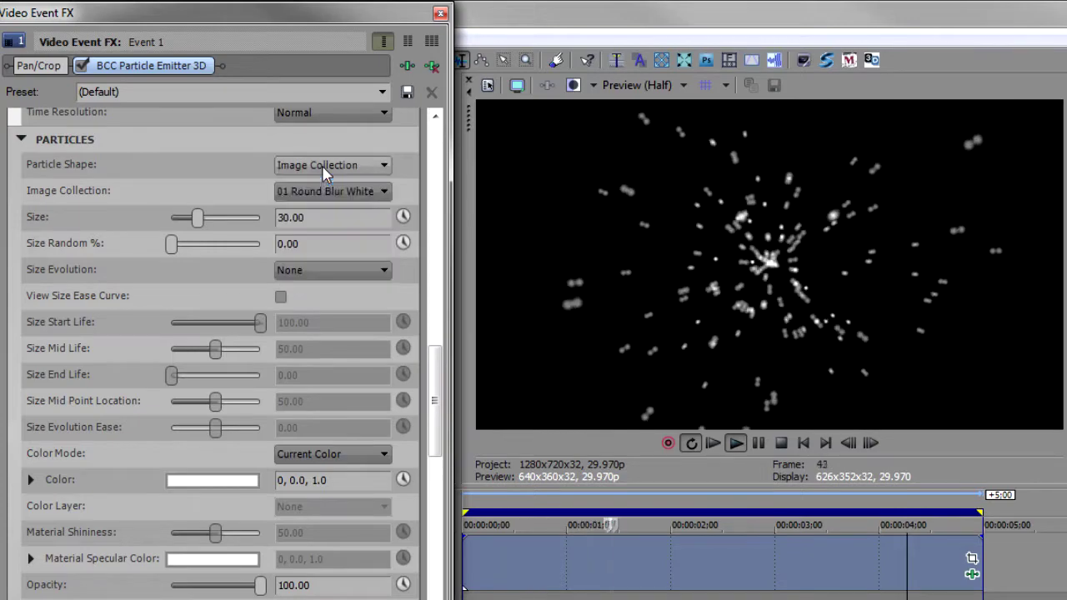
Step: Try Image Collection particles from Abstract 1 through Blood 2 to Cloud 01 White, and raise the Size to 86.32
left_click(323, 191)
left_click(321, 219)
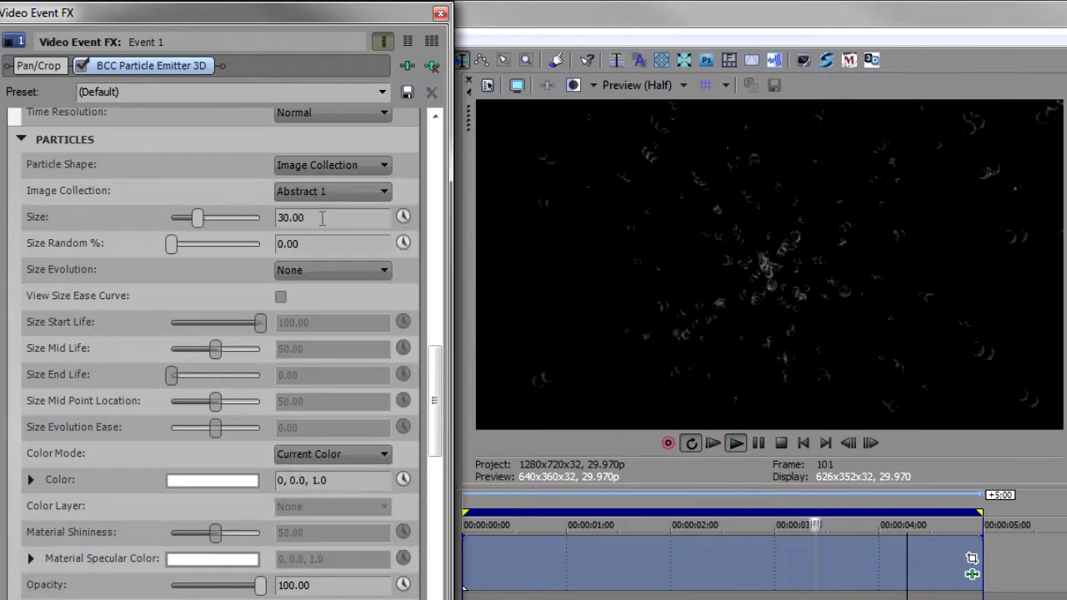
key("Down")
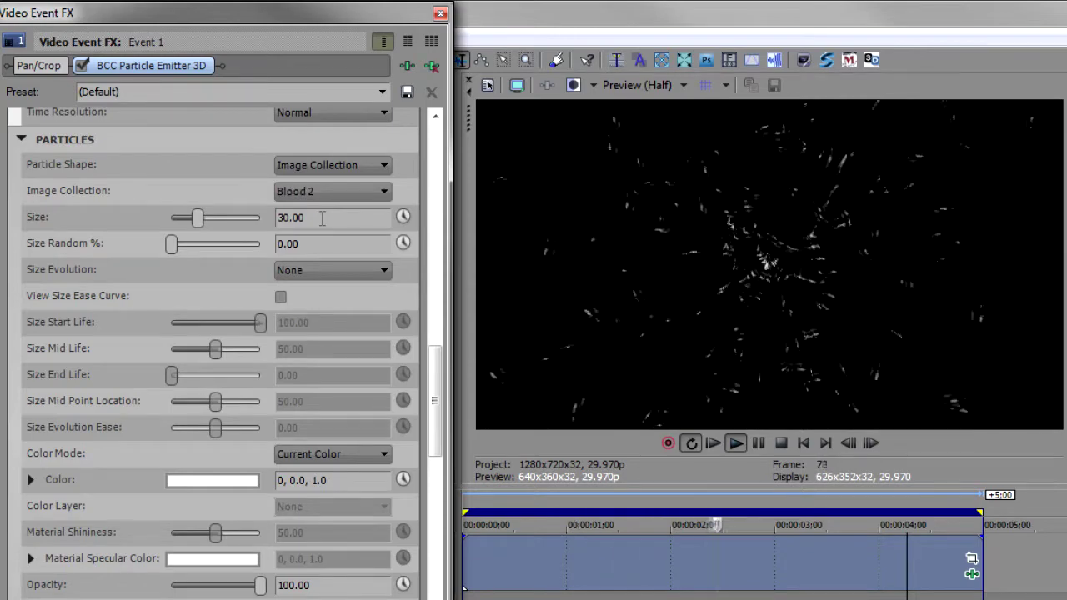
key("Down")
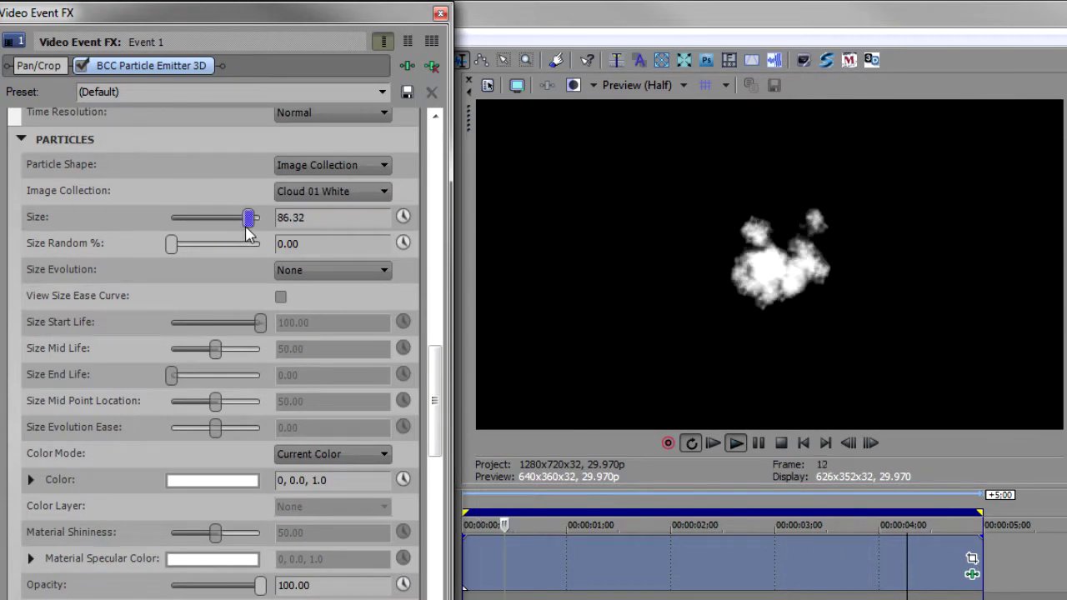
Step: Try further Image Collection particles from Cloud 02 Gray through Feather 2 to Gear 1
left_click(334, 191)
left_click(306, 217)
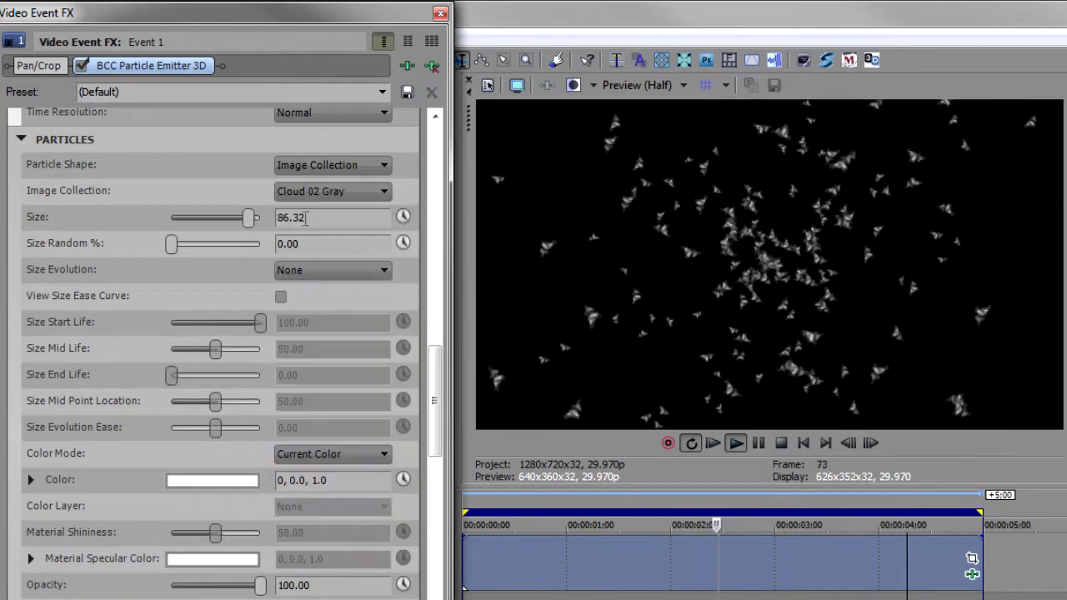
key("Down")
key("Down")
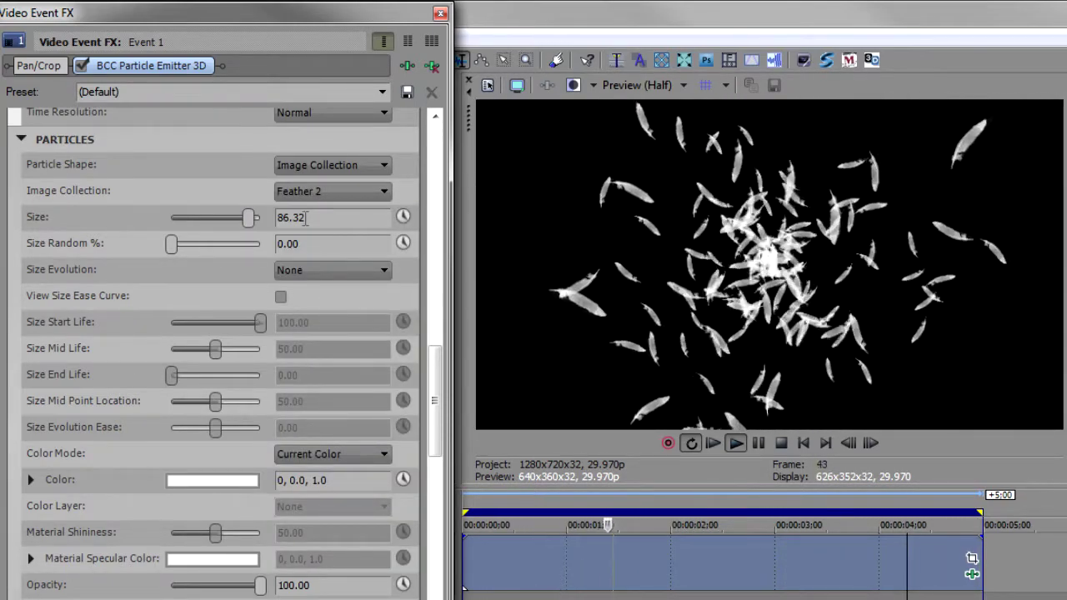
key("Down")
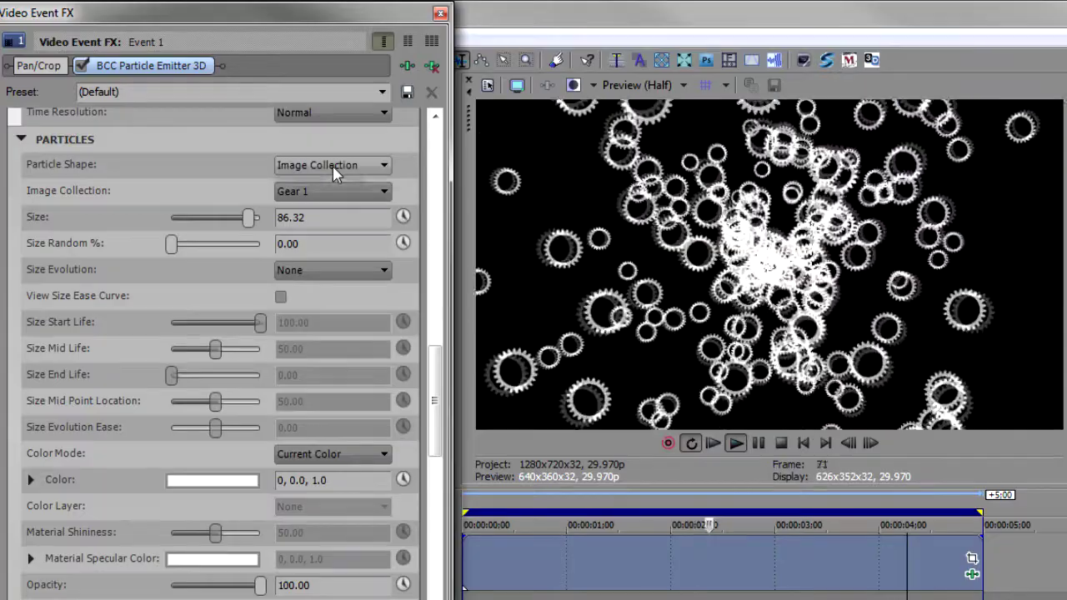
Step: Try the Particle Shape options from Round Blurs through Accelerated Sprites and go back to Discs 3D
left_click(366, 165)
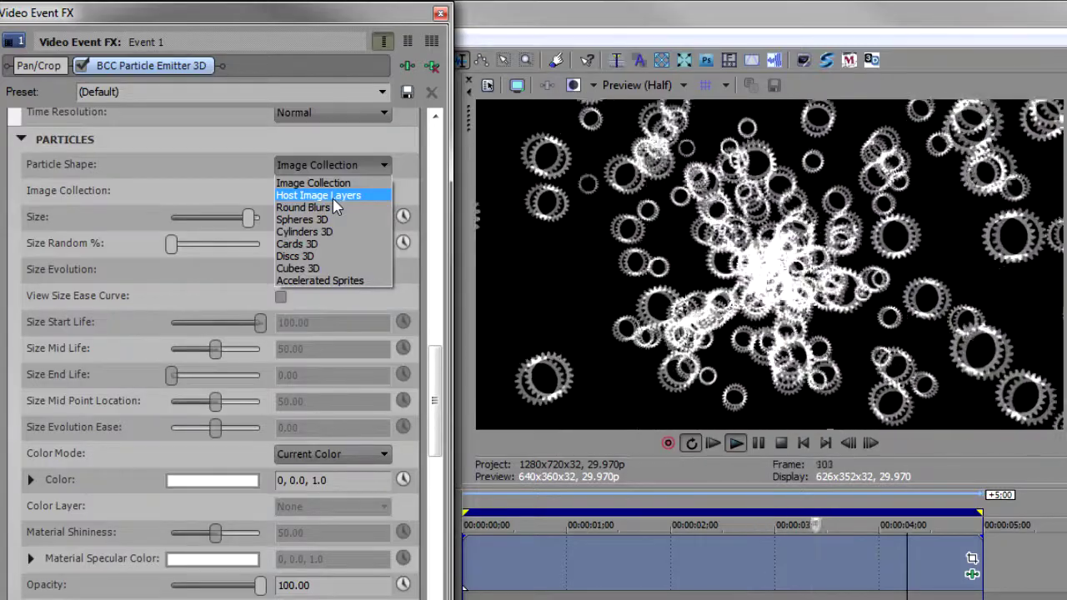
left_click(336, 208)
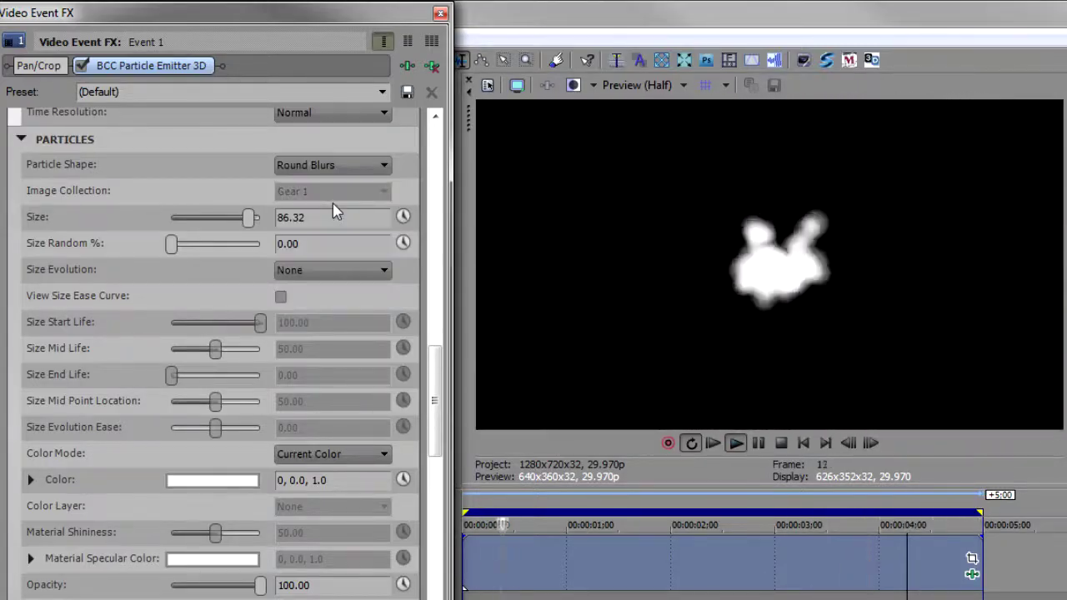
key("Down")
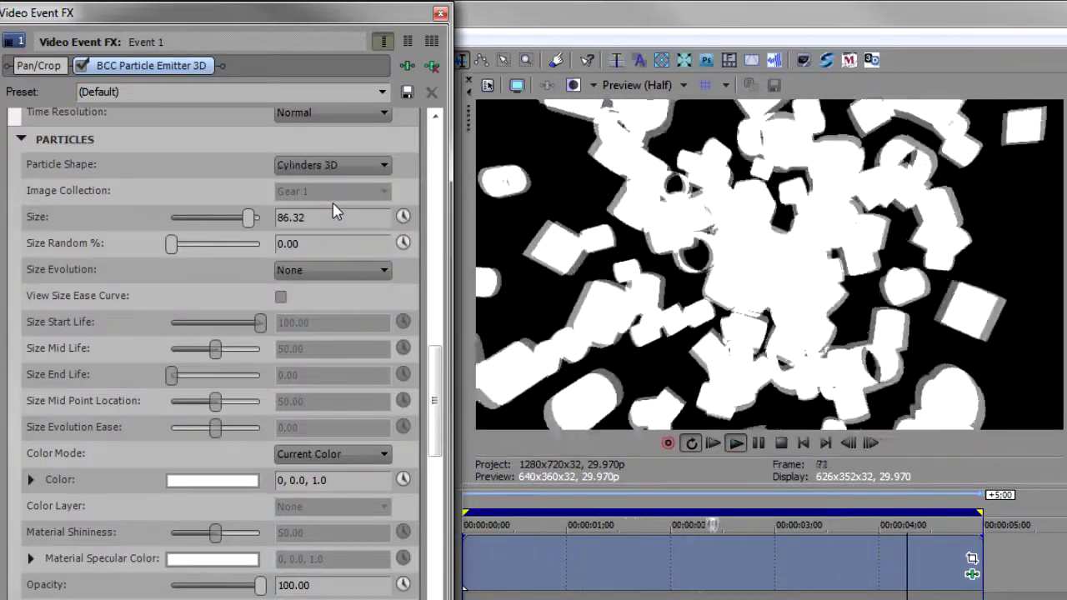
key("Down")
key("Down")
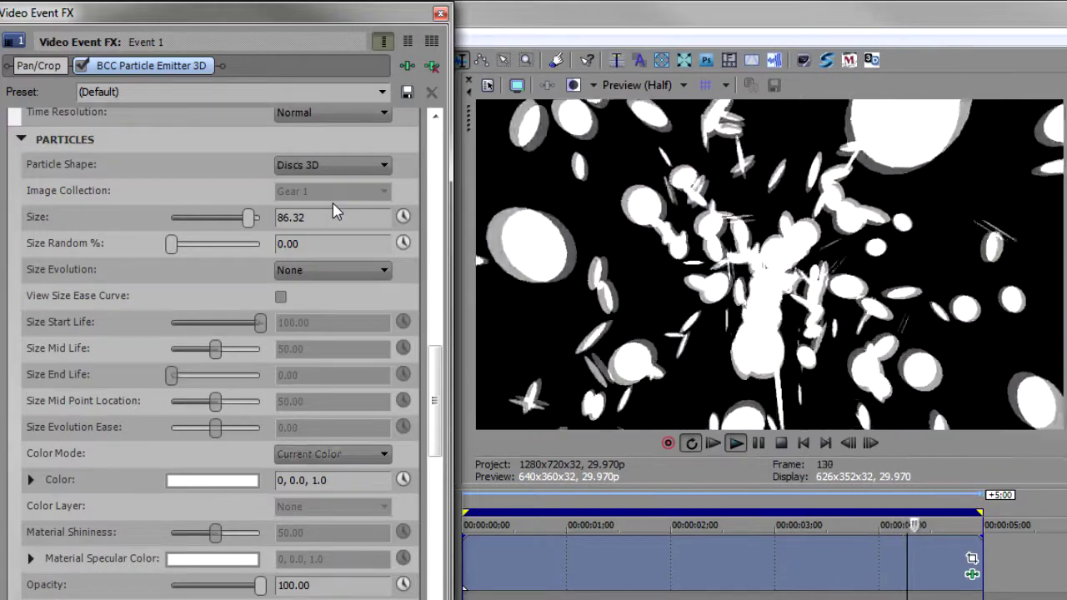
key("Down")
key("Down")
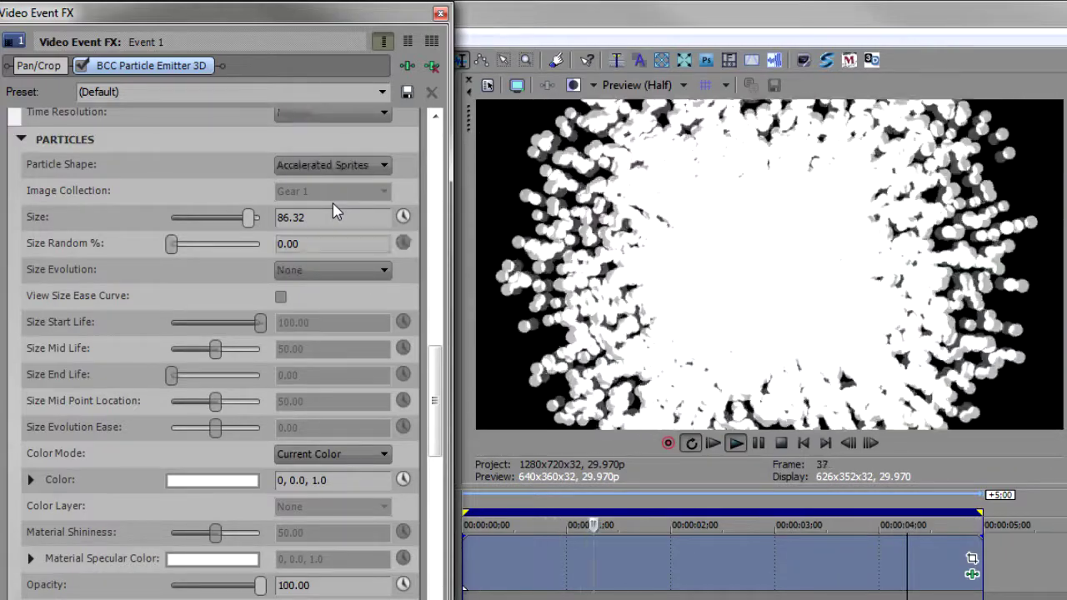
key("Up")
key("Up")
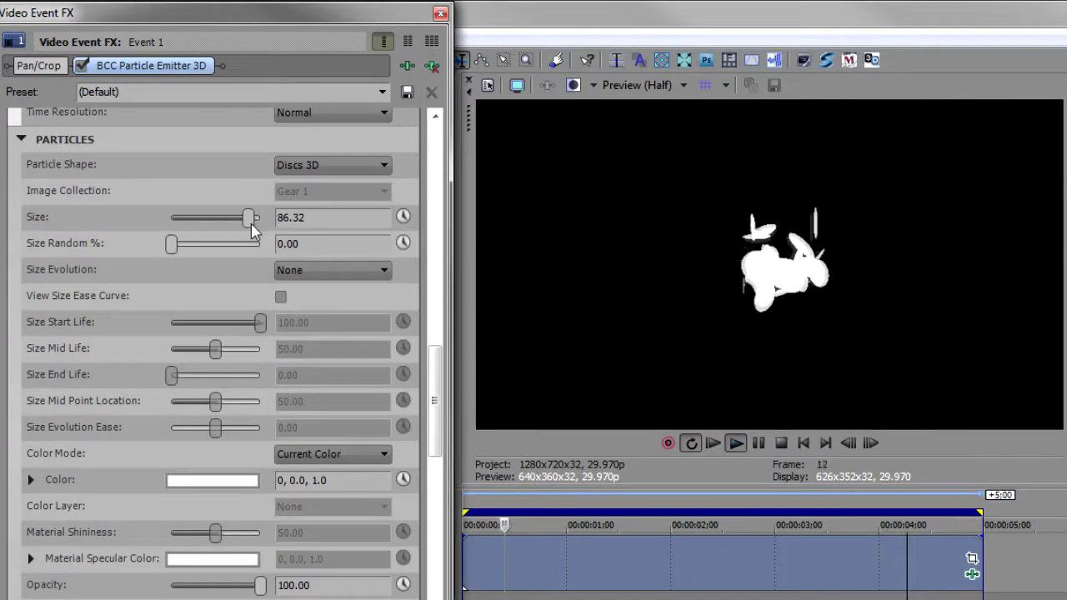
Step: Reduce the particle Size to 44.21, try a Size Random of 85.26 % and reset it to 0
left_click_drag(212, 233, 190, 242)
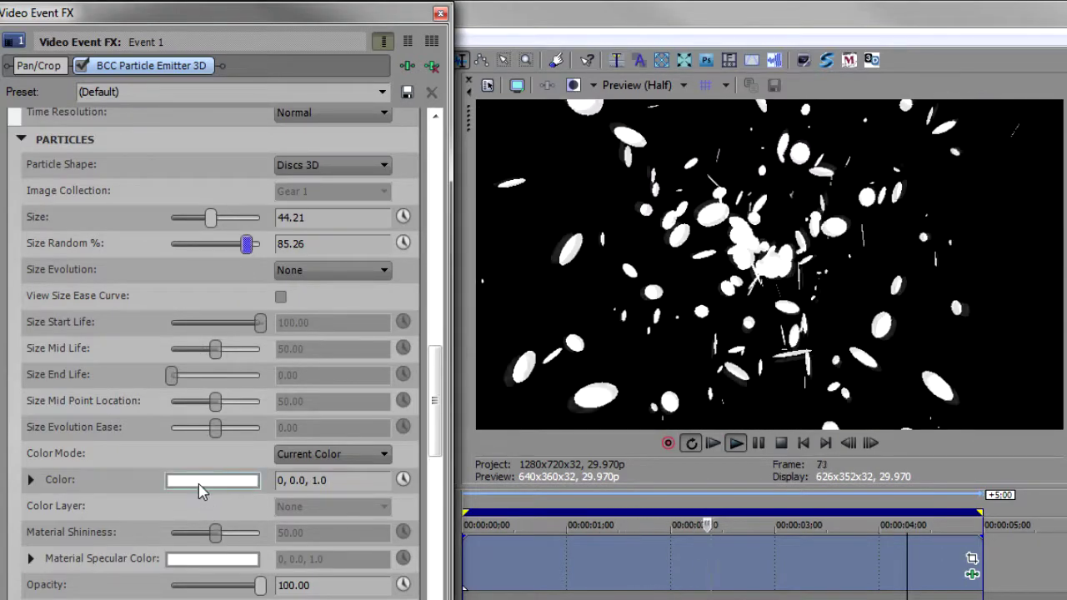
double_click(245, 244)
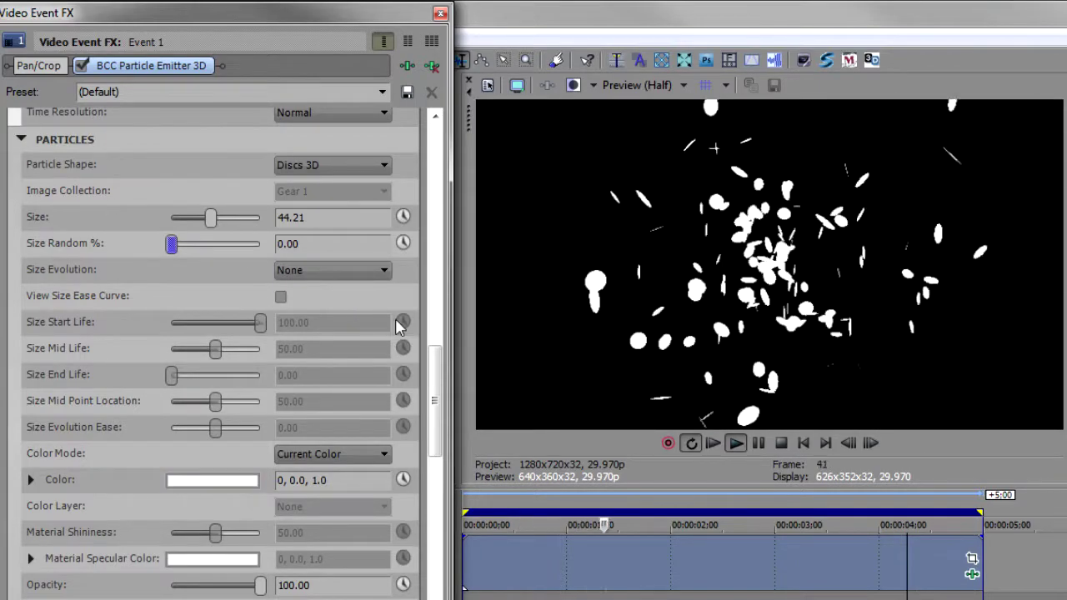
Step: Set the Particle Shape back to Image Collection and choose 01 Round Blur White as the image
left_click(313, 166)
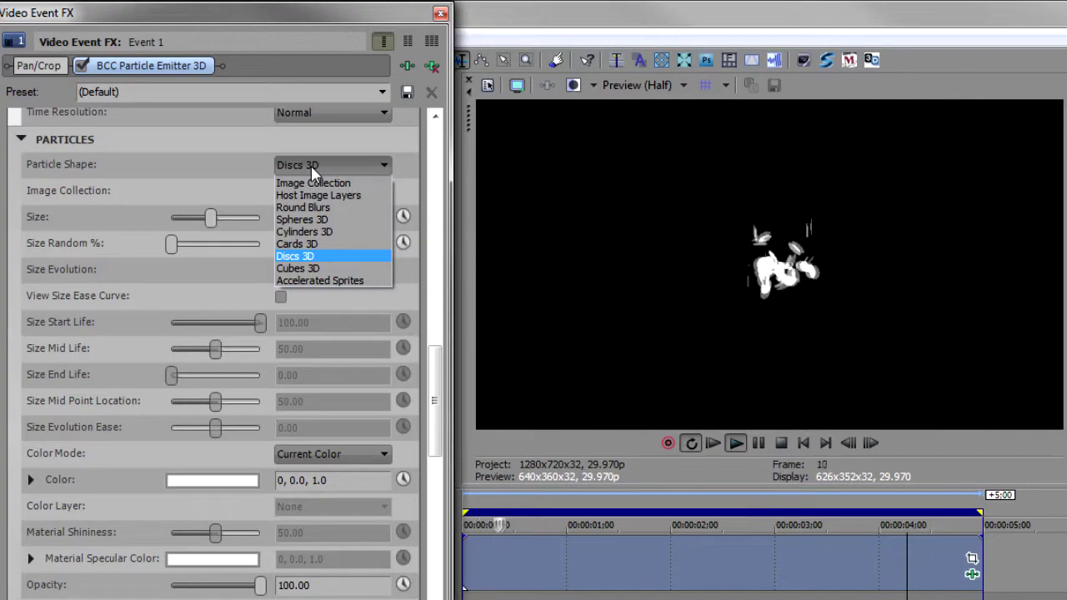
left_click(311, 166)
left_click(311, 166)
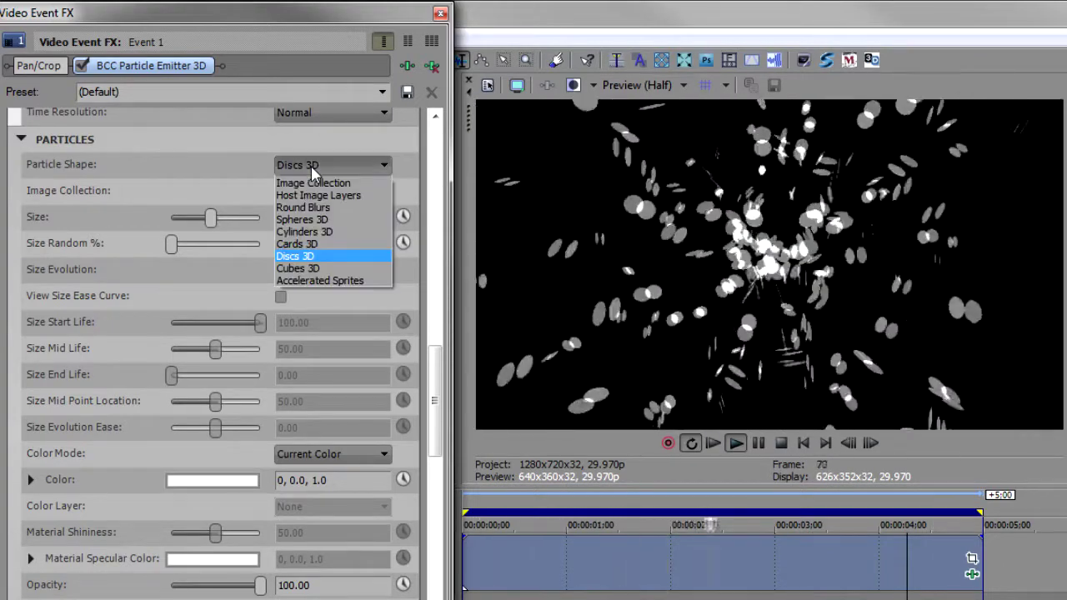
left_click(312, 184)
left_click(325, 191)
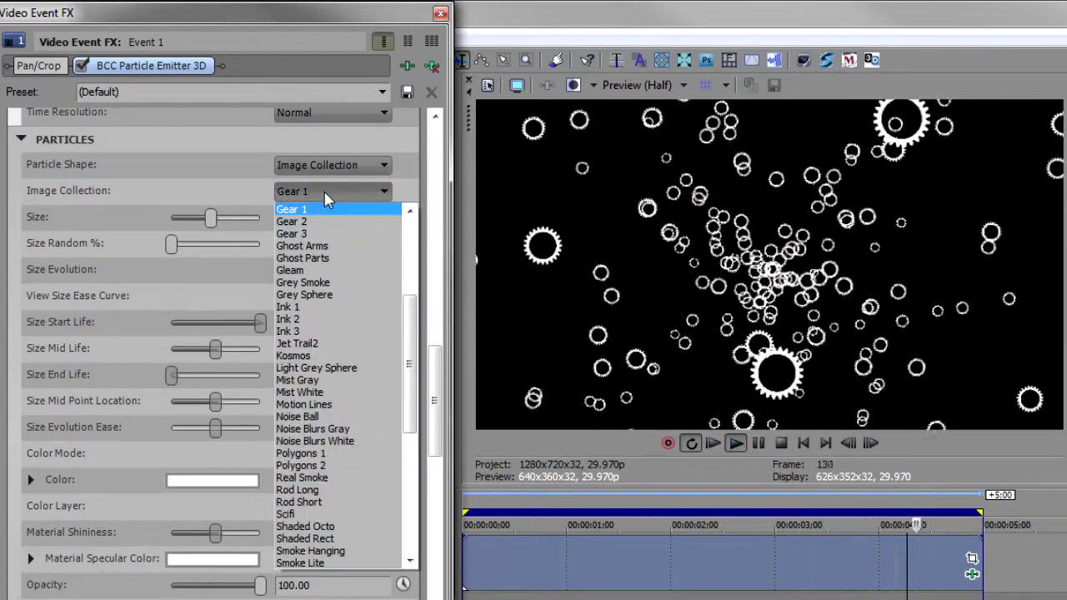
scroll(308, 283, "up", 5)
left_click(344, 210)
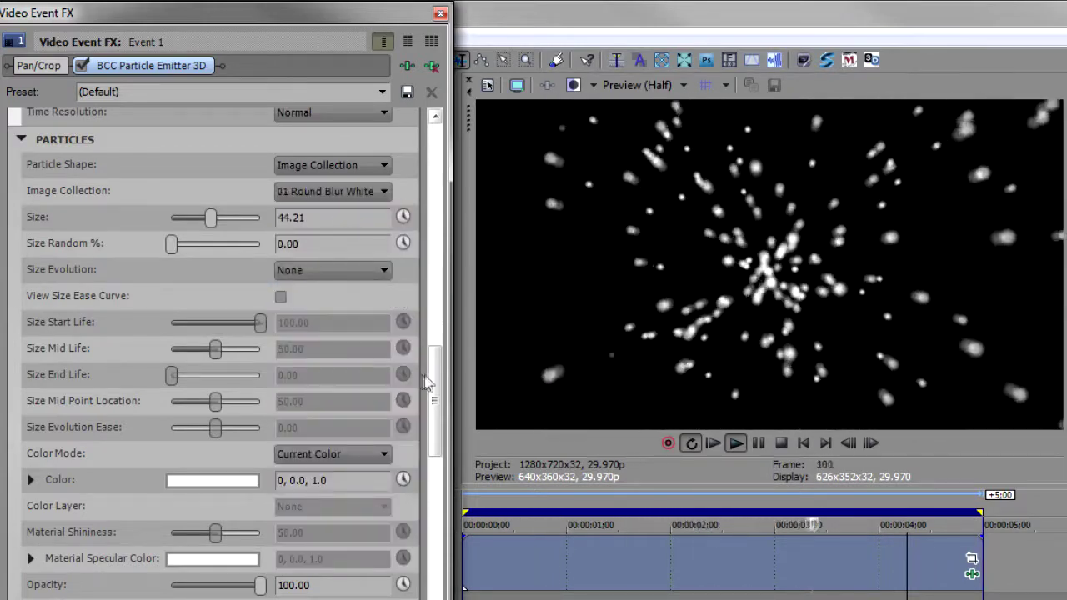
Step: Try emitting the particles in the Left direction and in the Right direction
scroll(439, 379, "up", 1)
left_click_drag(439, 379, 439, 236)
left_click(324, 245)
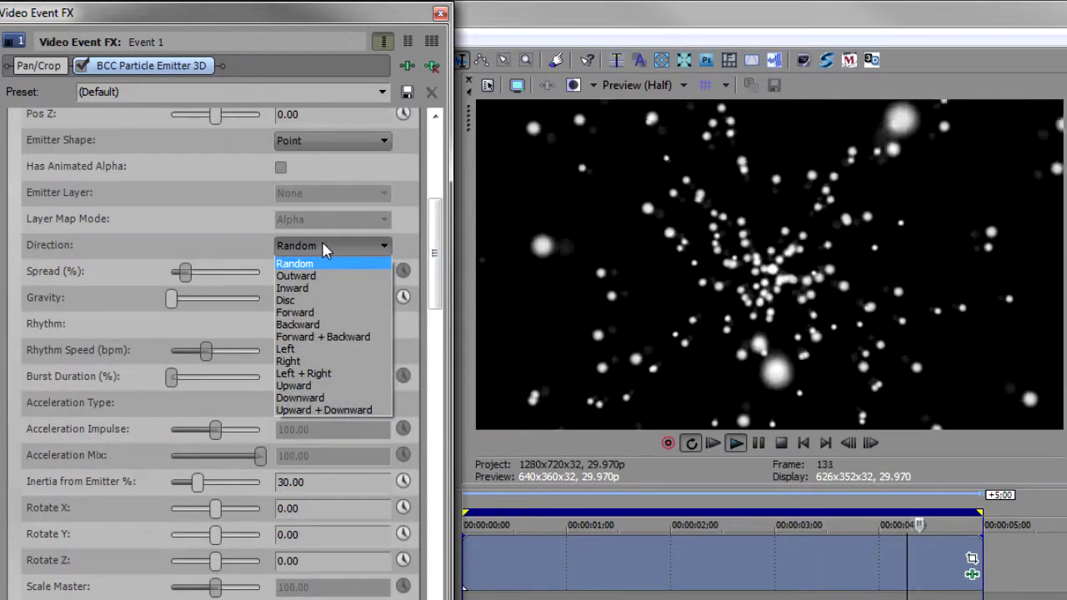
left_click(325, 354)
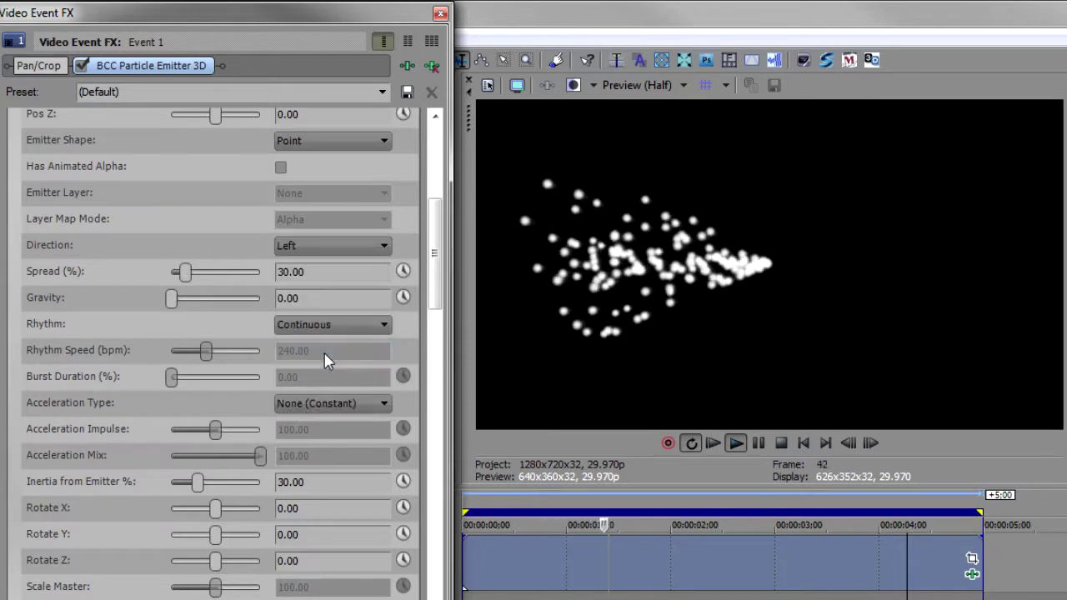
left_click(310, 249)
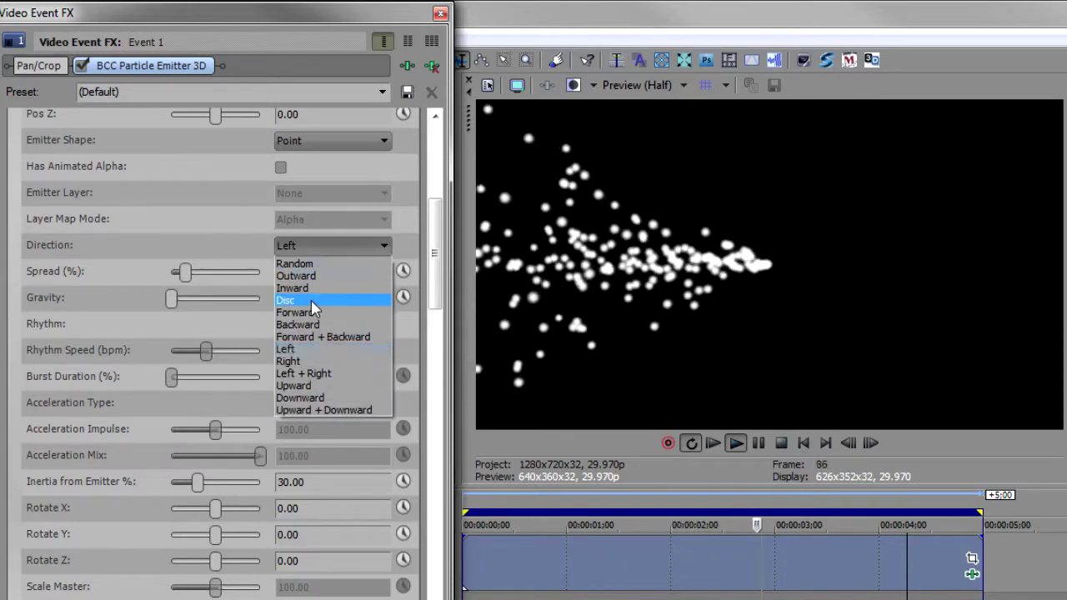
left_click(319, 361)
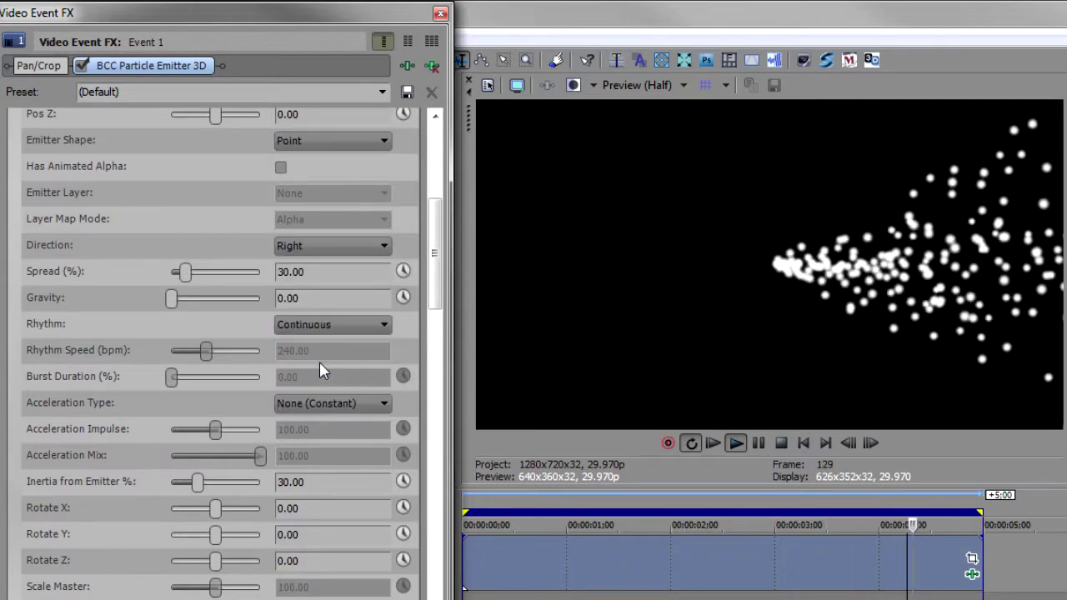
Step: Set the emitter Direction to Disc and tilt it with a Rotate X of about 97
left_click(310, 246)
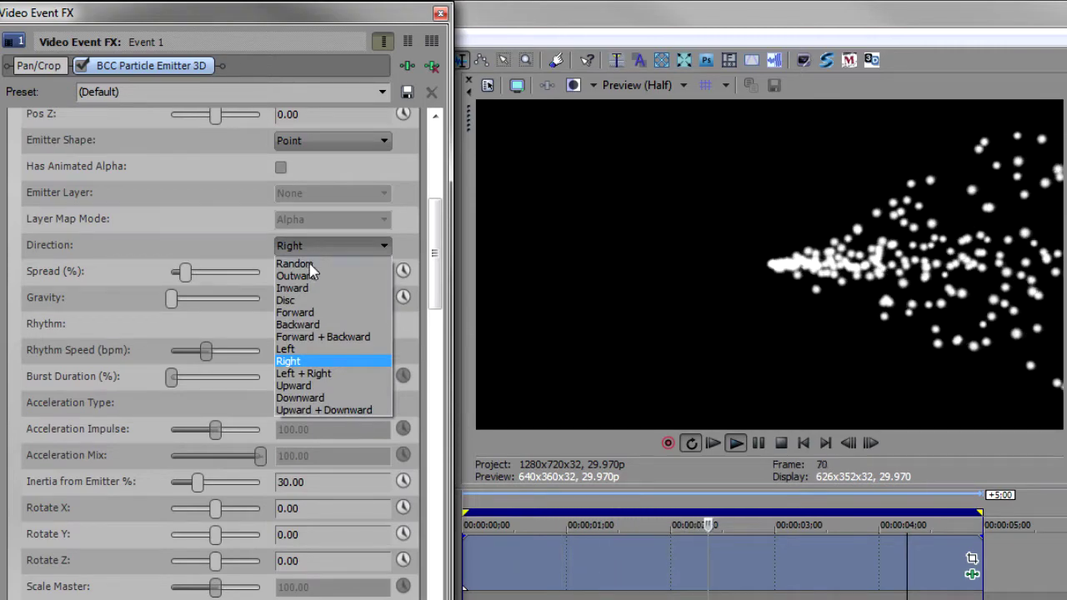
left_click(313, 303)
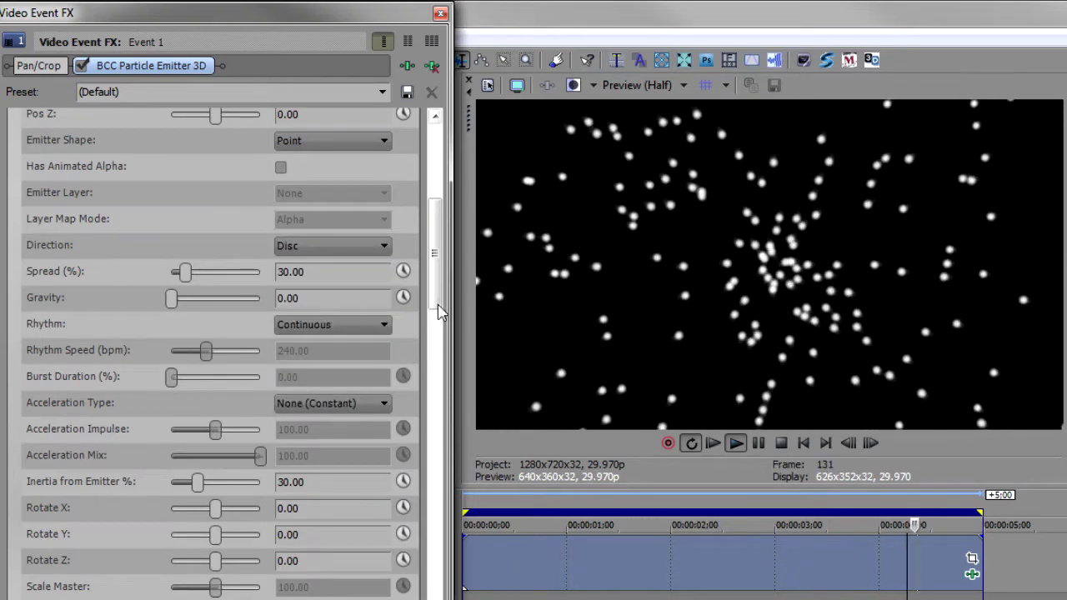
left_click_drag(434, 289, 434, 346)
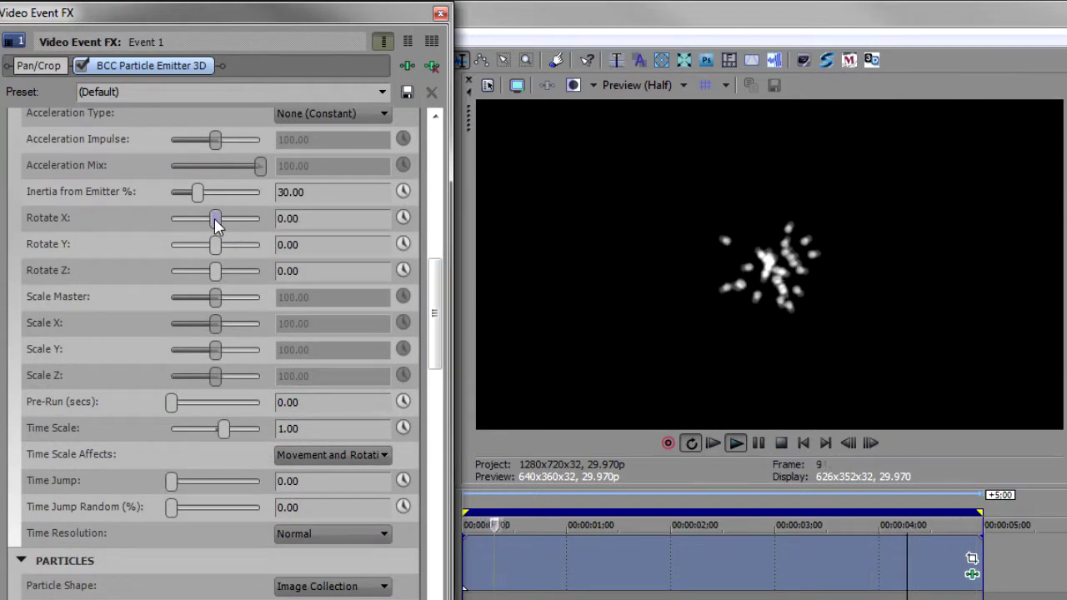
mouse_move(216, 227)
left_mouse_down()
mouse_move(216, 217)
mouse_move(223, 241)
mouse_move(221, 219)
left_mouse_up()
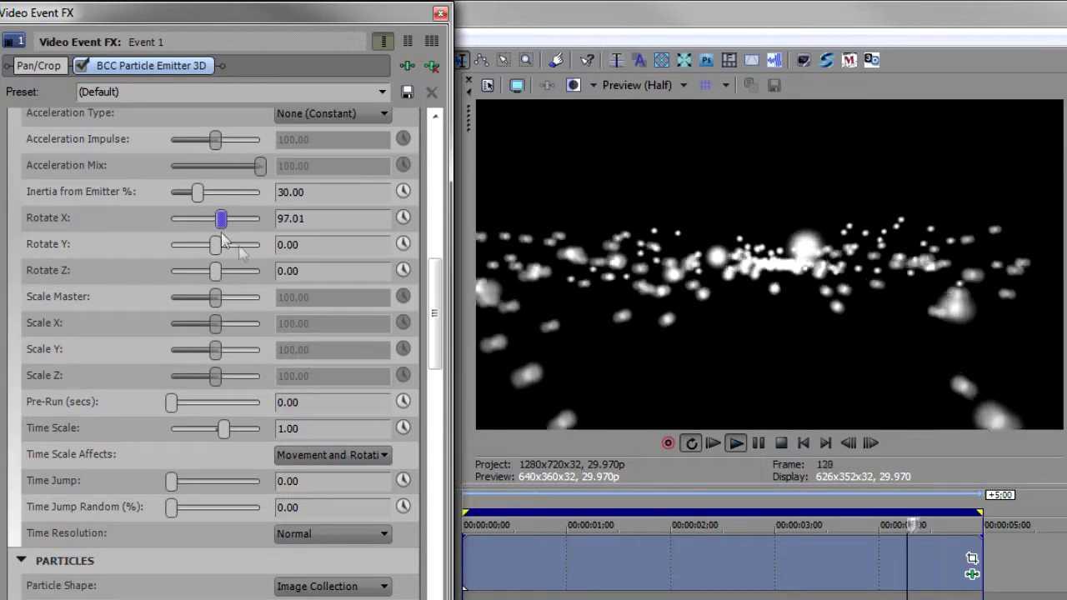
Step: Expand the Fractal Field settings and raise the Movement Noise to 138.95
left_click_drag(434, 304, 433, 545)
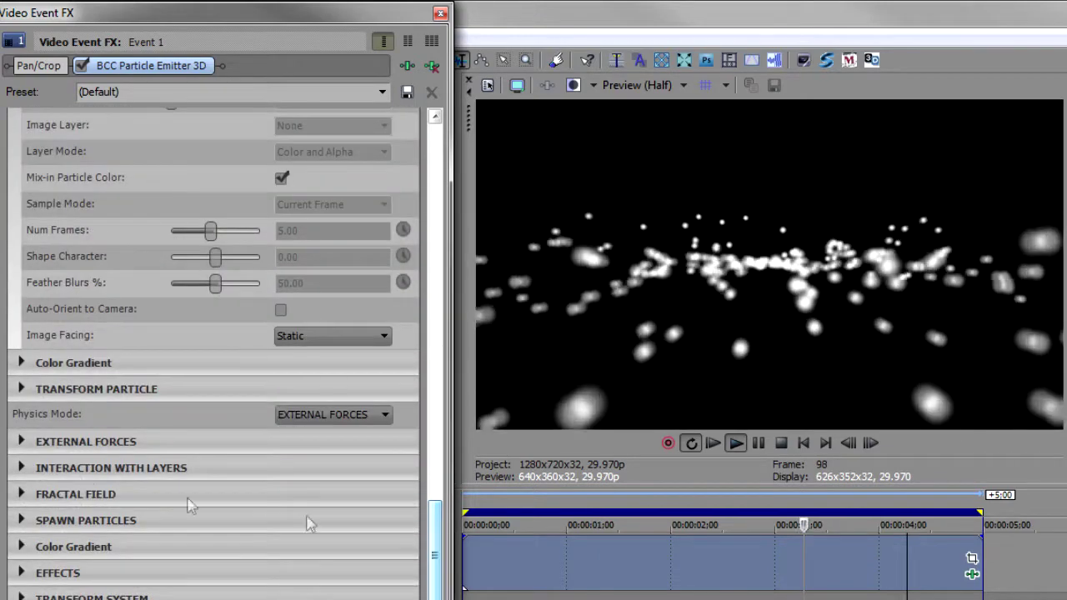
left_click(23, 496)
left_click_drag(435, 455, 435, 509)
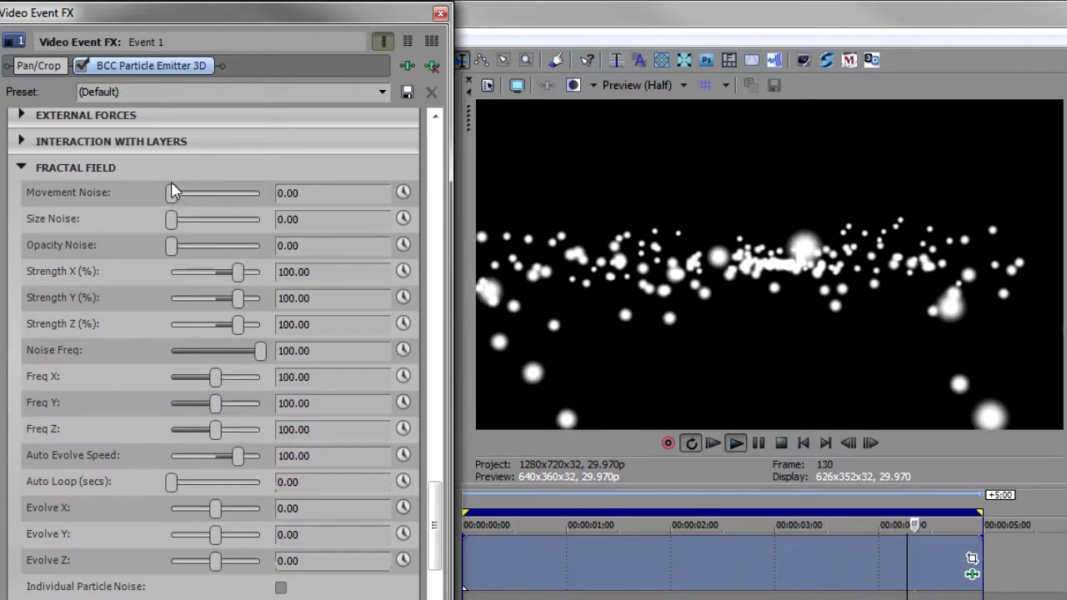
left_click_drag(171, 192, 276, 210)
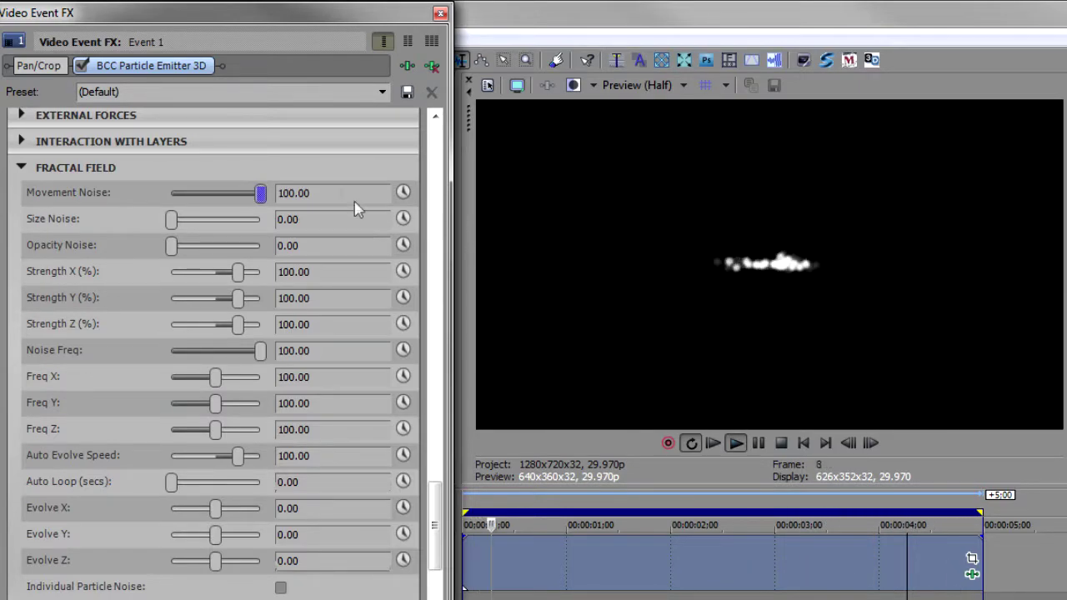
left_click_drag(261, 200, 298, 202)
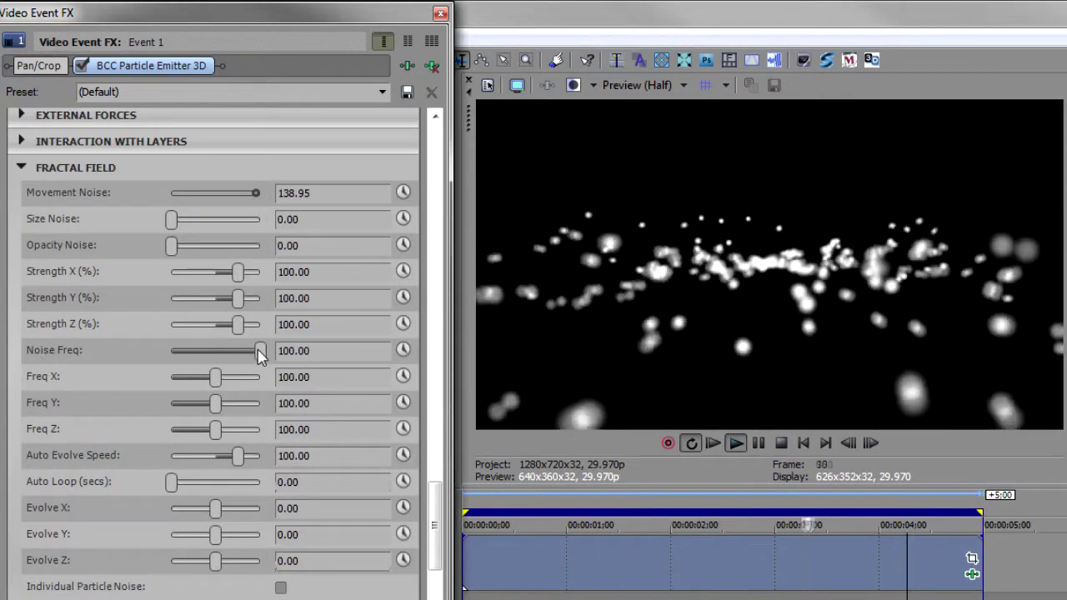
Step: Try lowering the Fractal Field's Noise Freq to 23.16 and return it to 100
left_click_drag(260, 351, 190, 371)
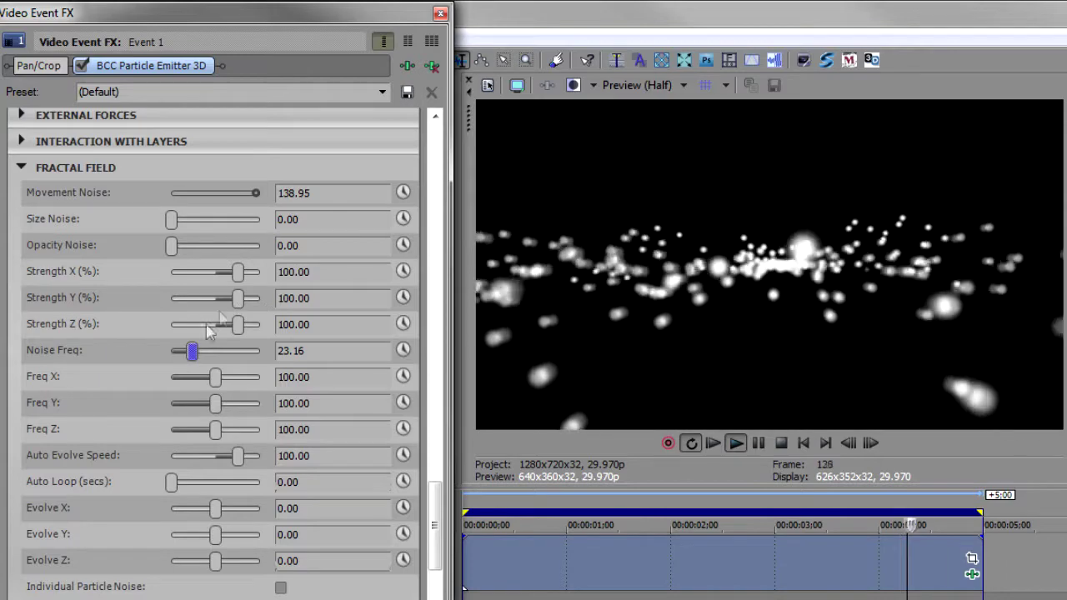
left_click(192, 351)
left_click_drag(275, 360, 264, 354)
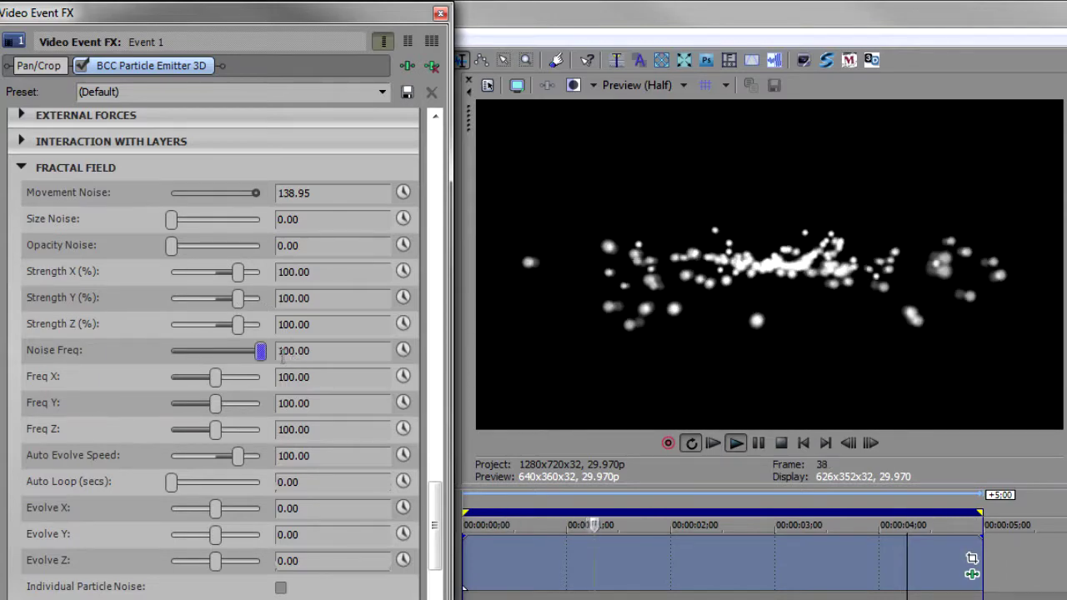
Step: Try a Fractal Field Noise Freq of 211.58, return it to 100, and lower the Movement Noise to 0
left_click_drag(332, 356, 361, 352)
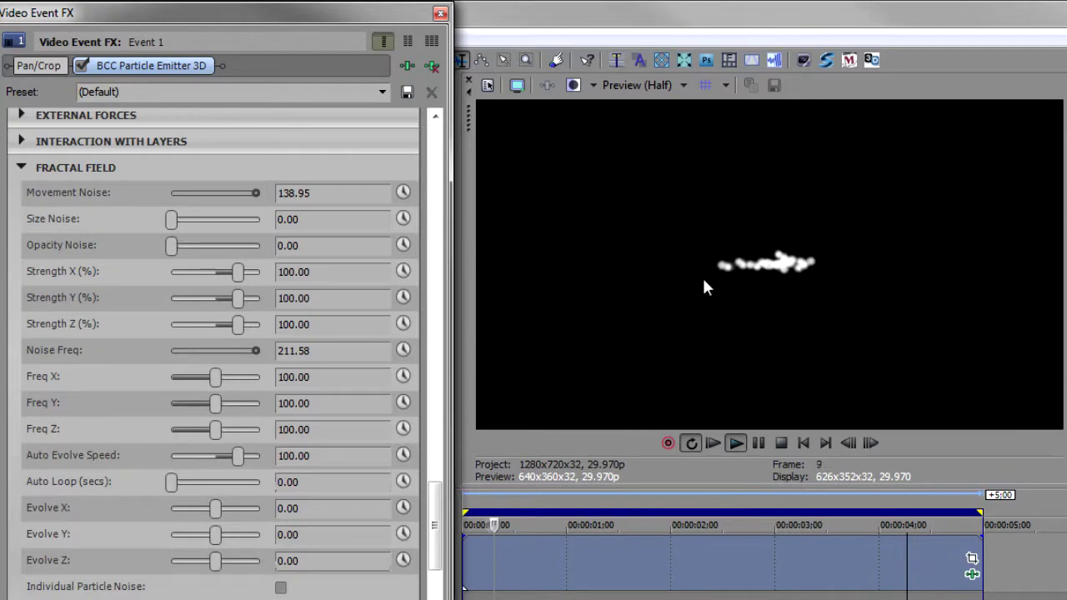
left_click_drag(256, 356, 261, 351)
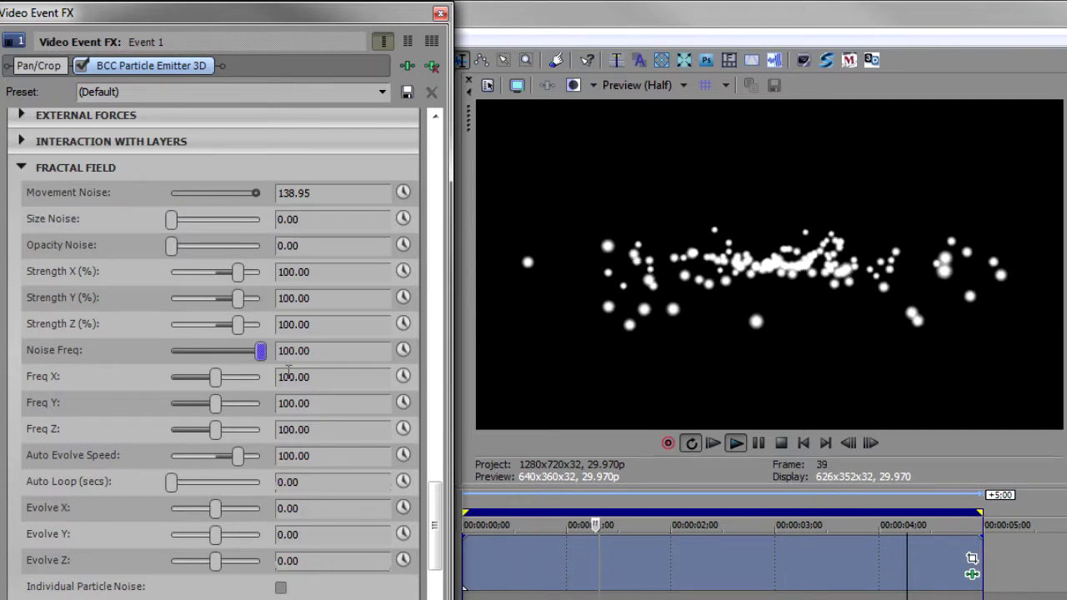
left_click_drag(257, 197, 255, 194)
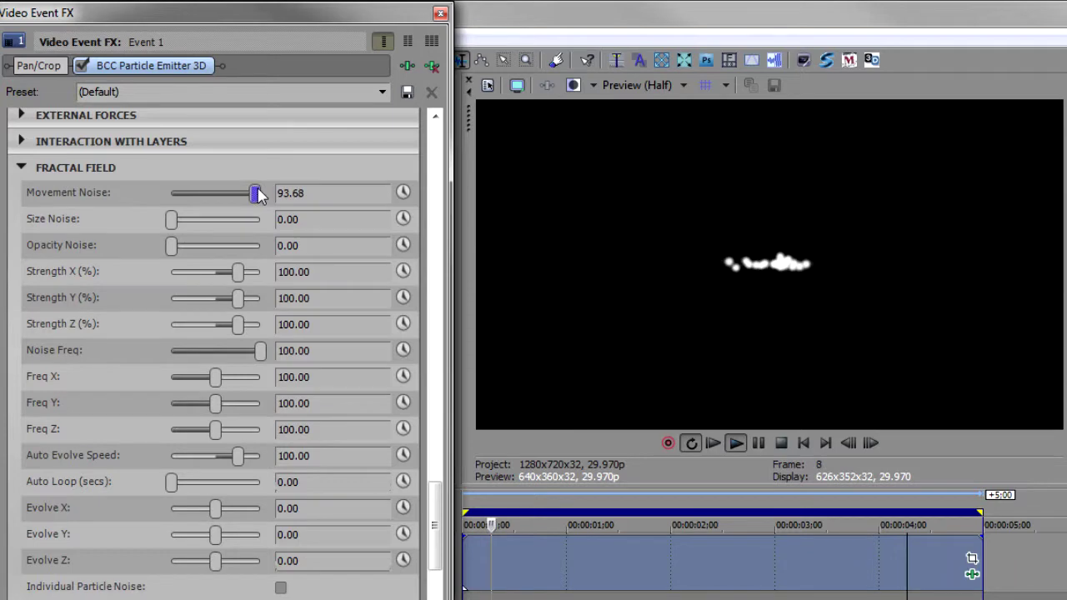
left_click_drag(258, 192, 138, 191)
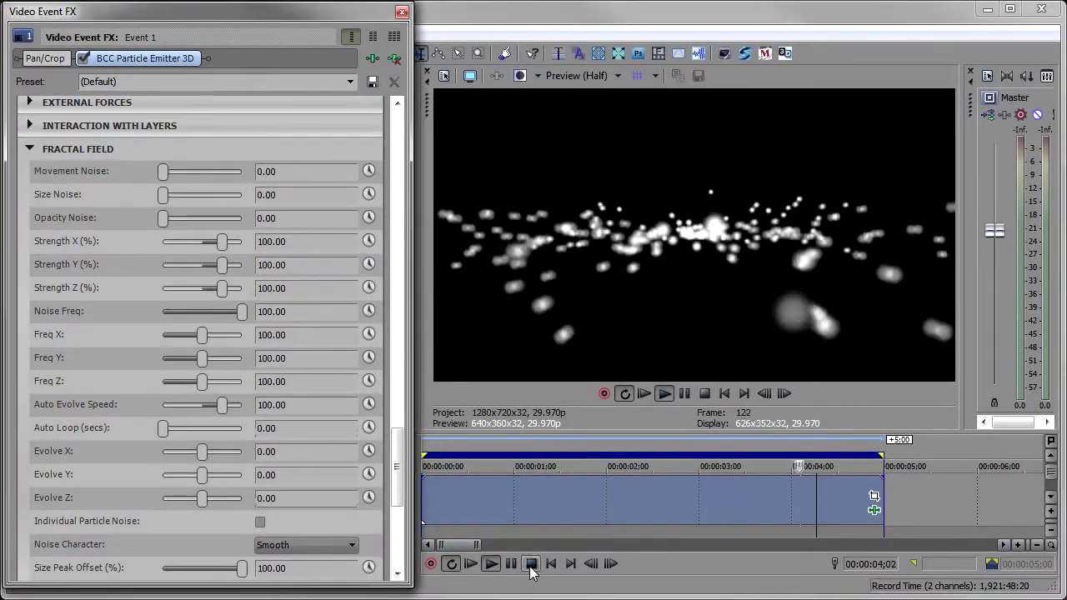
Step: Stop the playback, close the effect settings, and start a new project without saving the current one
left_click(531, 571)
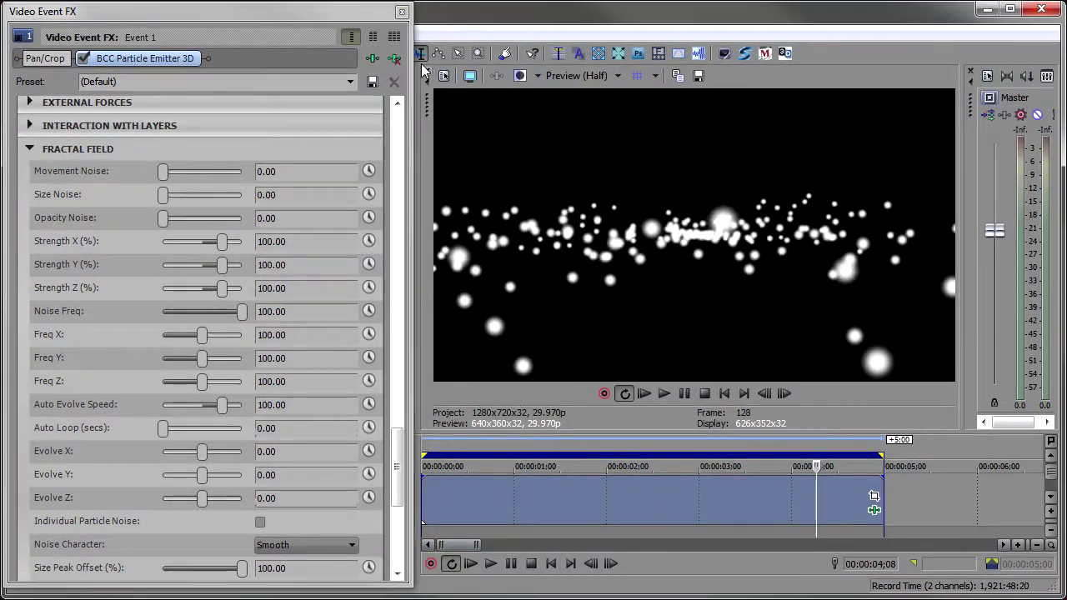
left_click(404, 12)
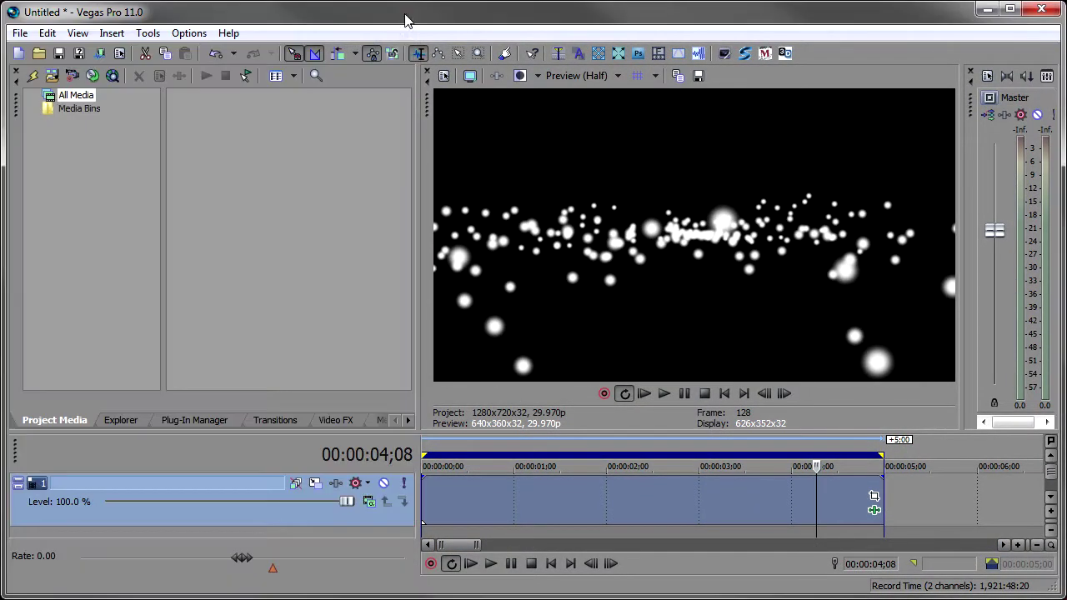
left_click(19, 53)
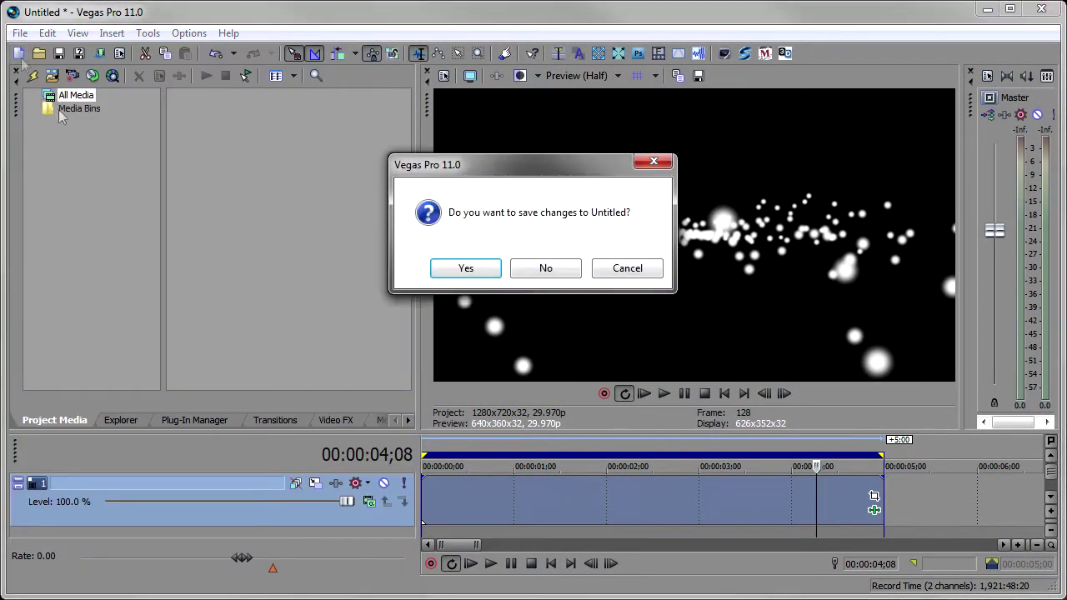
left_click(546, 268)
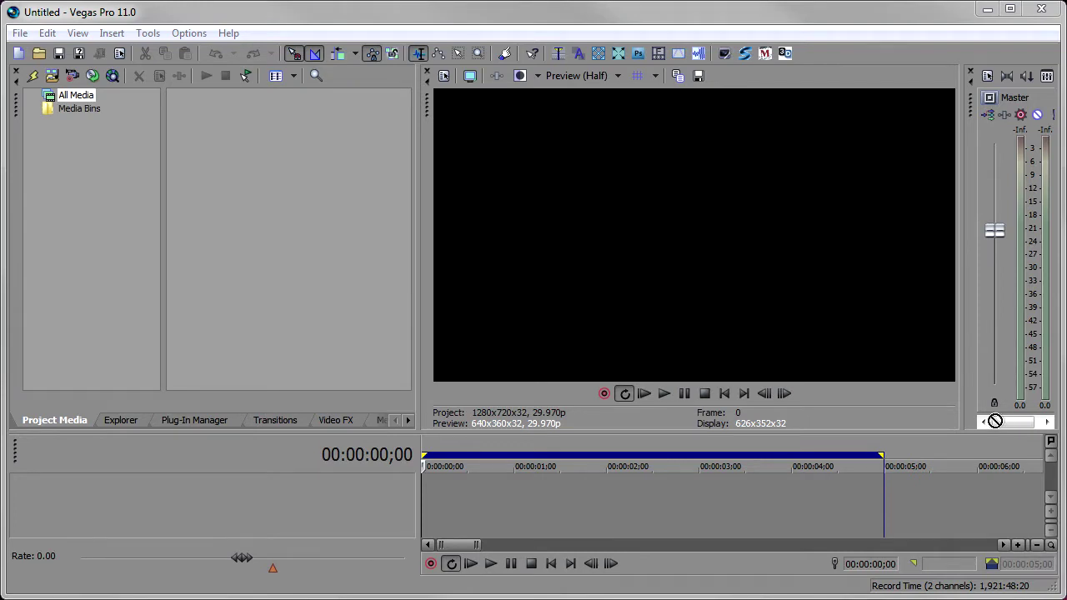
Step: Place BlueGrid.png at the start of an empty timeline and apply the BCC Spotlight effect from BCC Lights to it
left_click_drag(422, 507, 467, 515)
left_click(572, 510)
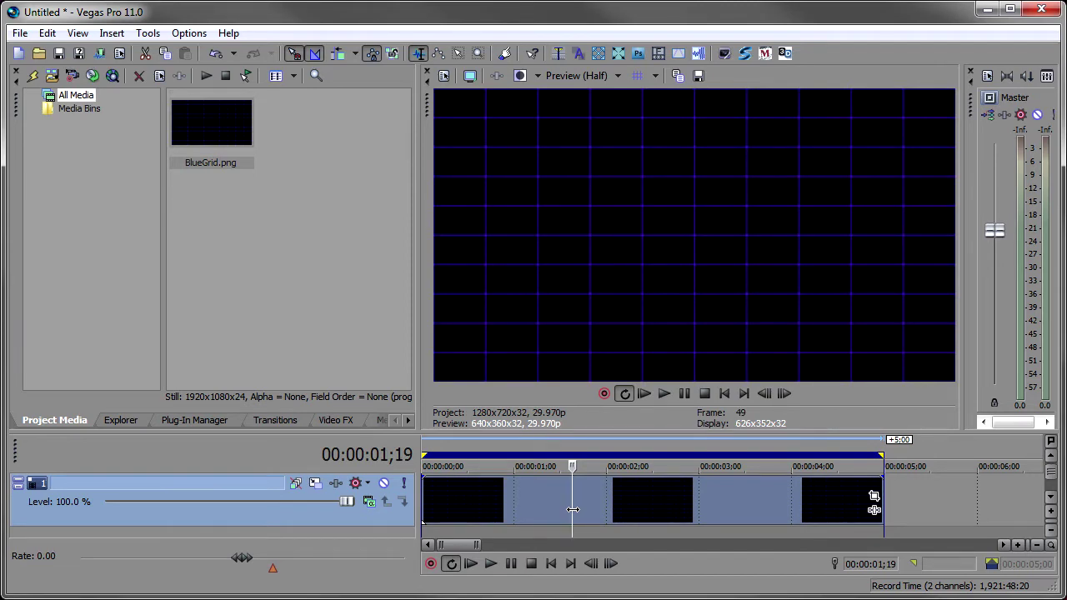
left_click(874, 512)
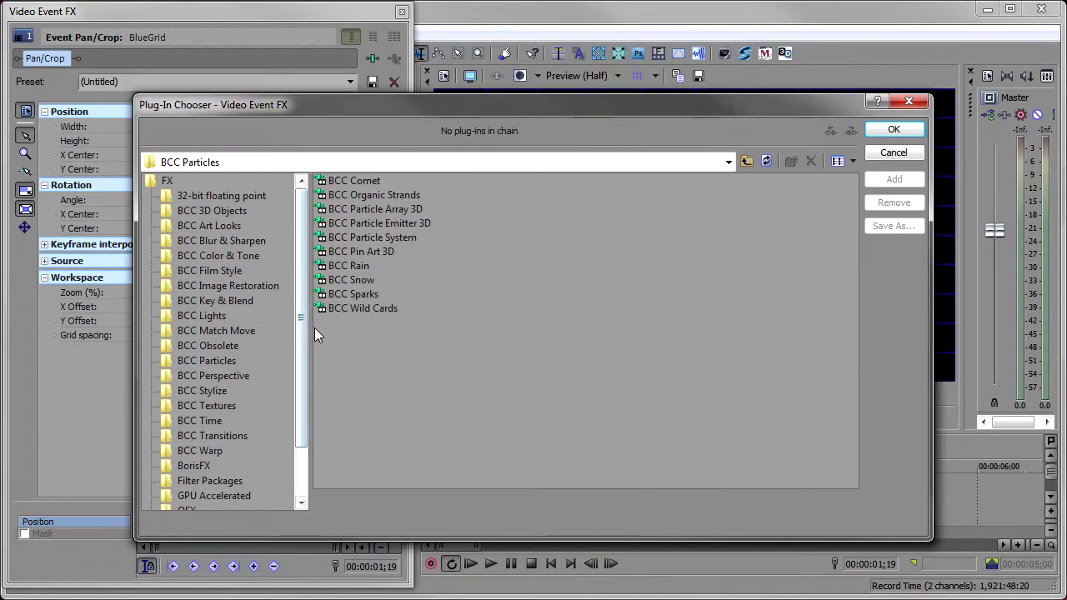
left_click(205, 315)
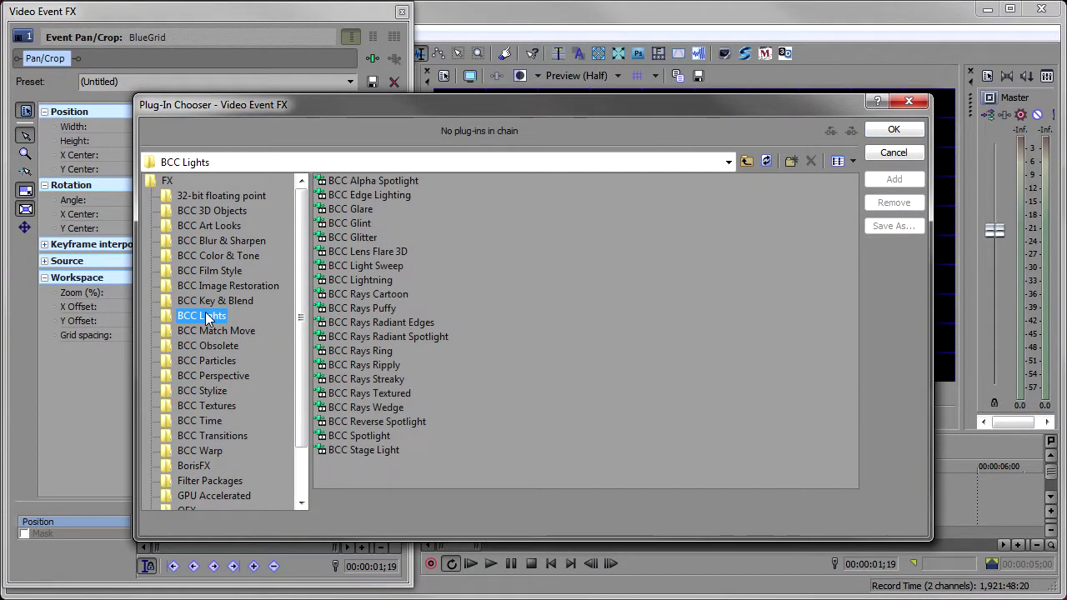
left_click(339, 439)
left_click(890, 131)
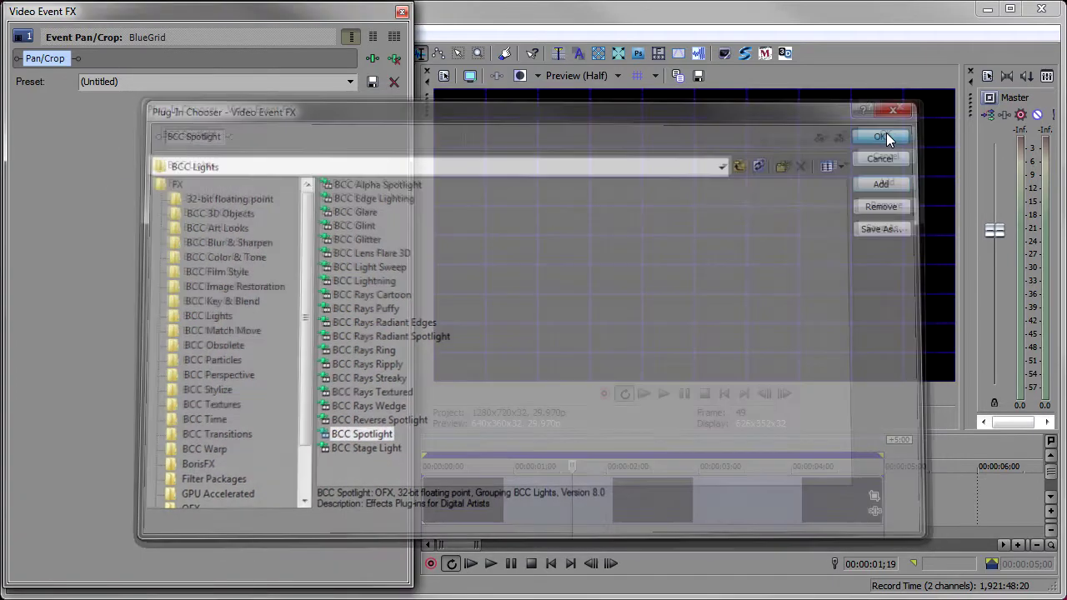
Step: Load the DrTCoolLowSpotEdges.bcp preset for the spotlight and close the effect settings
left_click(259, 163)
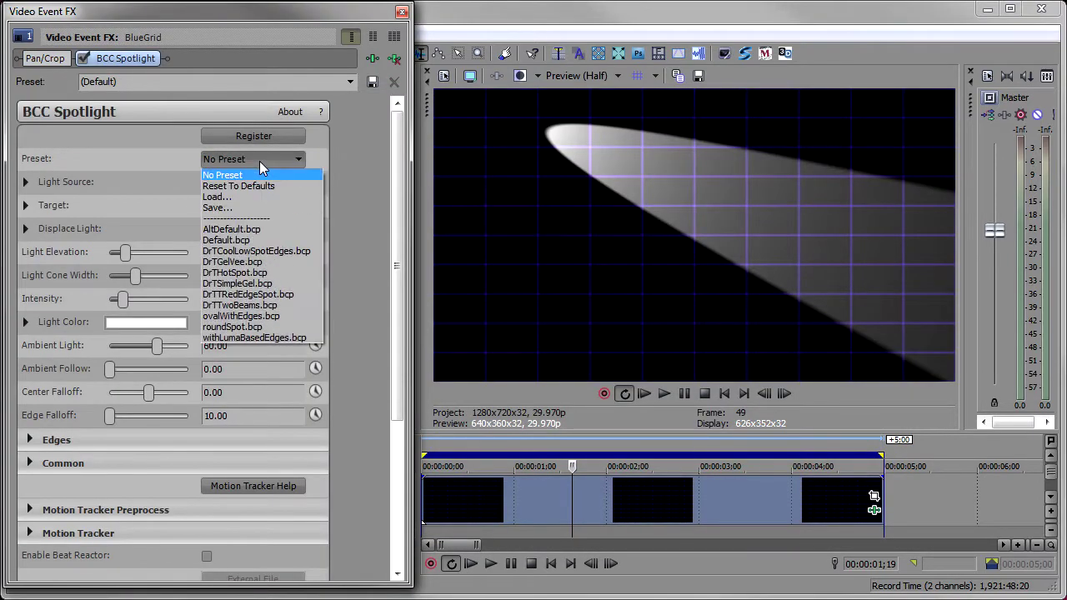
left_click(261, 252)
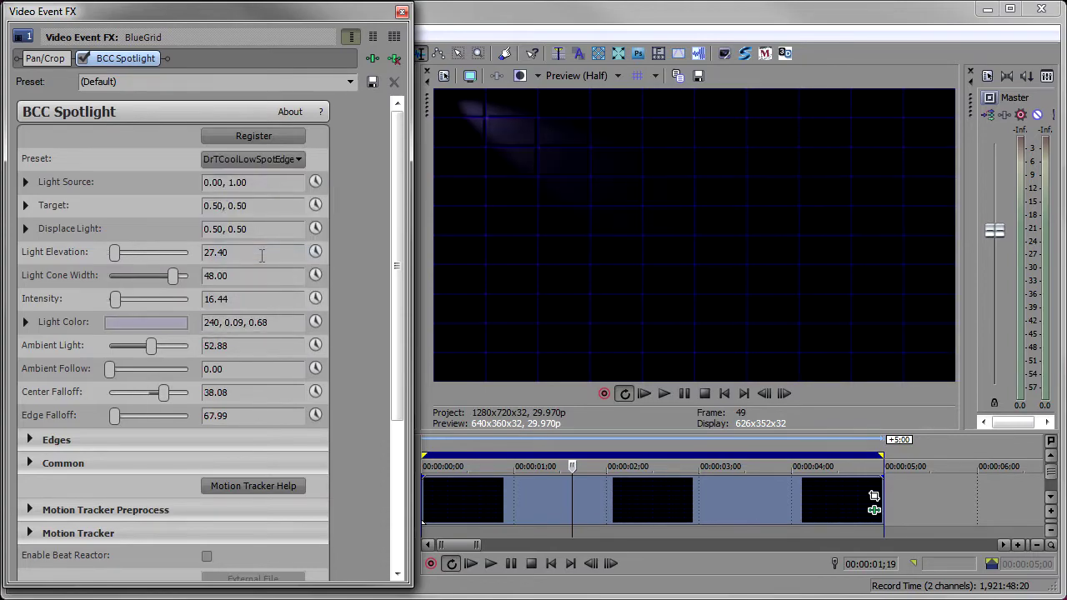
left_click(402, 12)
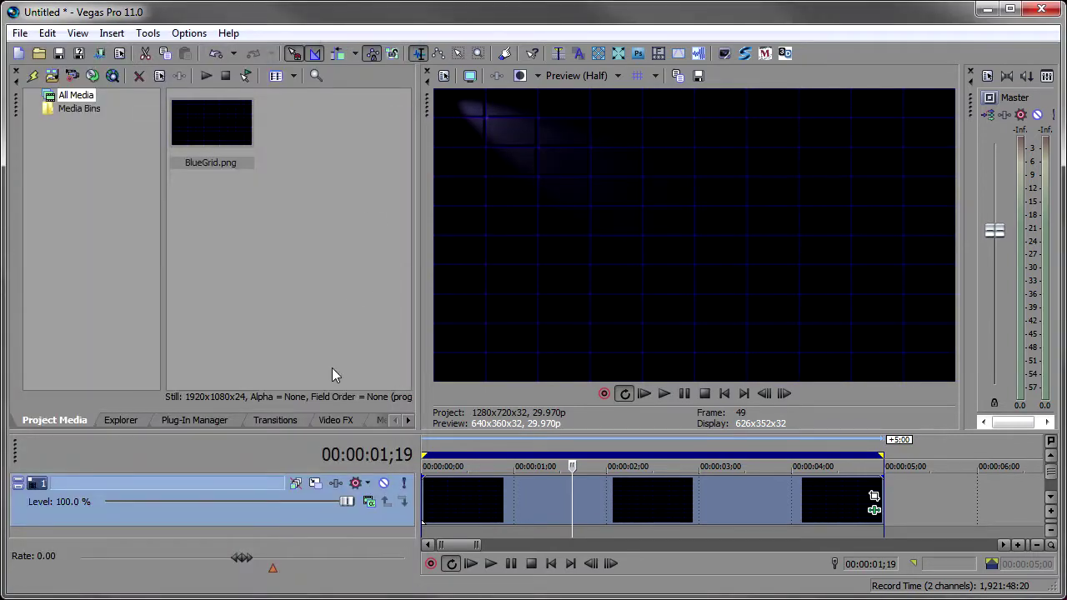
Step: Open Track Motion for the grid track, go to its first keyframe, and set the compositing mode to 3D Source Alpha
left_click(315, 484)
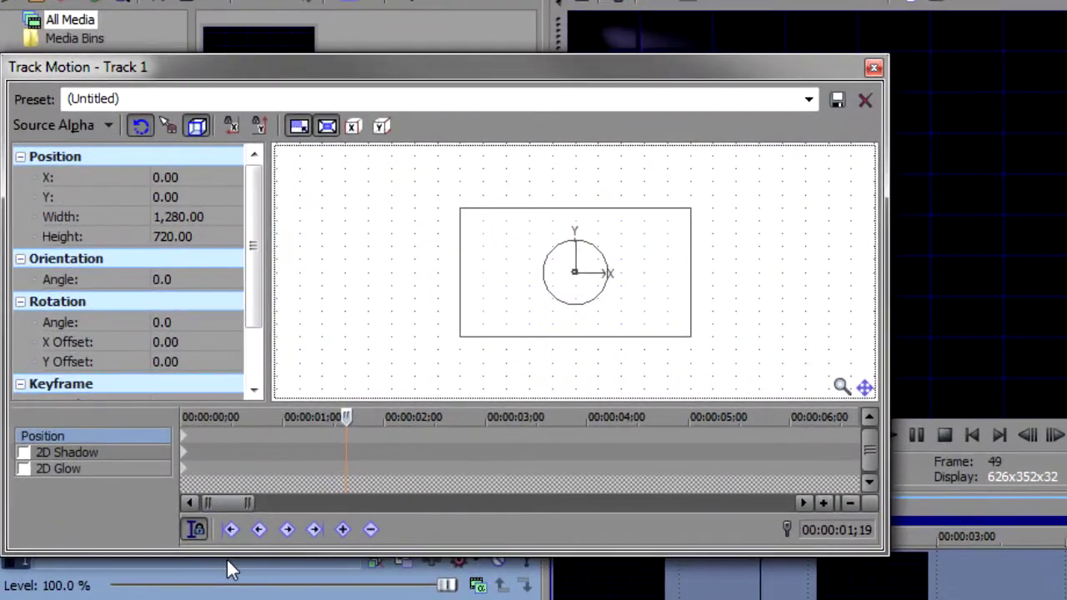
left_click(227, 538)
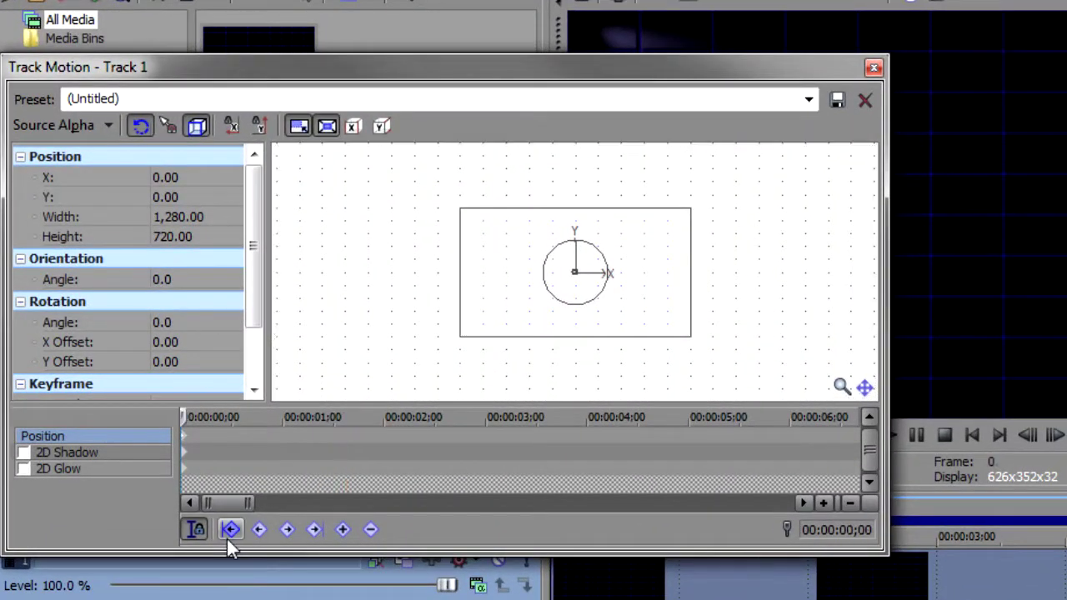
left_click(37, 129)
left_click(38, 152)
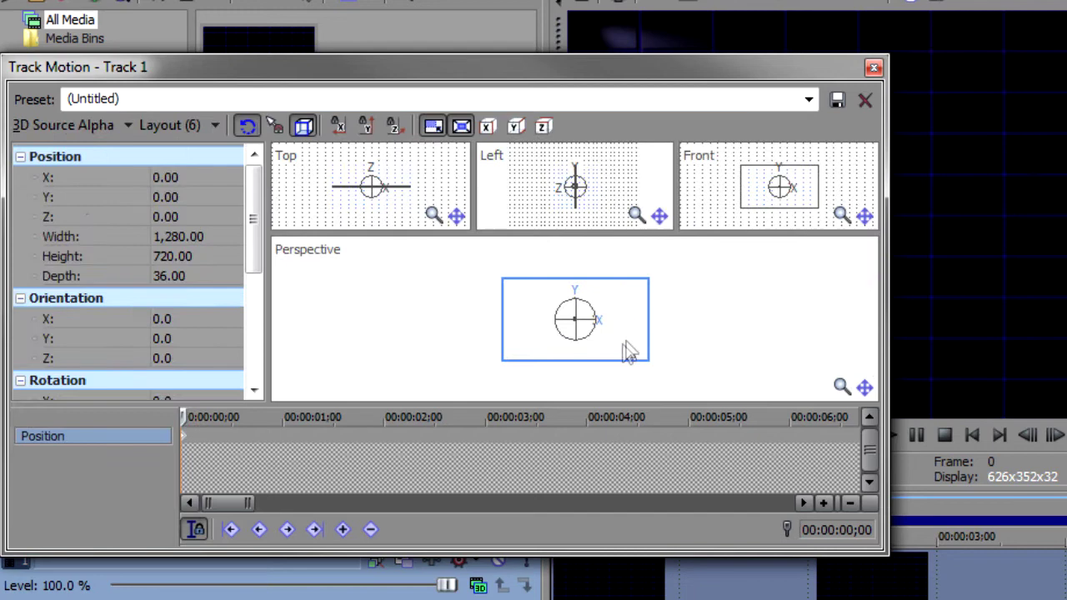
Step: Lay the grid track back as a floor with X orientation -71, size about 1,892 by 1,064, and position about X -30, Y -284
left_click_drag(573, 325, 734, 371)
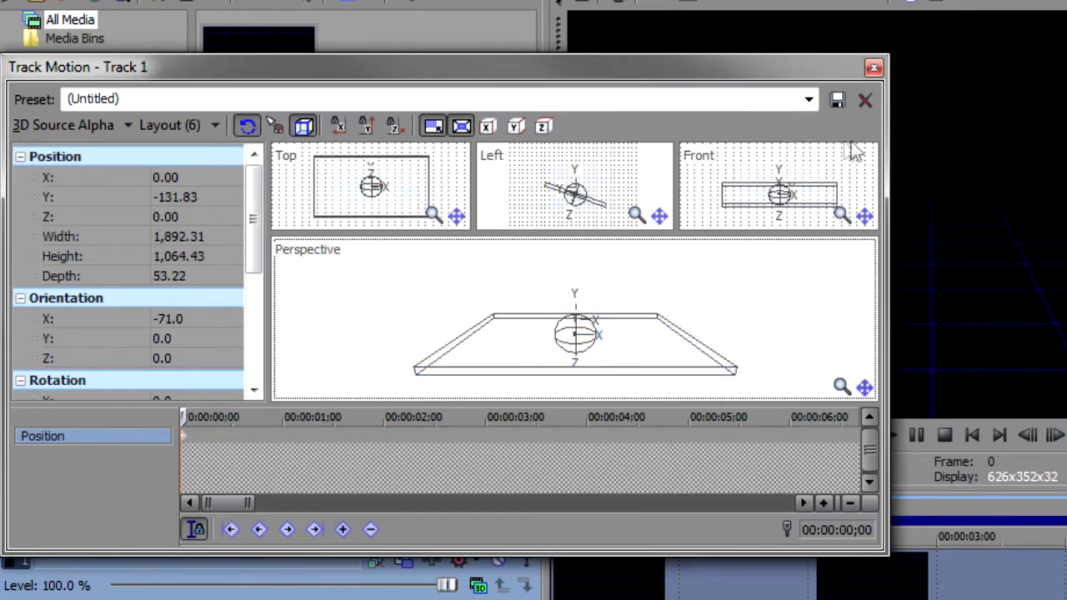
left_click_drag(889, 156, 675, 156)
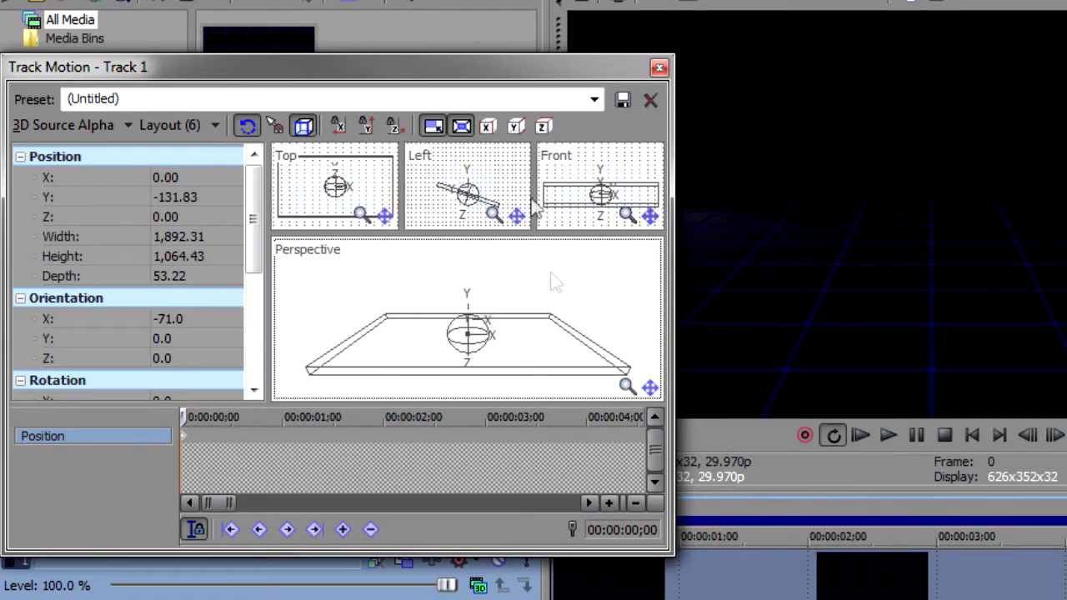
left_click_drag(513, 77, 386, 142)
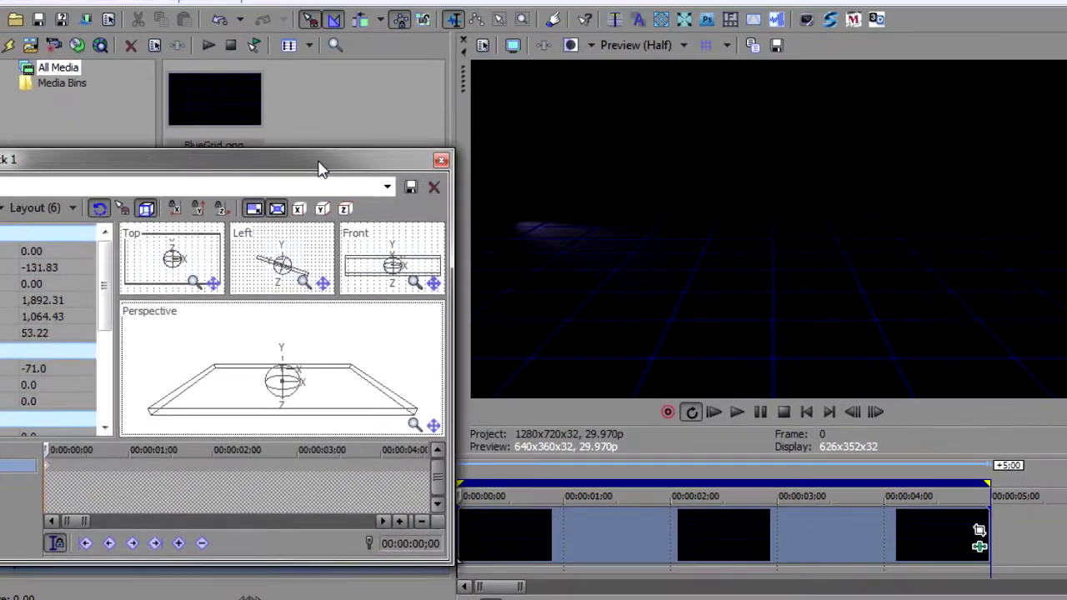
left_click_drag(321, 169, 325, 135)
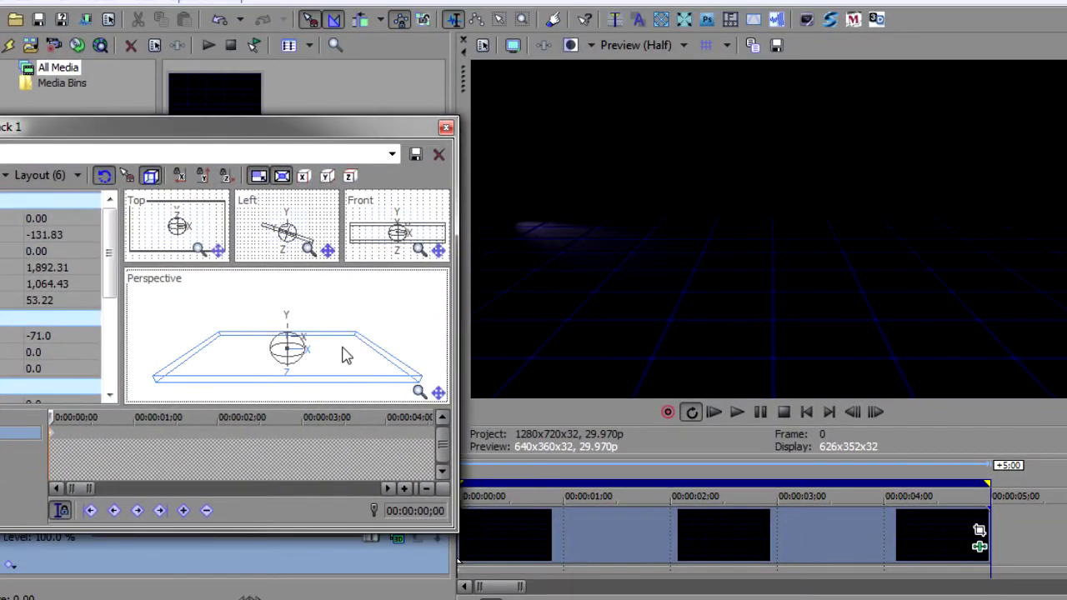
left_click_drag(344, 354, 340, 370)
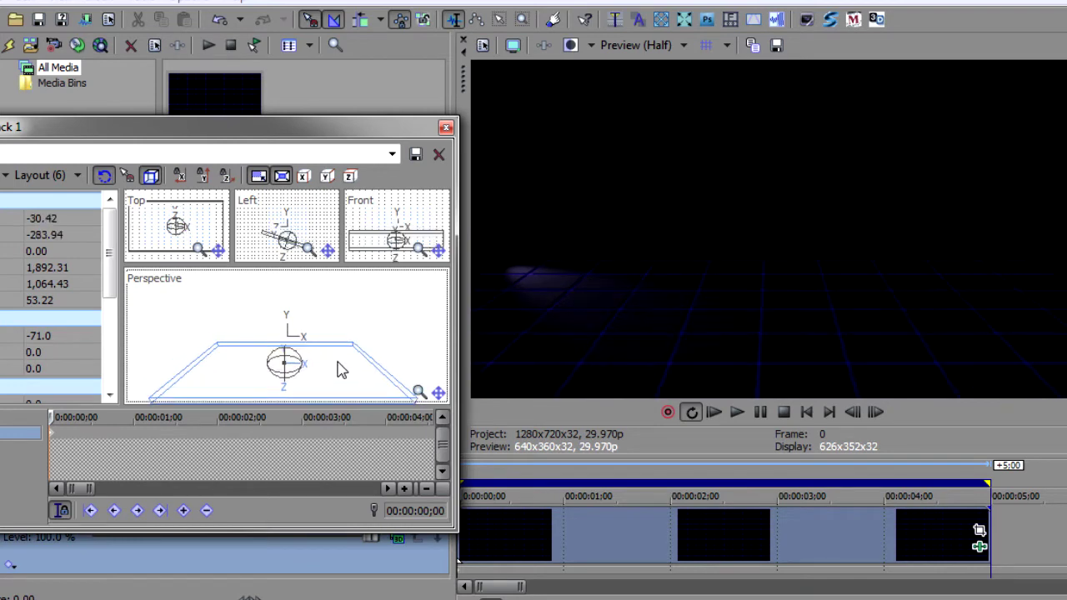
left_click(445, 130)
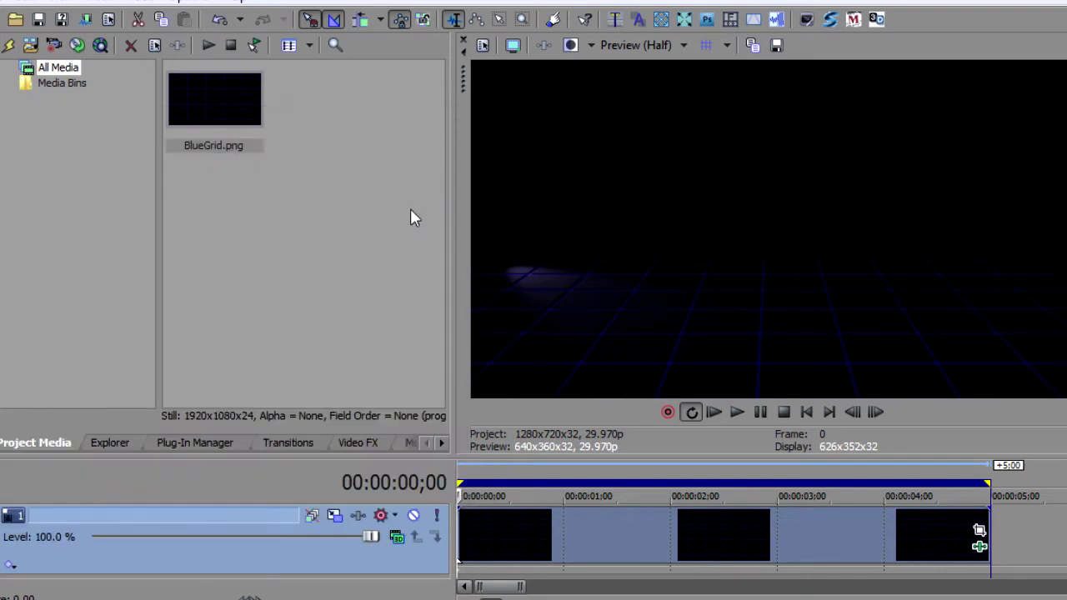
Step: Insert a new video track above the grid track
left_click(1059, 546)
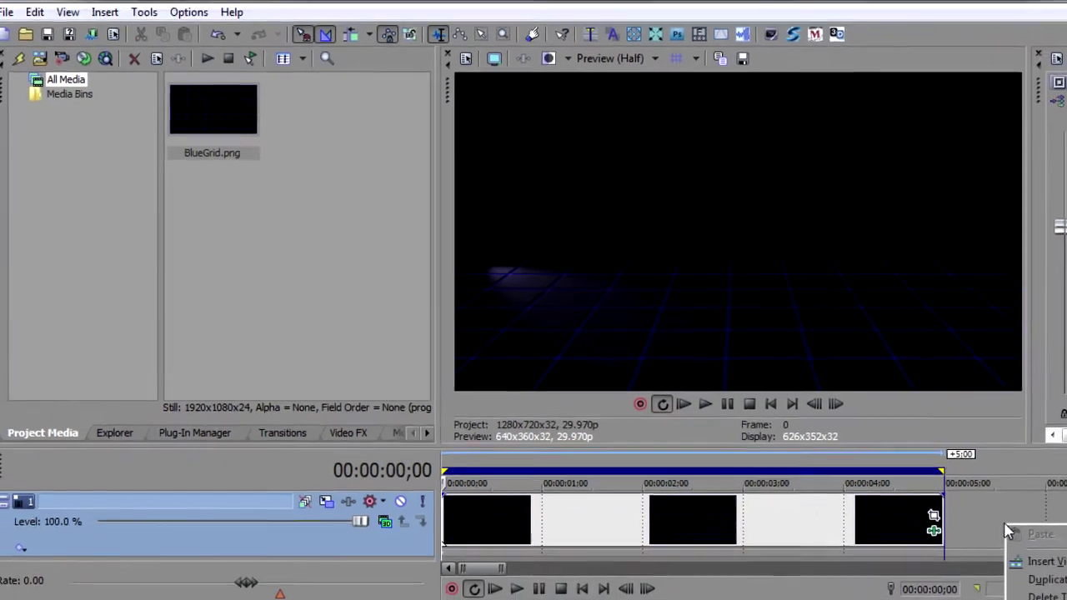
right_click(1058, 546)
left_click(988, 541)
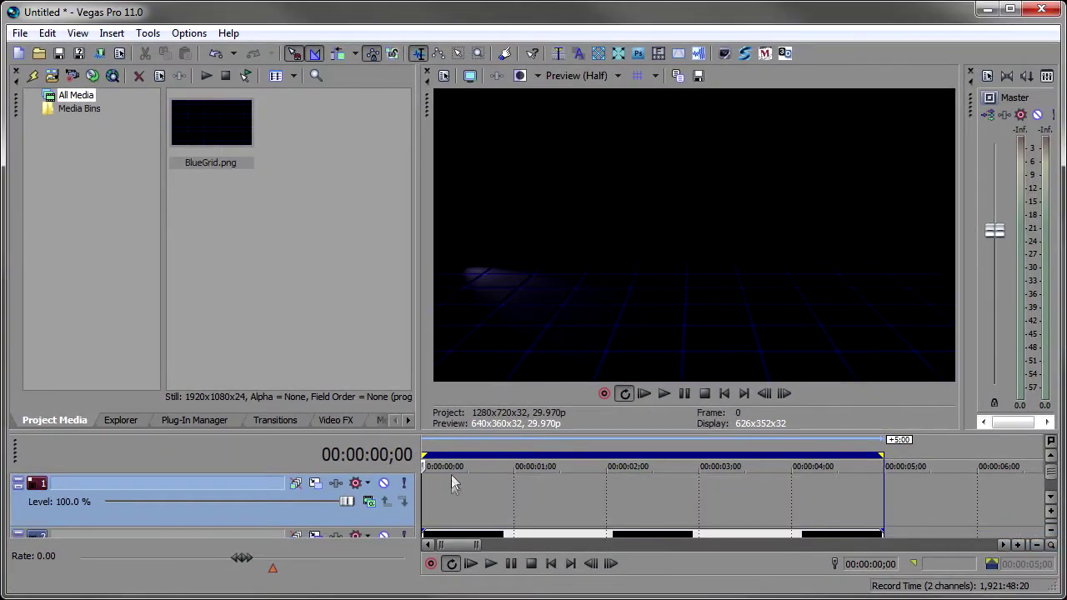
Step: Insert a text media event on the new track with the text "BORIS BCC8"
left_click(112, 33)
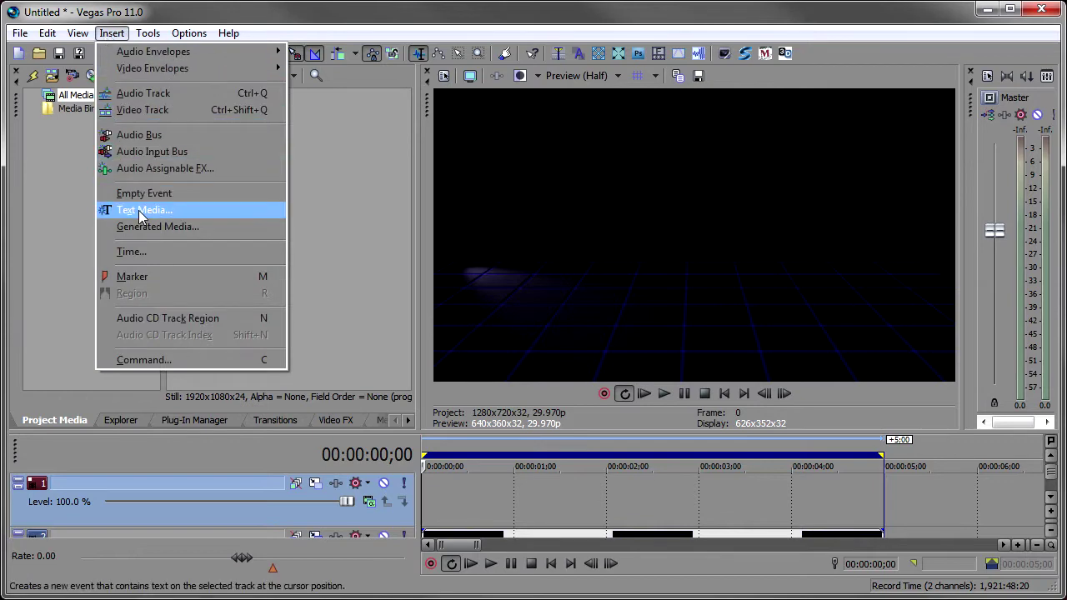
left_click(139, 213)
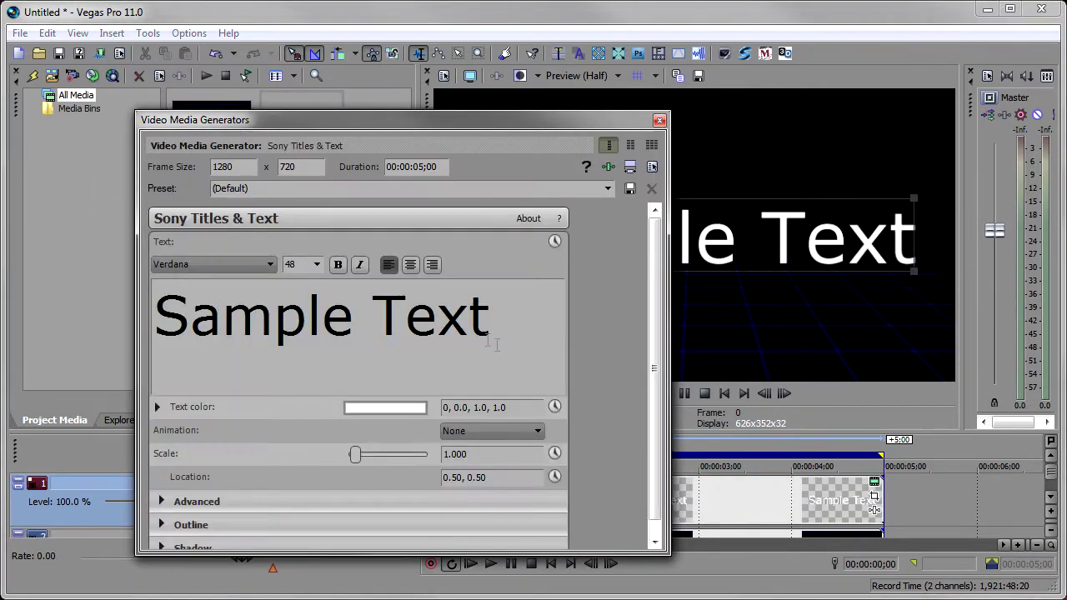
key("ctrl+a")
type("B")
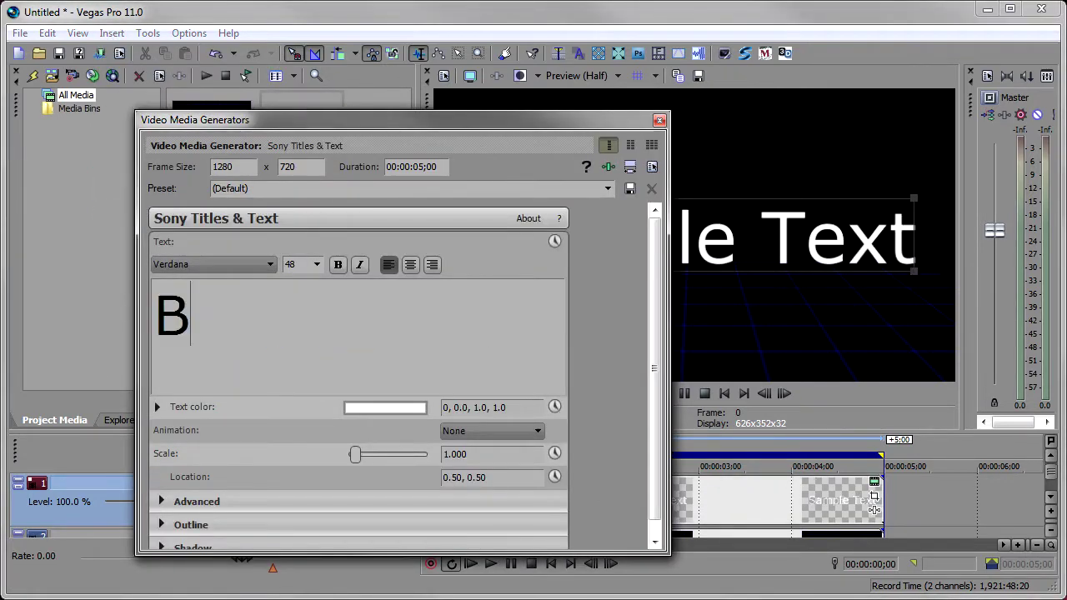
type("ORIS BCC8")
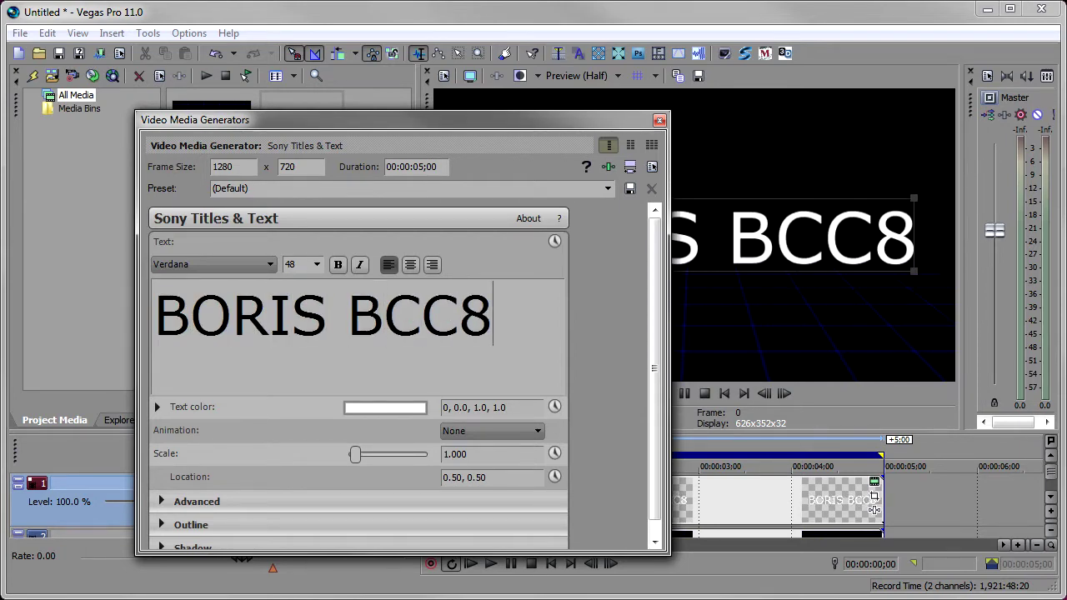
Step: Format the whole title in the Denmark font at size 52 and close the text generator
key("ctrl+a")
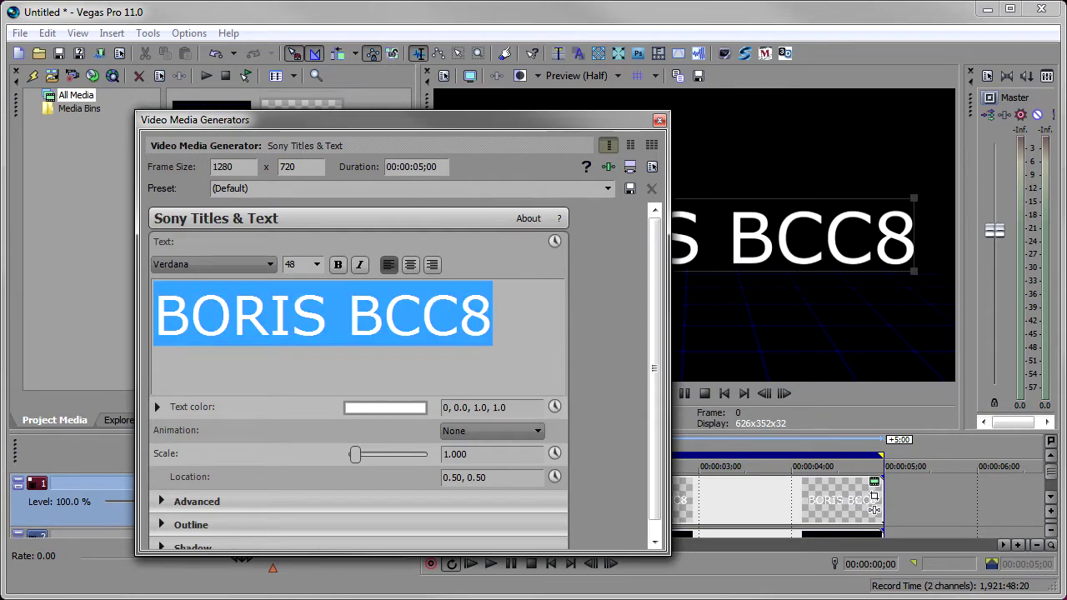
left_click(246, 264)
key("d")
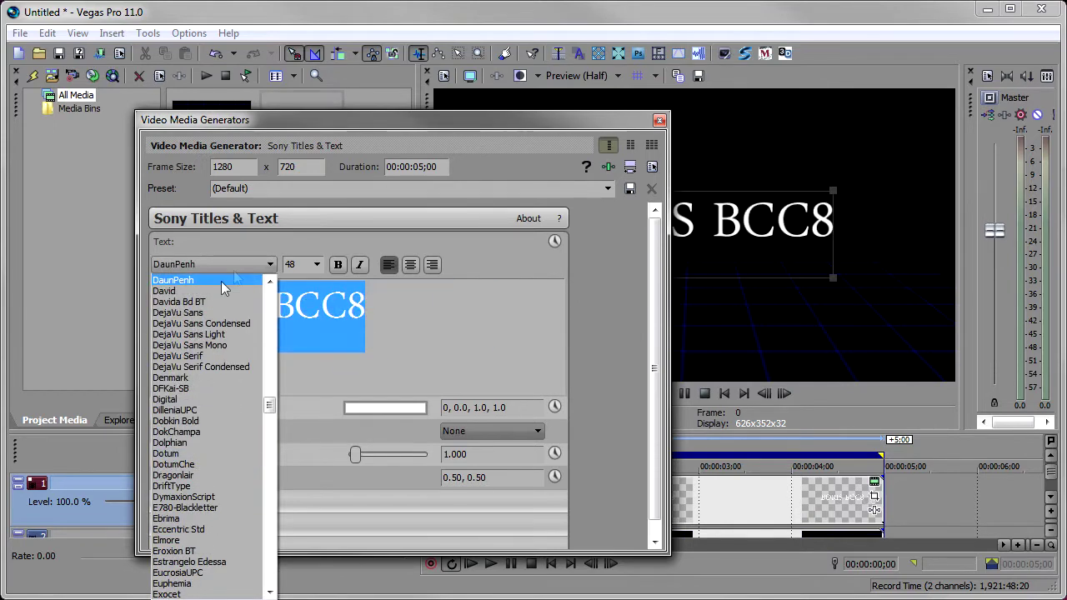
left_click(219, 374)
left_click(317, 265)
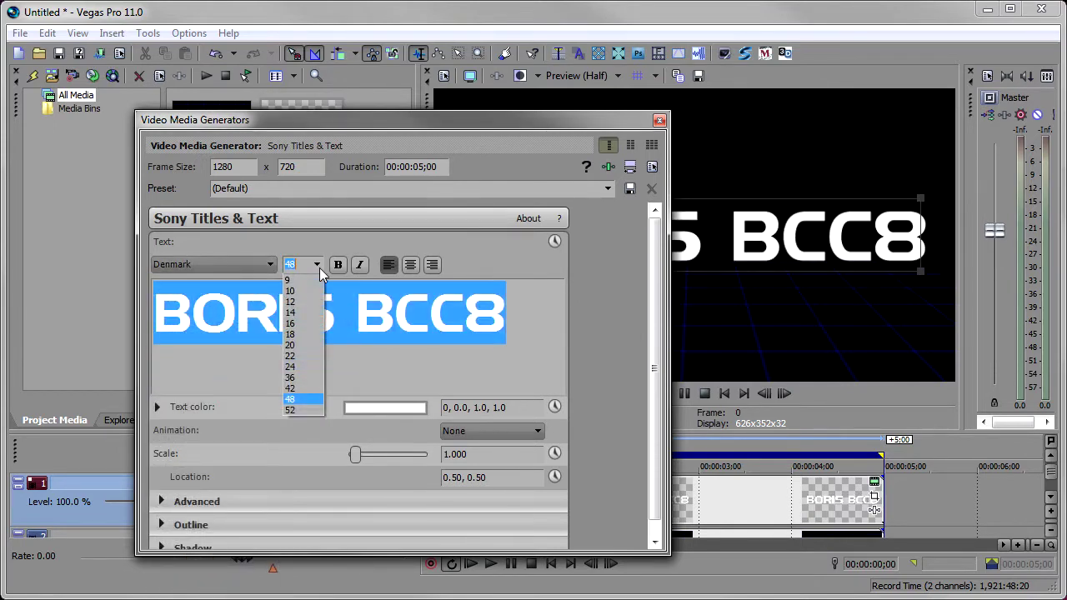
left_click(313, 410)
left_click(658, 122)
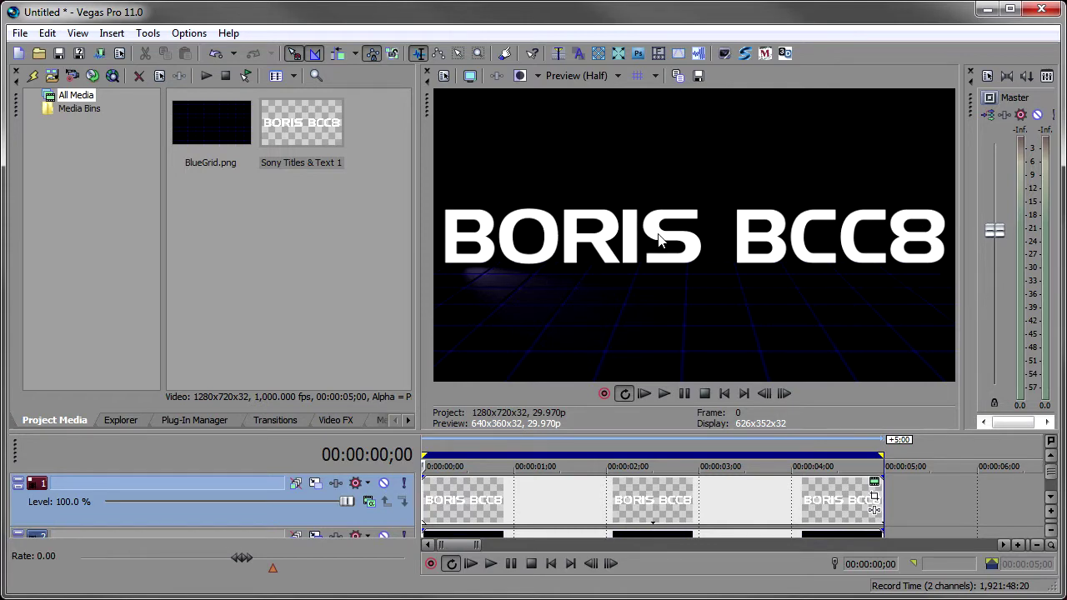
Step: Apply the BCC Particle Emitter 3D effect from the BCC Particles group to the BORIS BCC8 title event
left_click(875, 512)
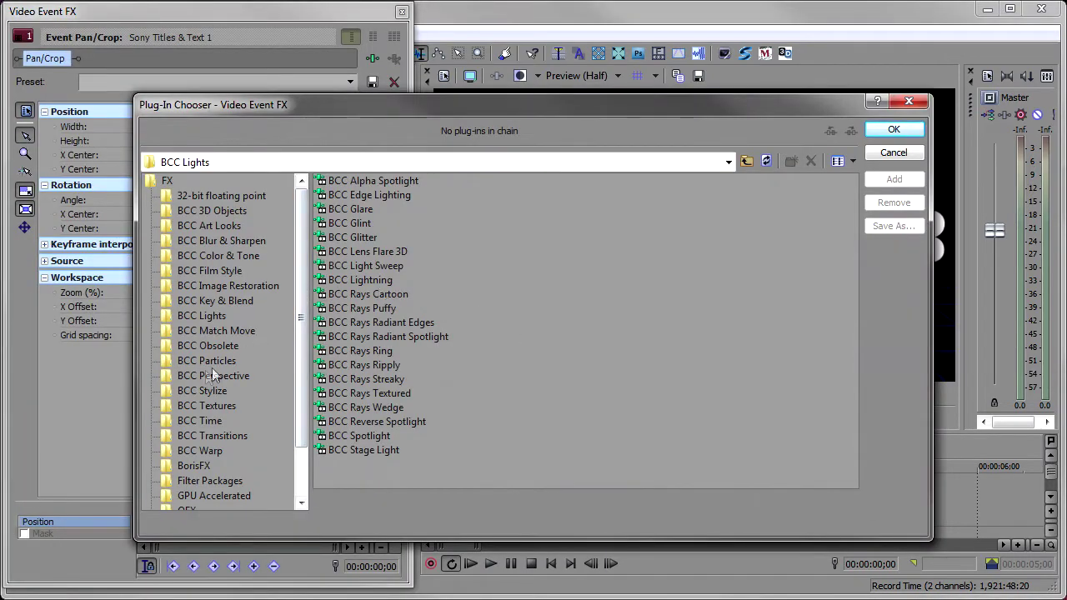
left_click(197, 364)
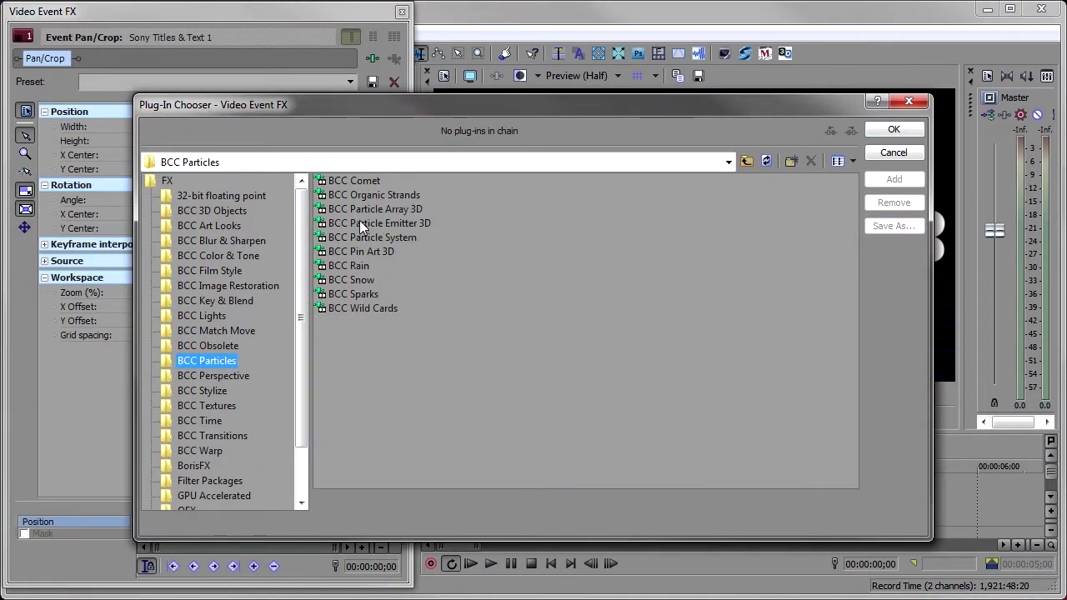
double_click(364, 223)
left_click(890, 131)
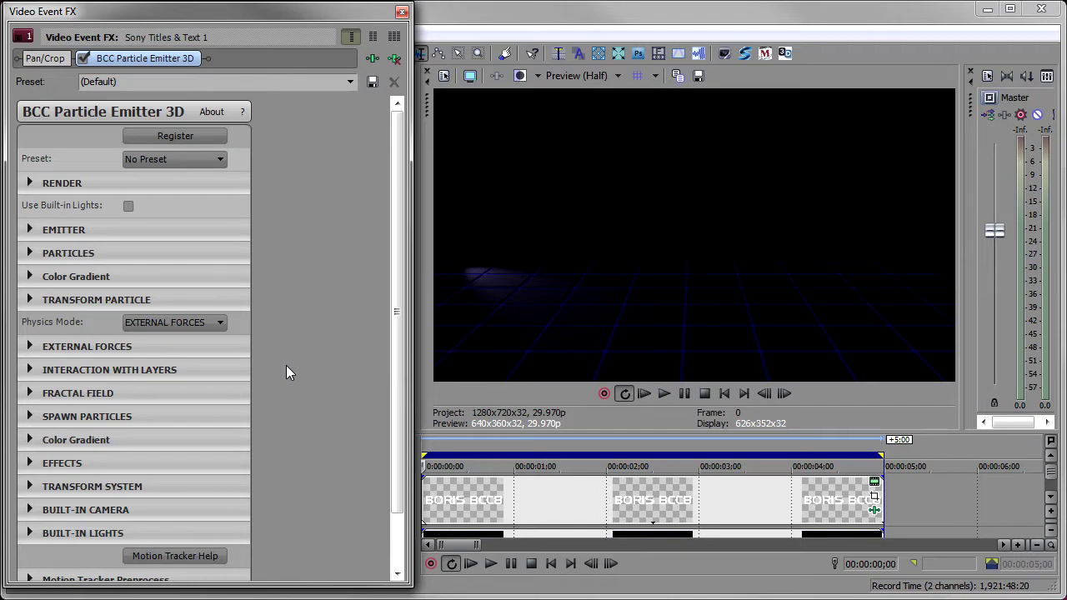
Step: With the preview playing, set the emitter shape to Layer Map and the emitter layer to Source Layer
left_click(28, 230)
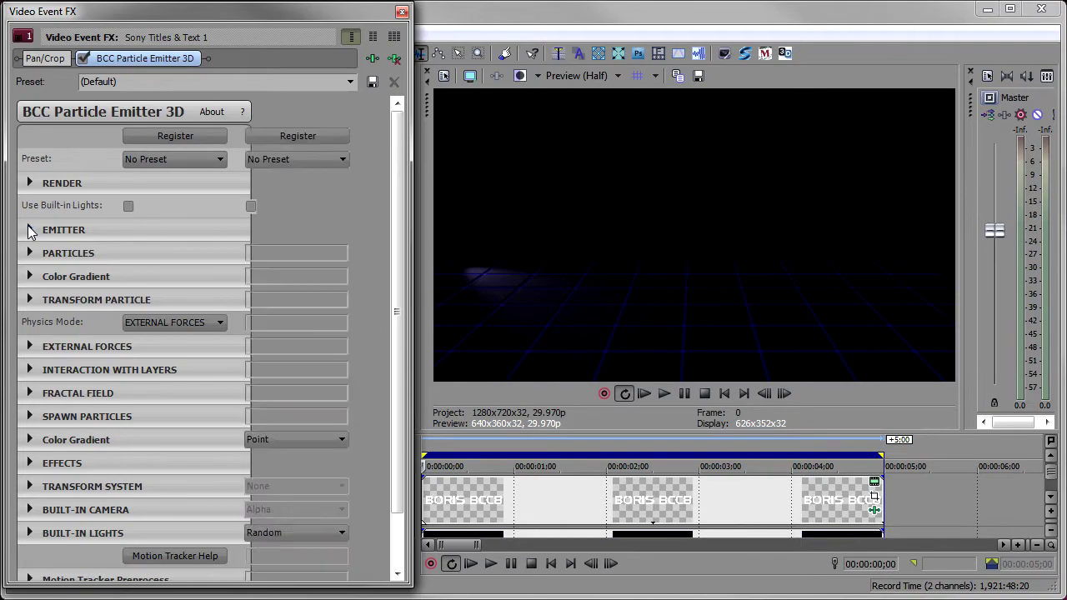
left_click(490, 565)
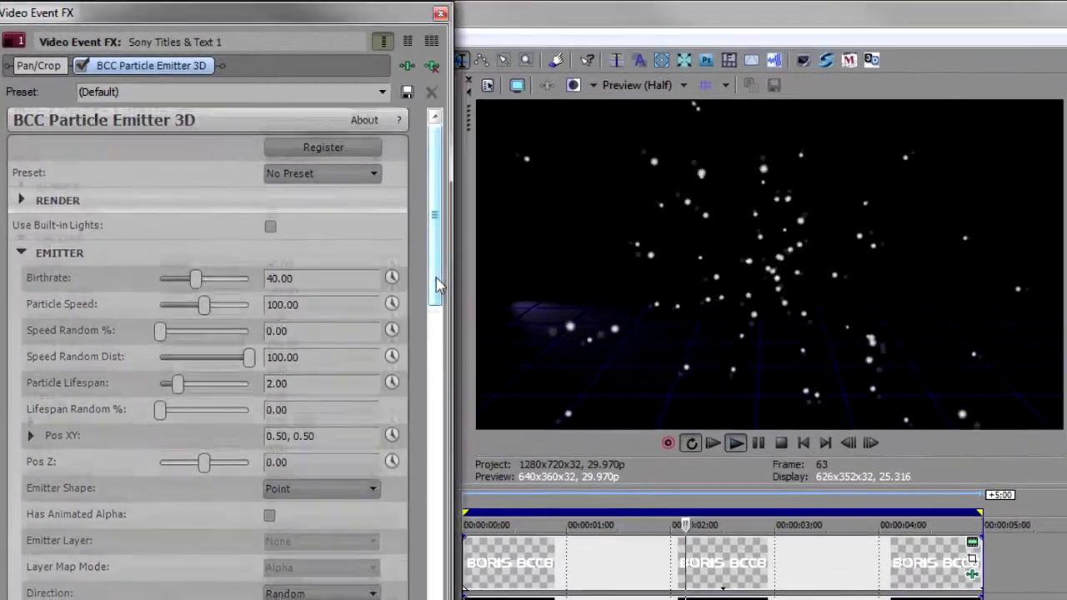
left_click_drag(421, 261, 417, 331)
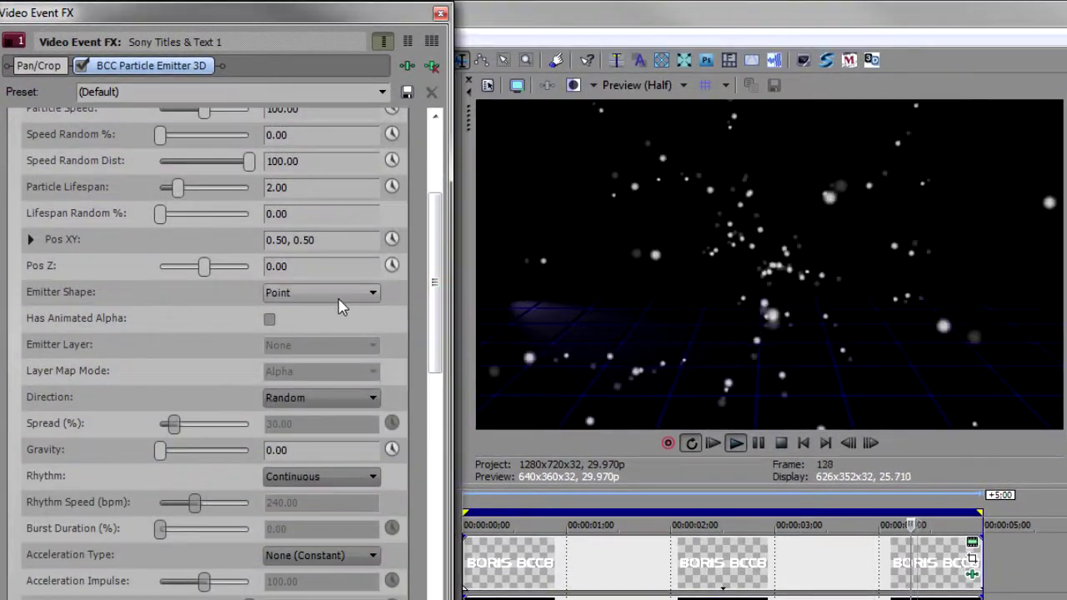
left_click(340, 294)
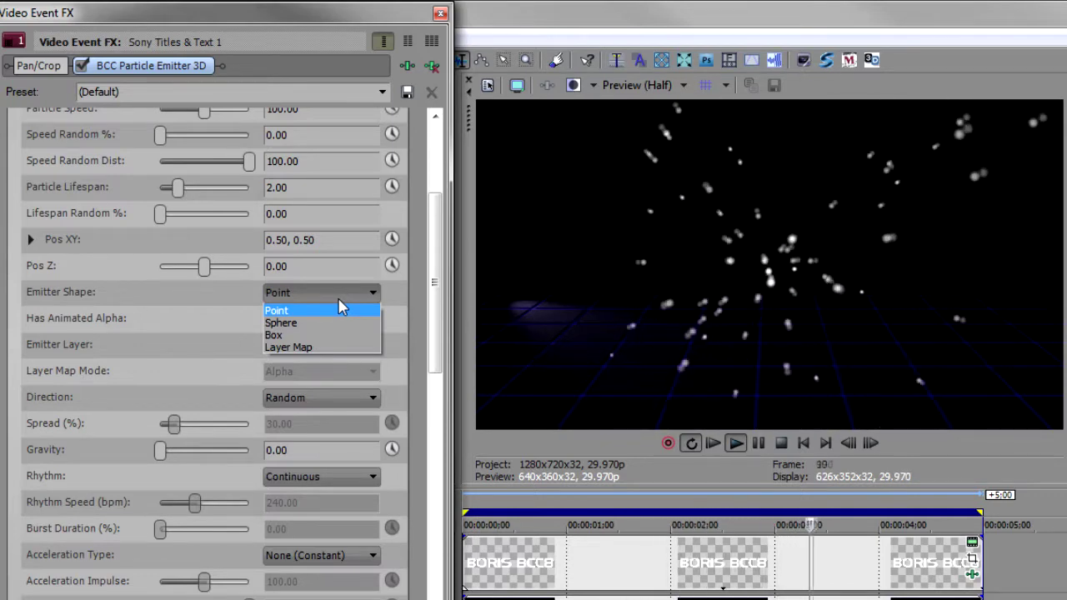
left_click(327, 348)
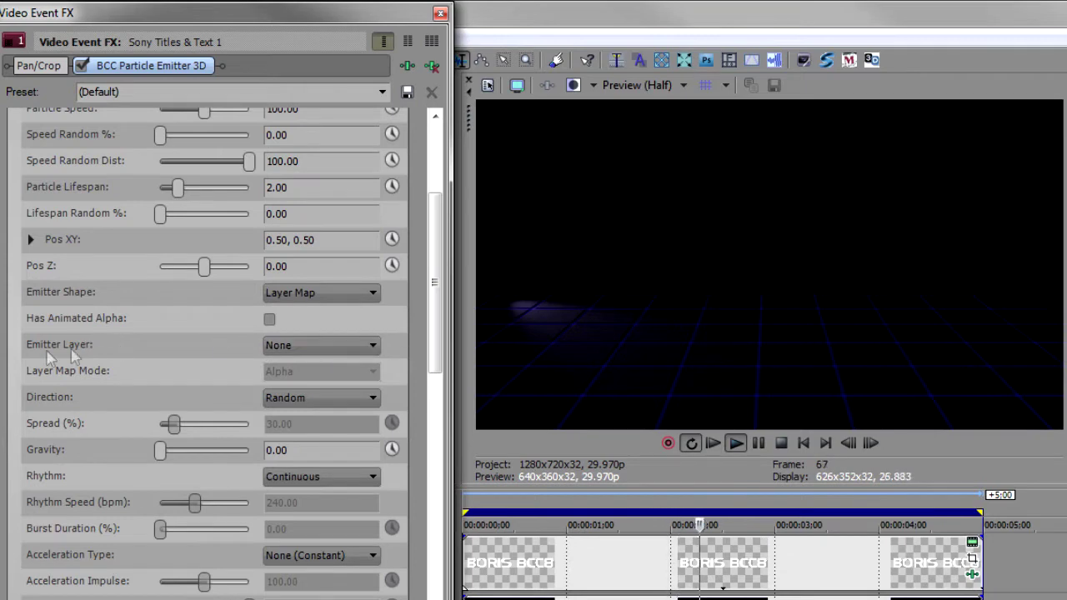
left_click(347, 349)
left_click(348, 376)
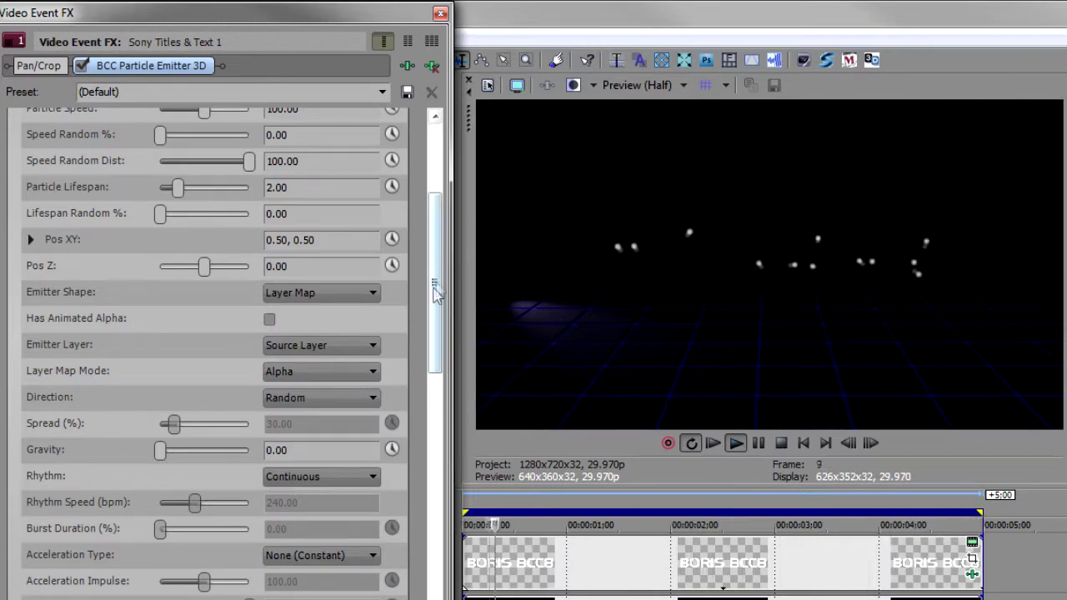
Step: Set the emitter's Particle Speed to 0 and raise its Birthrate to about 776
left_click_drag(432, 297, 432, 234)
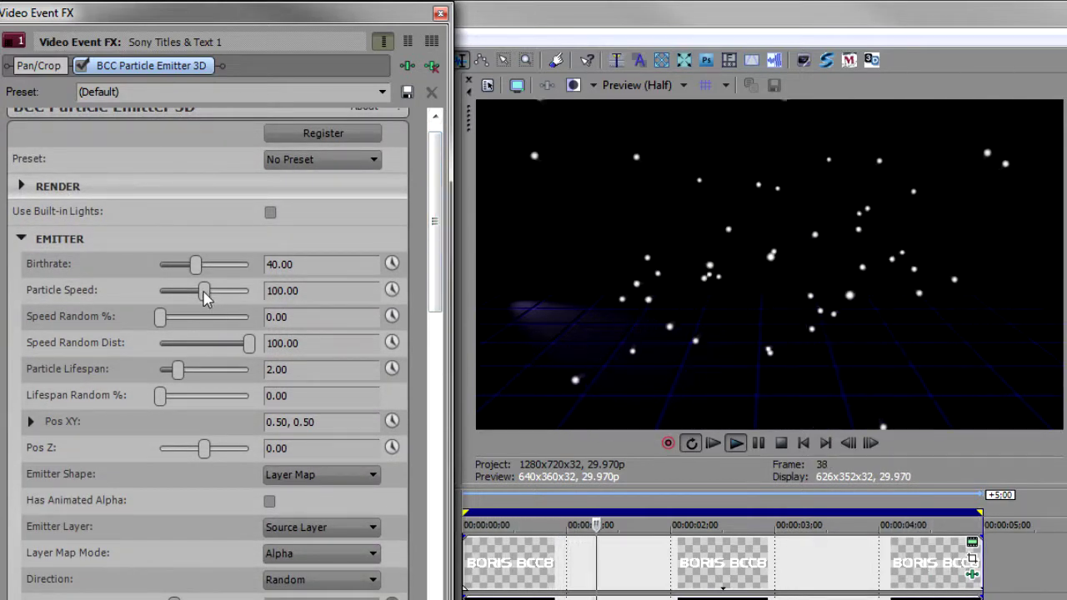
left_click_drag(205, 293, 135, 295)
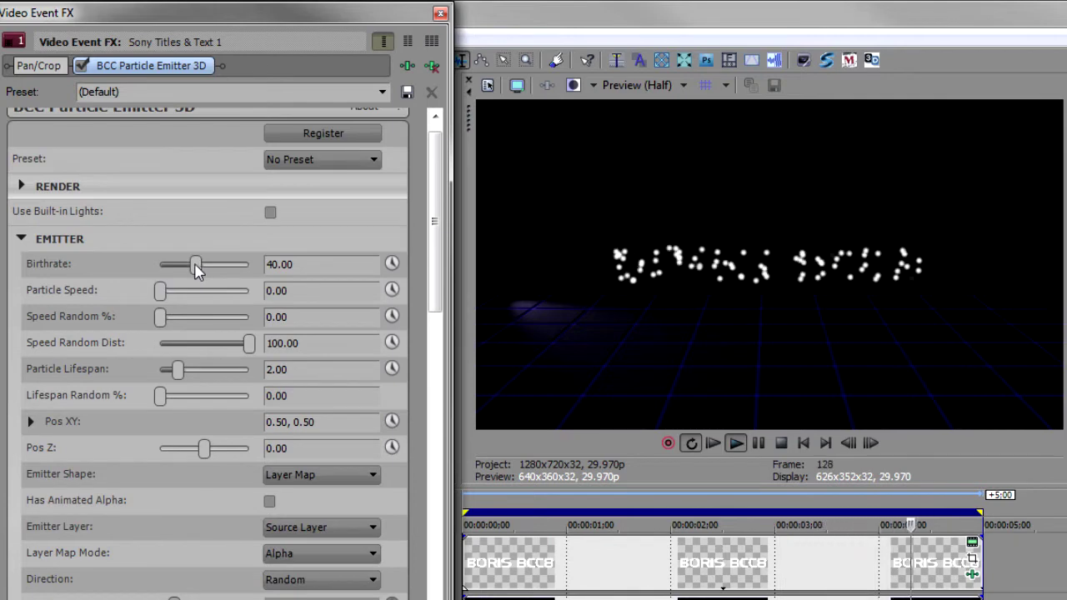
left_click_drag(221, 266, 284, 275)
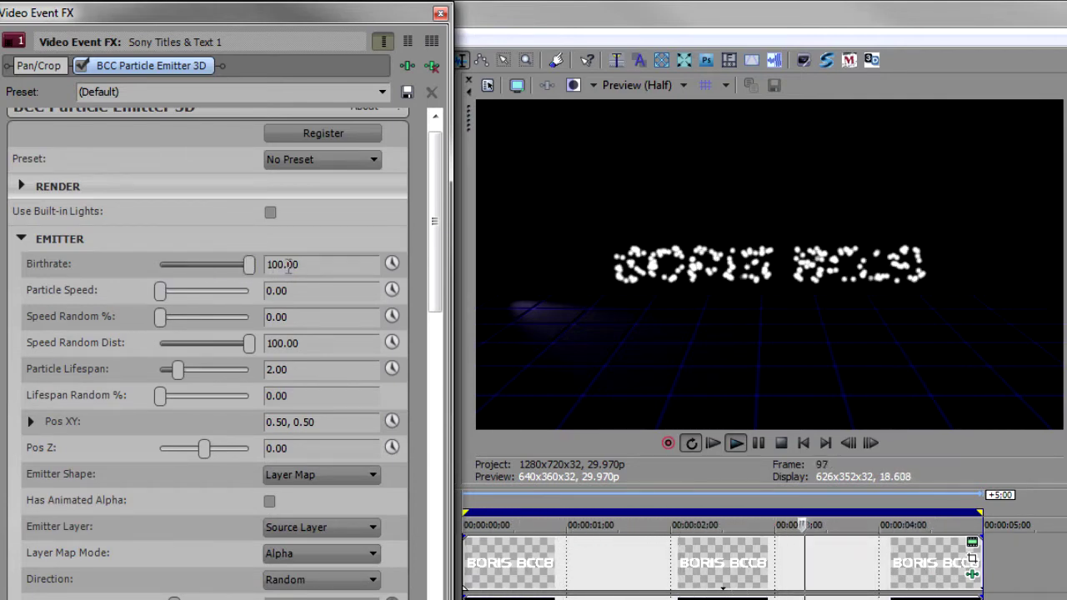
left_click_drag(255, 277, 280, 271)
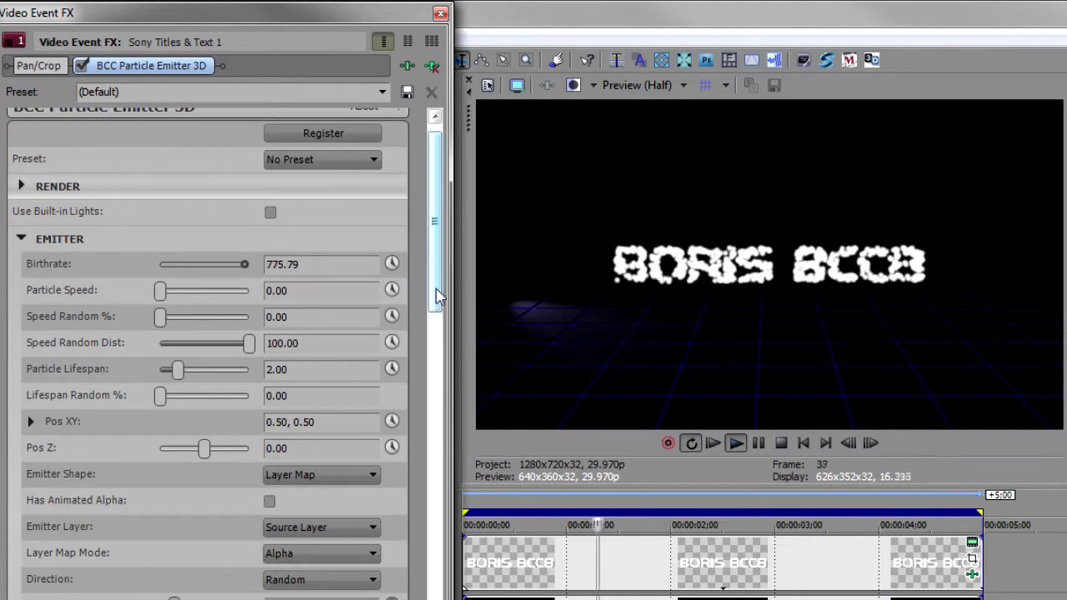
Step: Enlarge the particle title to a Scale Master of about 162 and set the Birthrate to 1000
left_click_drag(433, 264, 435, 377)
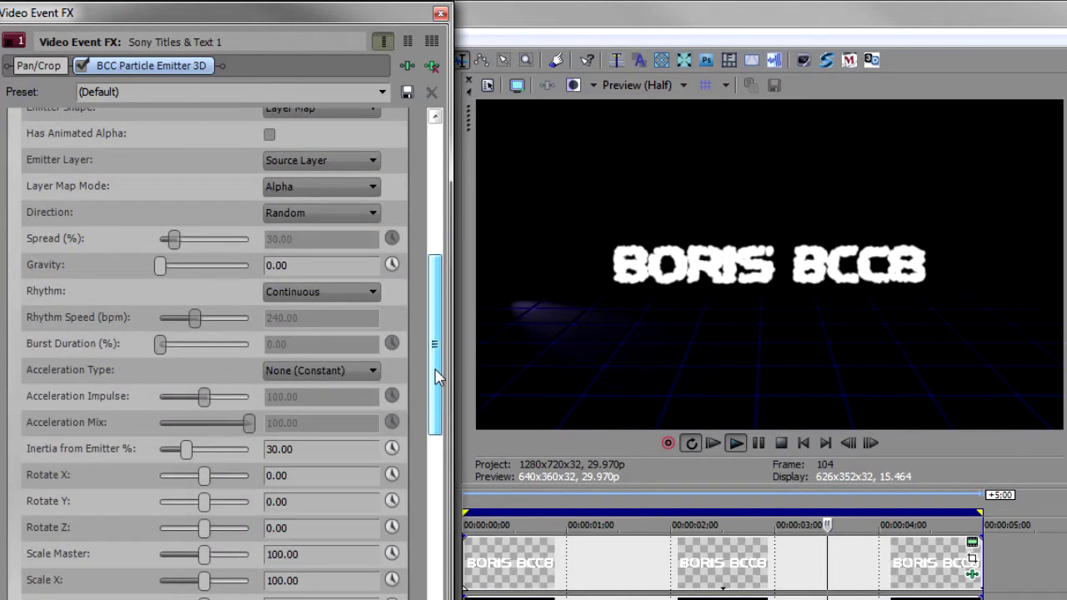
left_click_drag(439, 377, 440, 435)
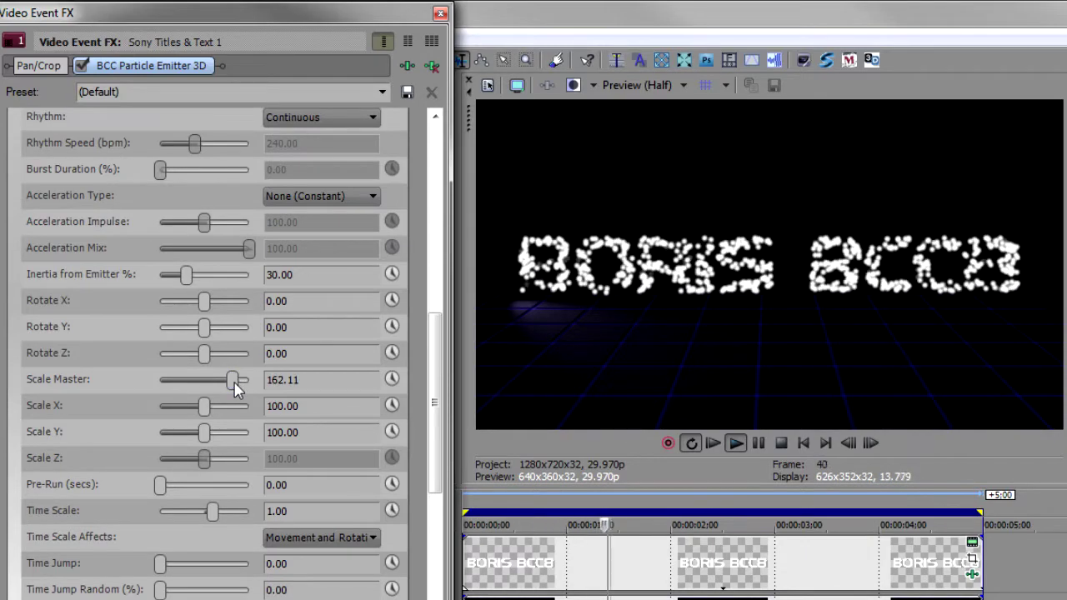
scroll(438, 373, "up", 10)
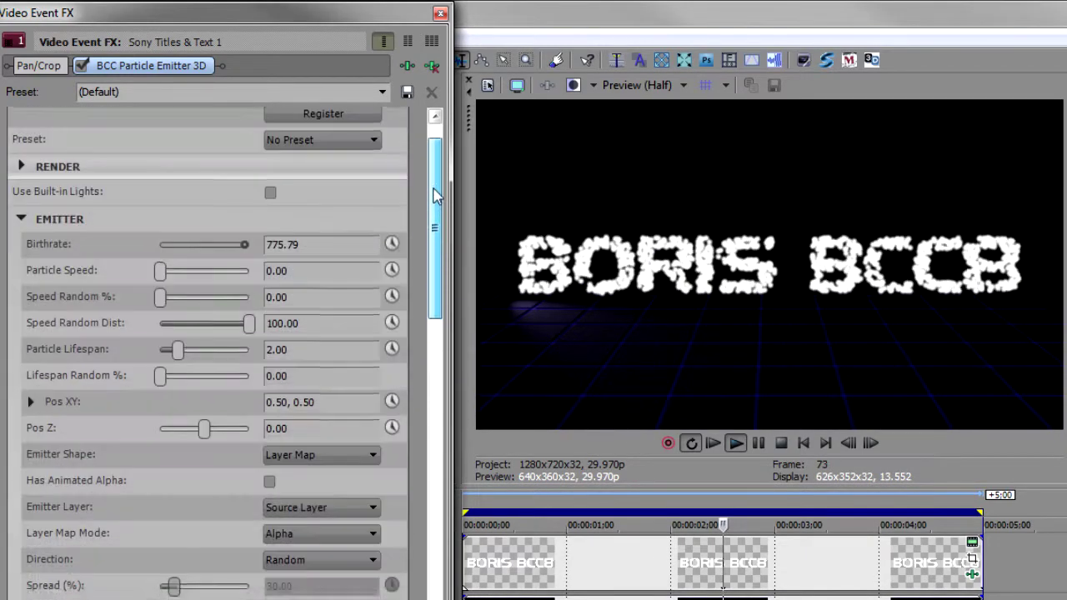
left_click(332, 227)
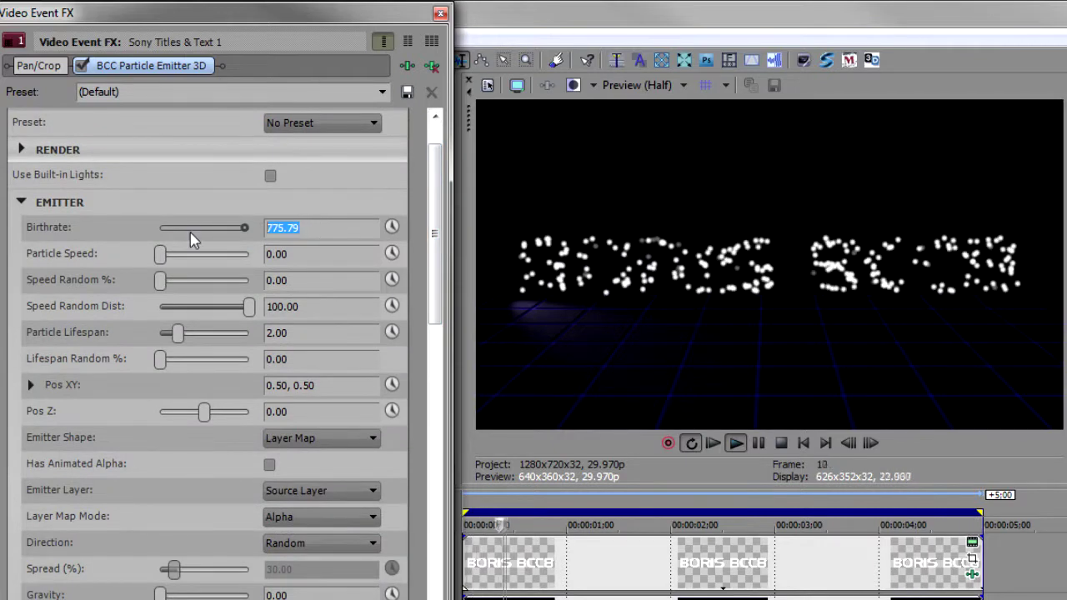
type("000.00")
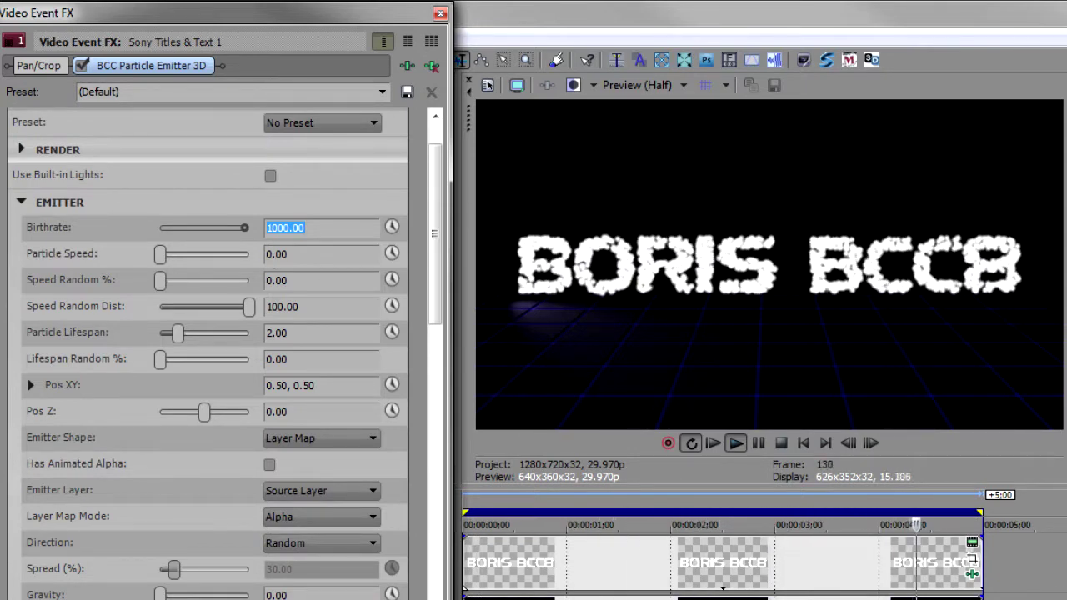
Step: Close the effect settings and mute the grid floor track
left_click(440, 15)
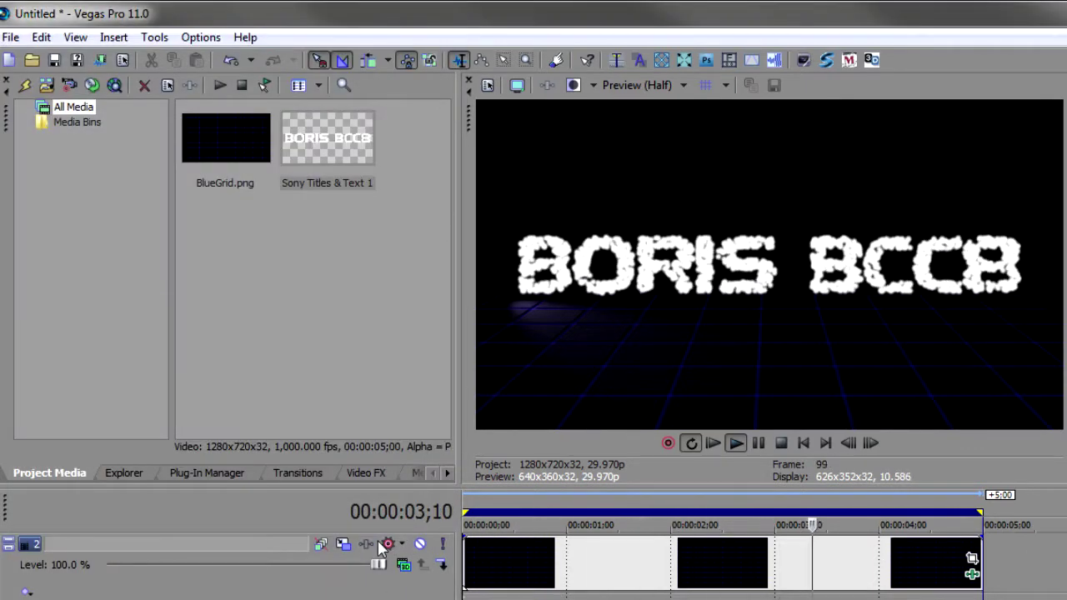
left_click(421, 546)
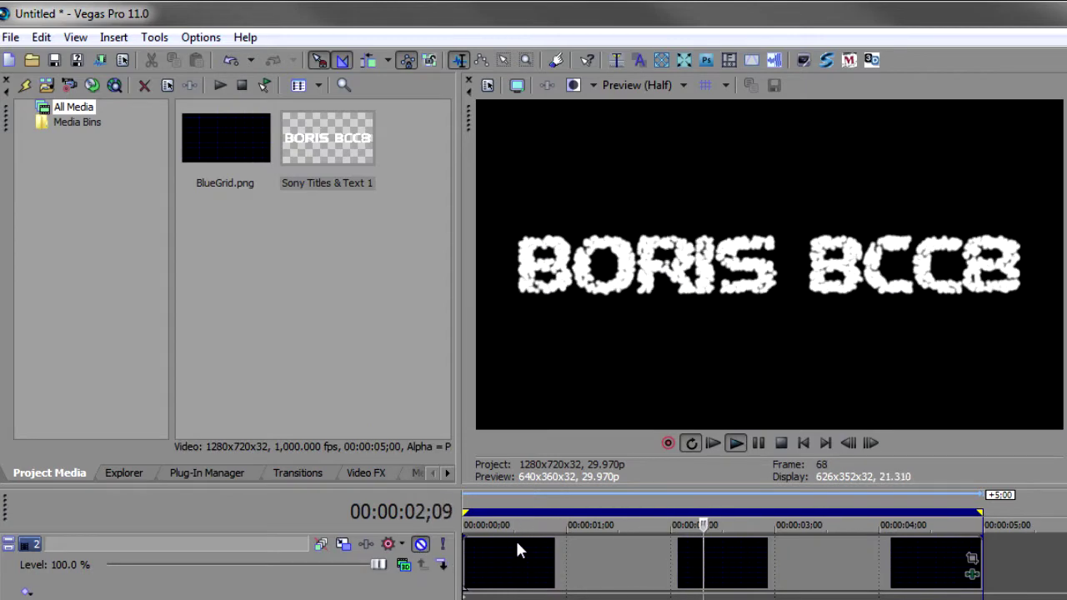
scroll(534, 562, "up", 1)
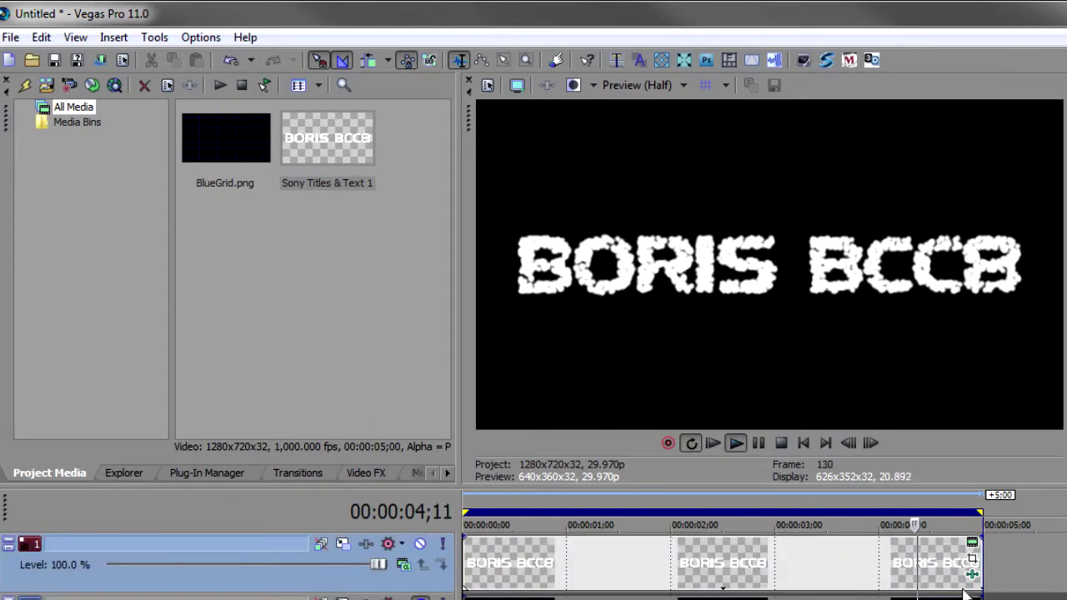
Step: Reopen the title's particle settings, set the emitter's Pos XY to -0.22, 0.50 and stop playback
left_click(972, 575)
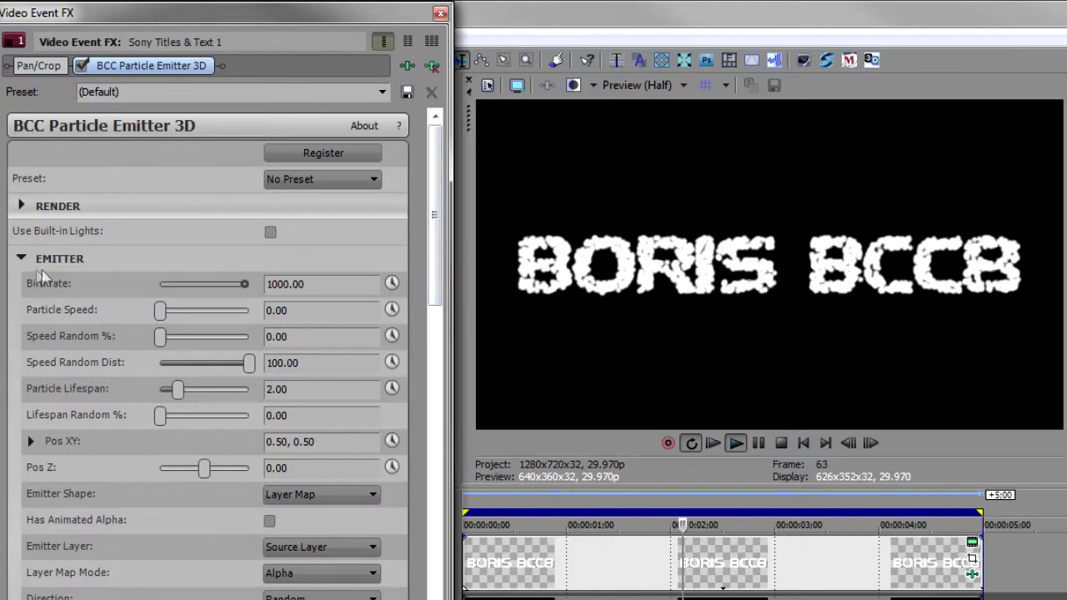
left_click(30, 441)
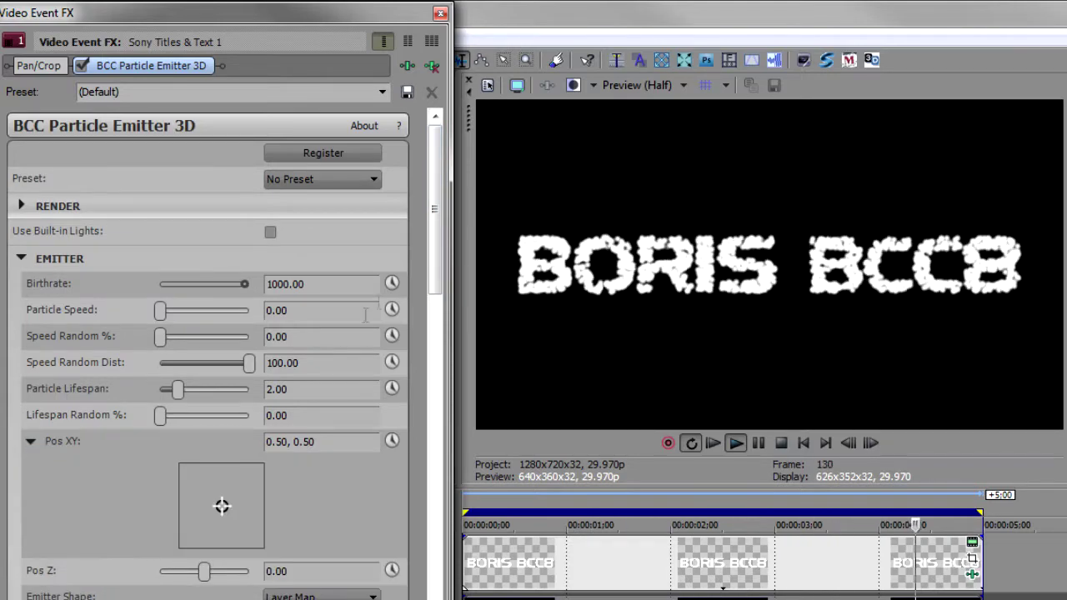
left_click_drag(435, 258, 432, 325)
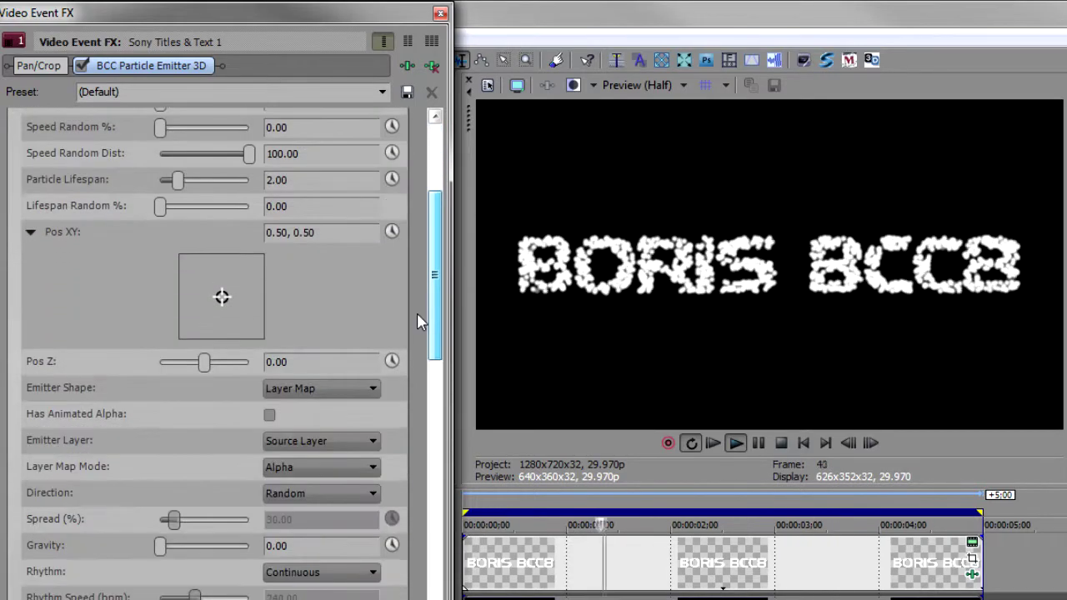
left_click_drag(221, 298, 145, 302)
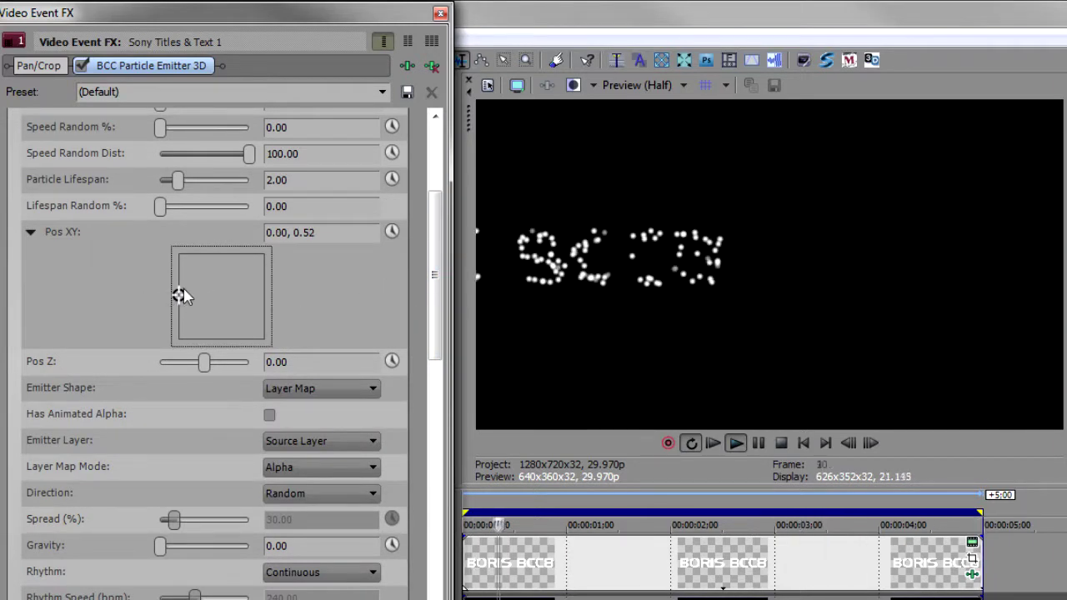
left_click_drag(179, 297, 163, 304)
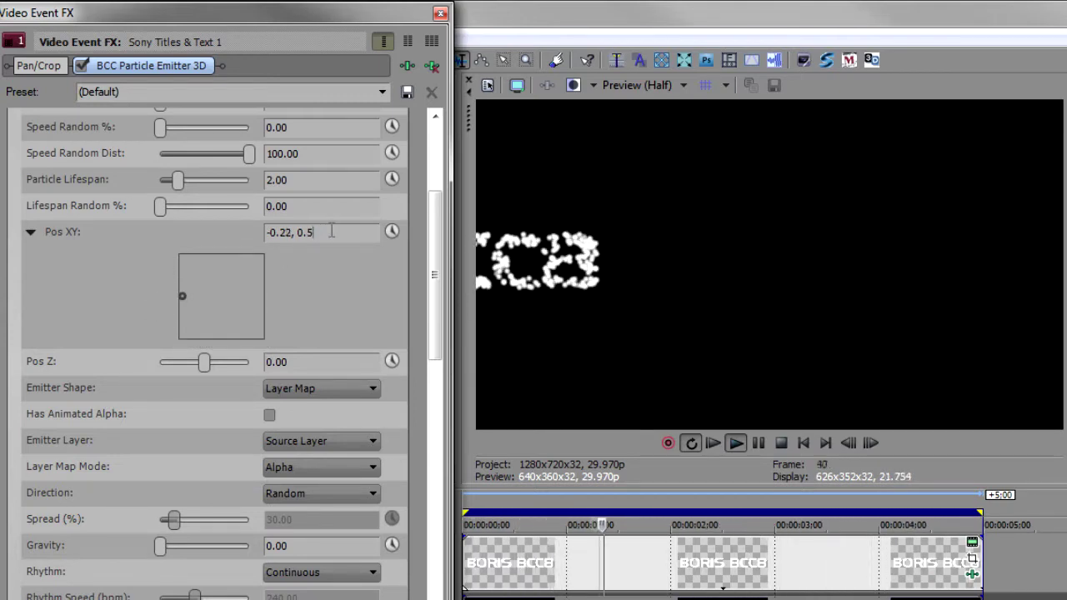
key("Return")
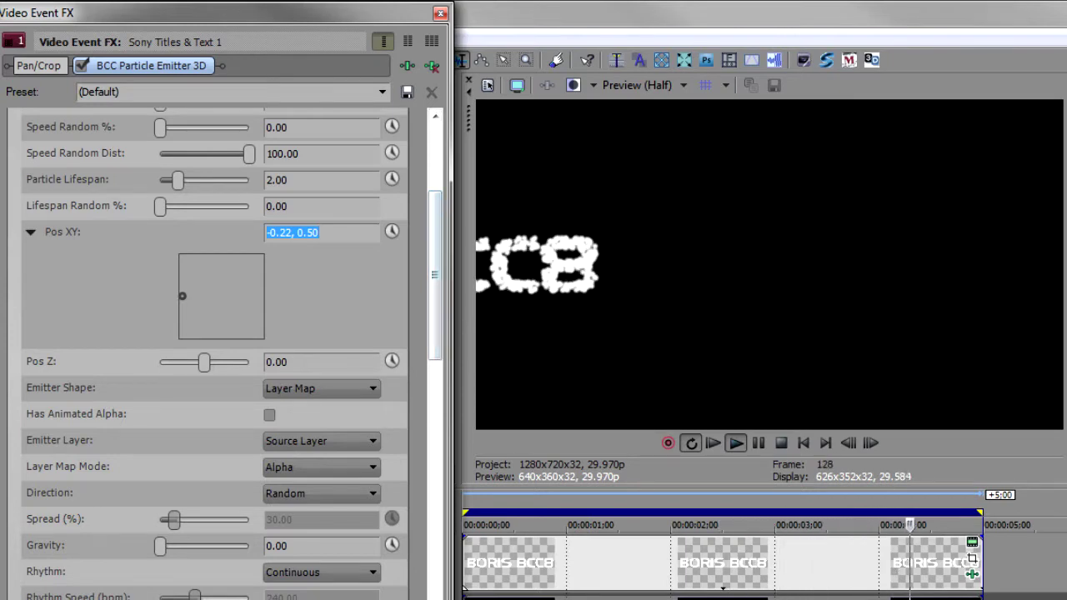
key("space")
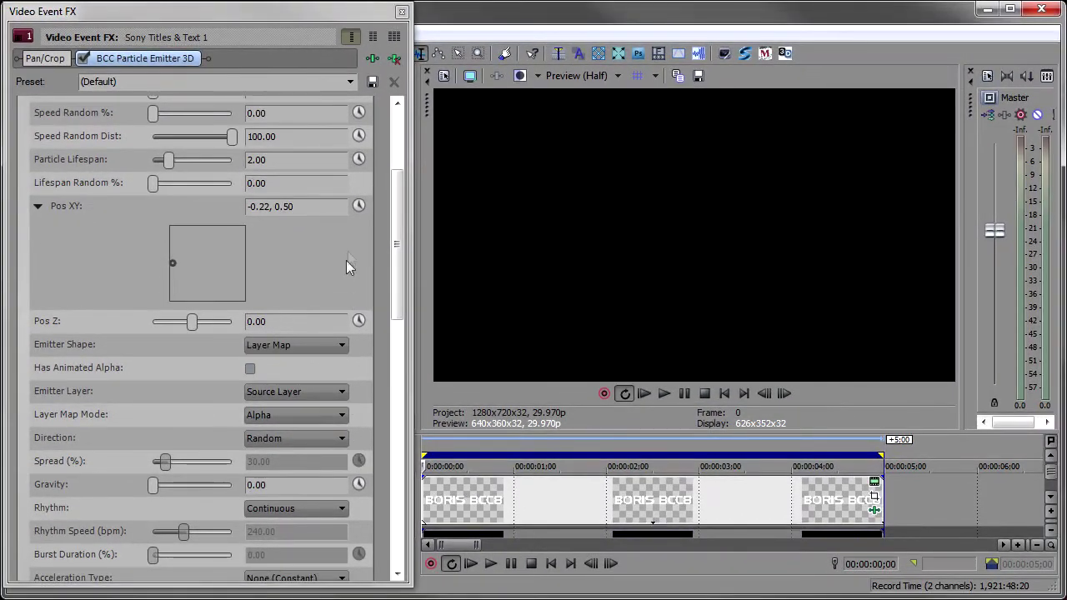
Step: Enable keyframe animation for Pos XY at the start of the title and move the playhead to 1 second
left_click(358, 206)
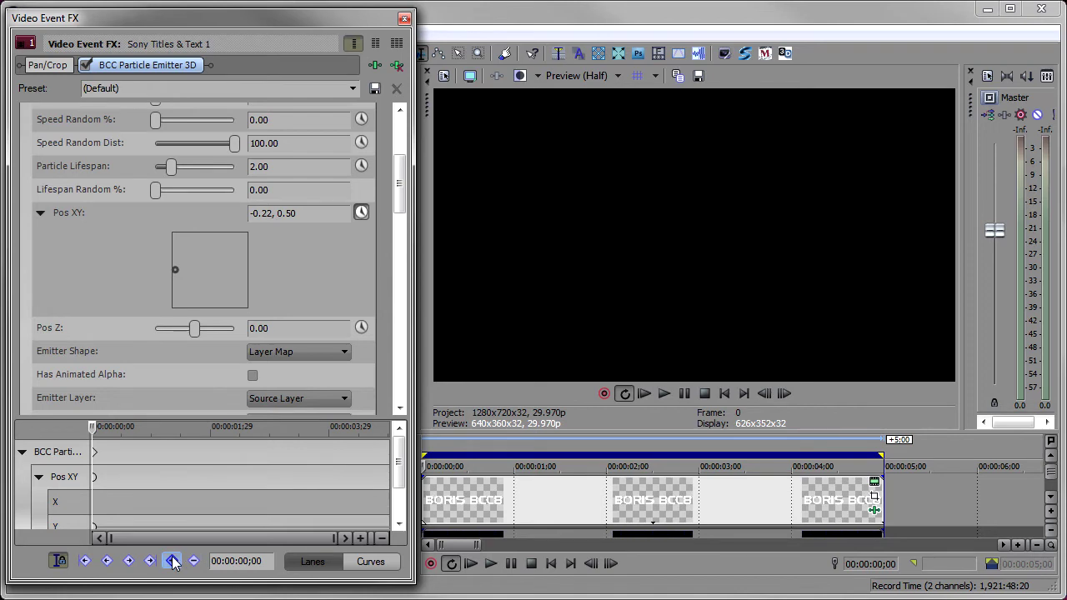
left_click_drag(400, 474, 402, 492)
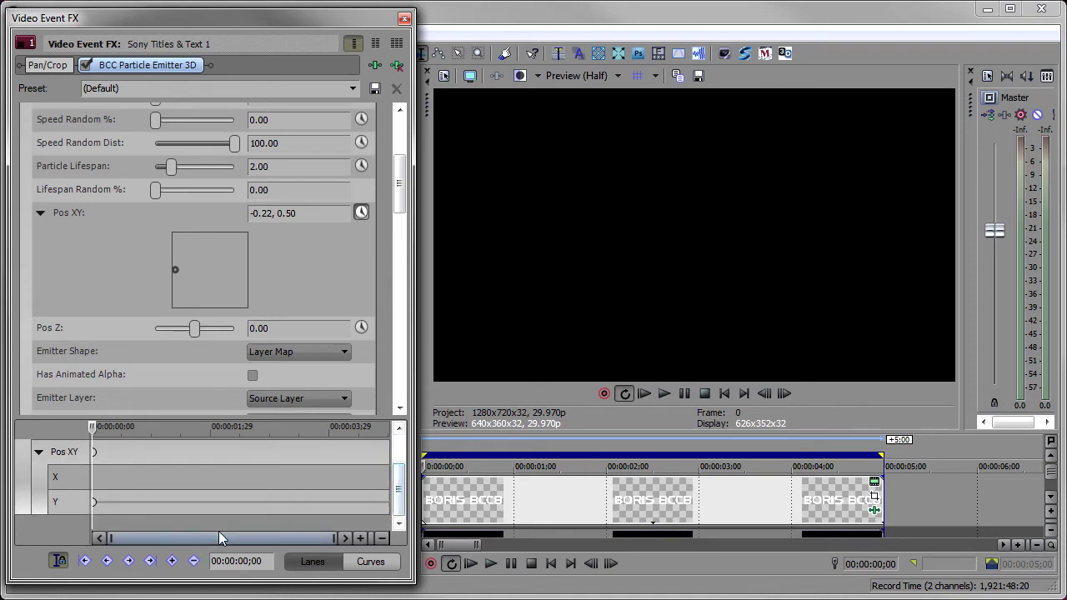
left_click(513, 489)
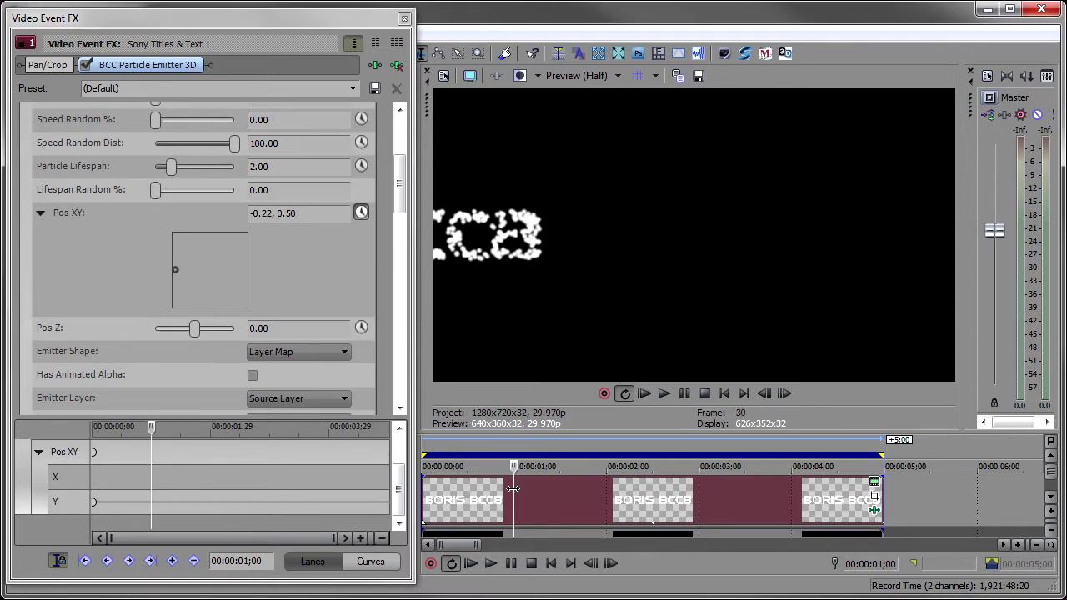
Step: Extend the title event to 6 seconds and add a Pos XY keyframe of 0.50, 0.50 at 1 second
left_click_drag(879, 498, 972, 498)
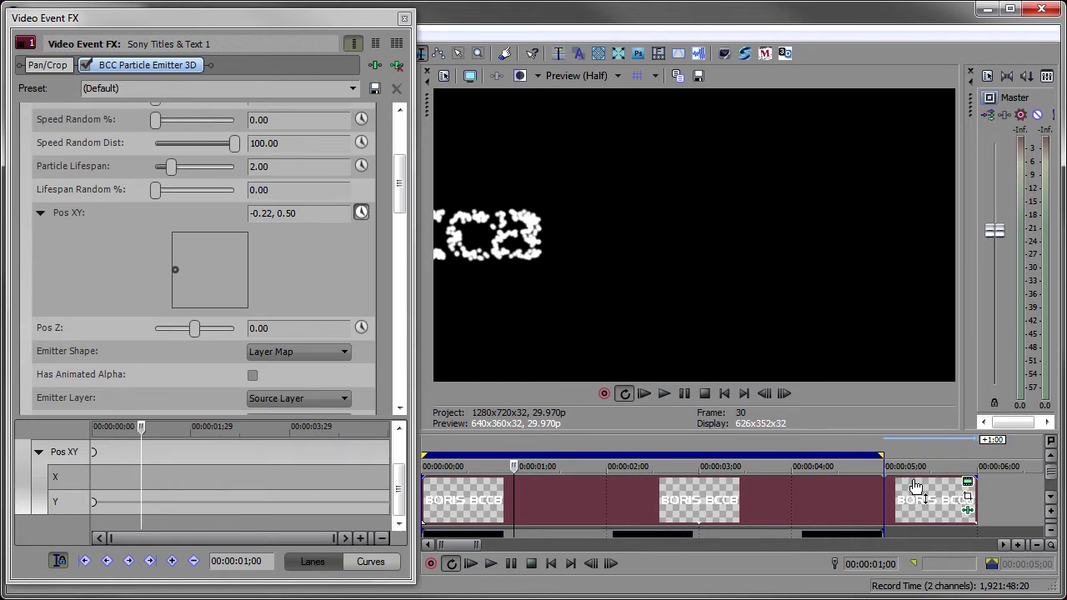
left_click(816, 501)
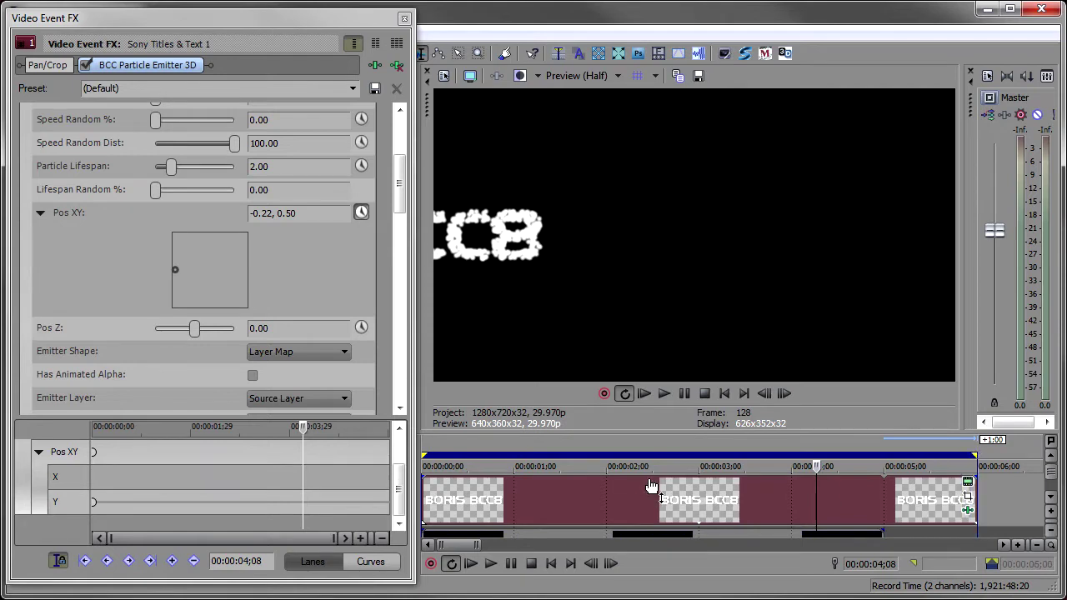
left_click(515, 500)
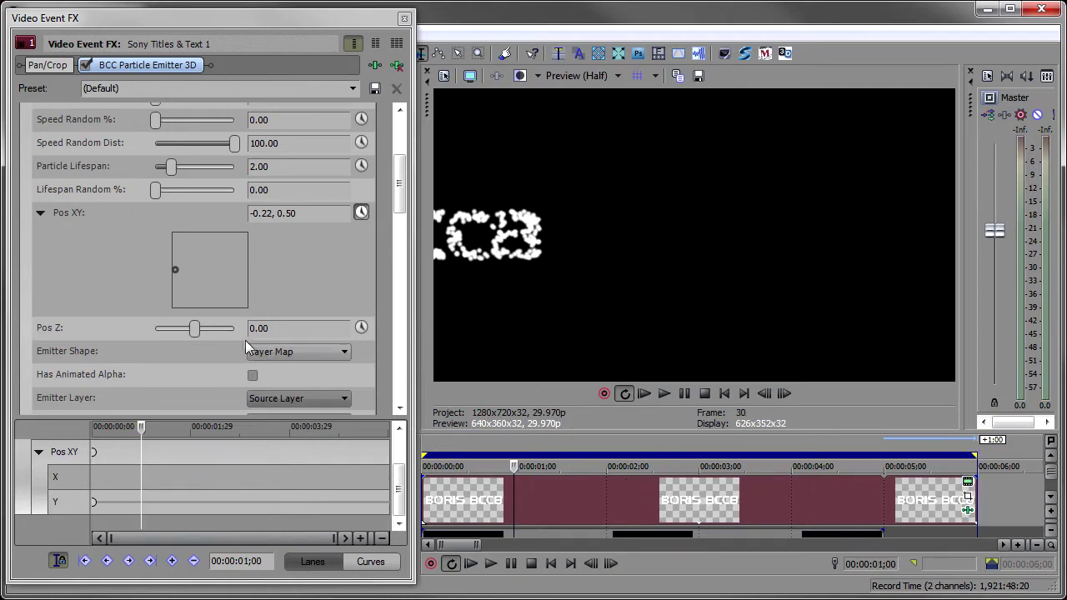
double_click(176, 272)
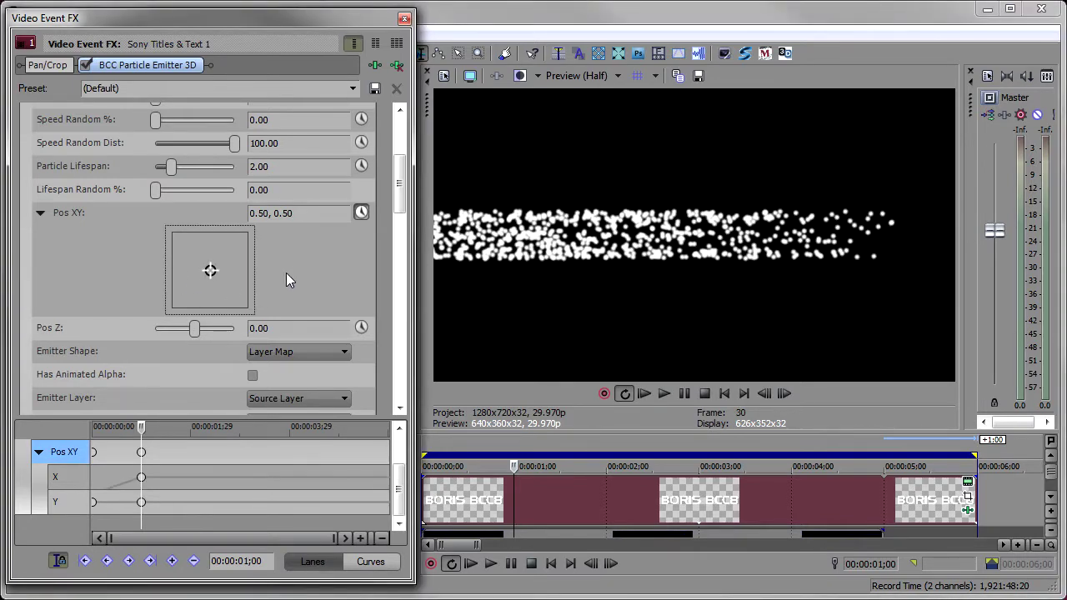
Step: Play the particle animation, try an Inertia from Emitter of 0%, and restore it to 30%
left_click(472, 565)
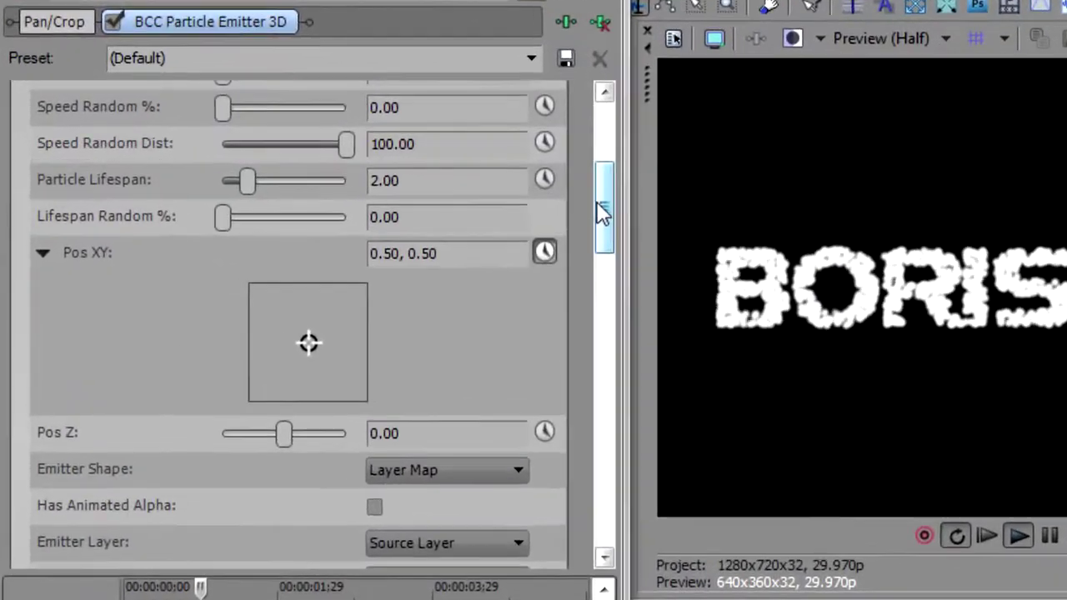
left_click_drag(597, 201, 604, 314)
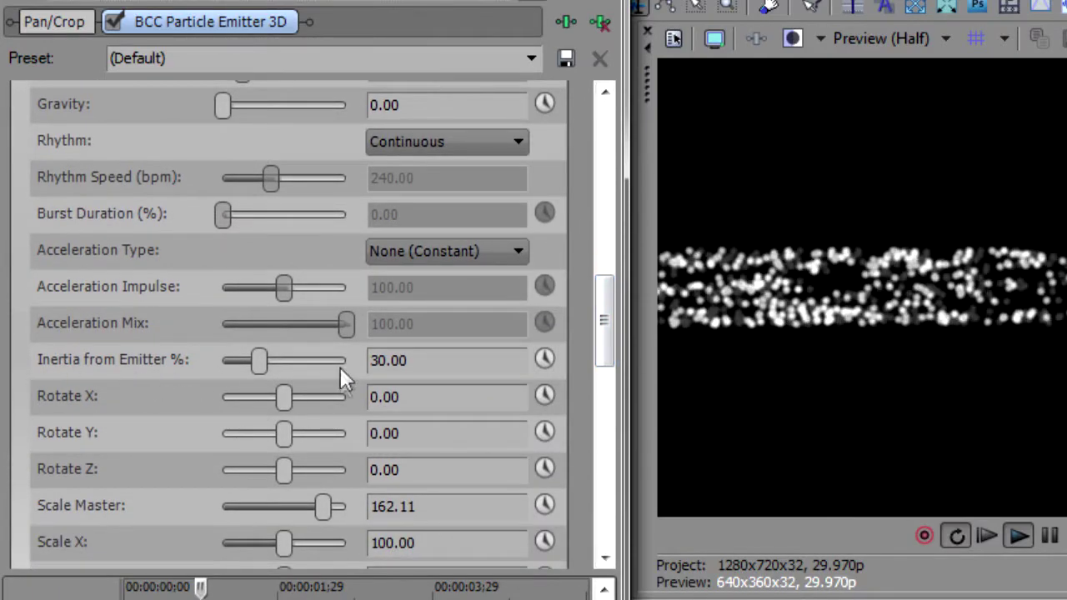
left_click_drag(260, 364, 204, 365)
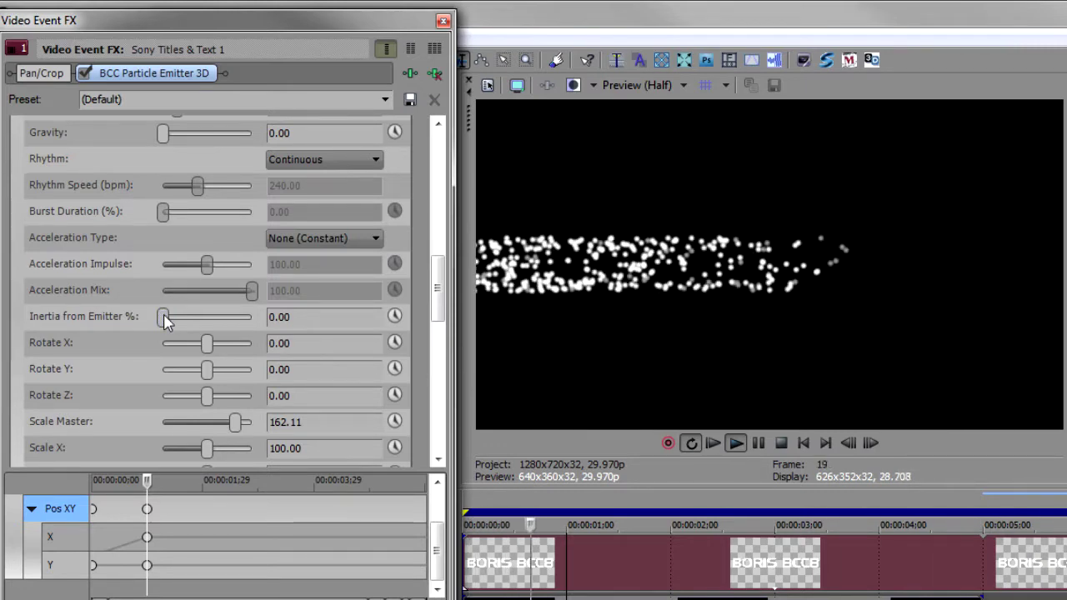
scroll(164, 321, "up", 3)
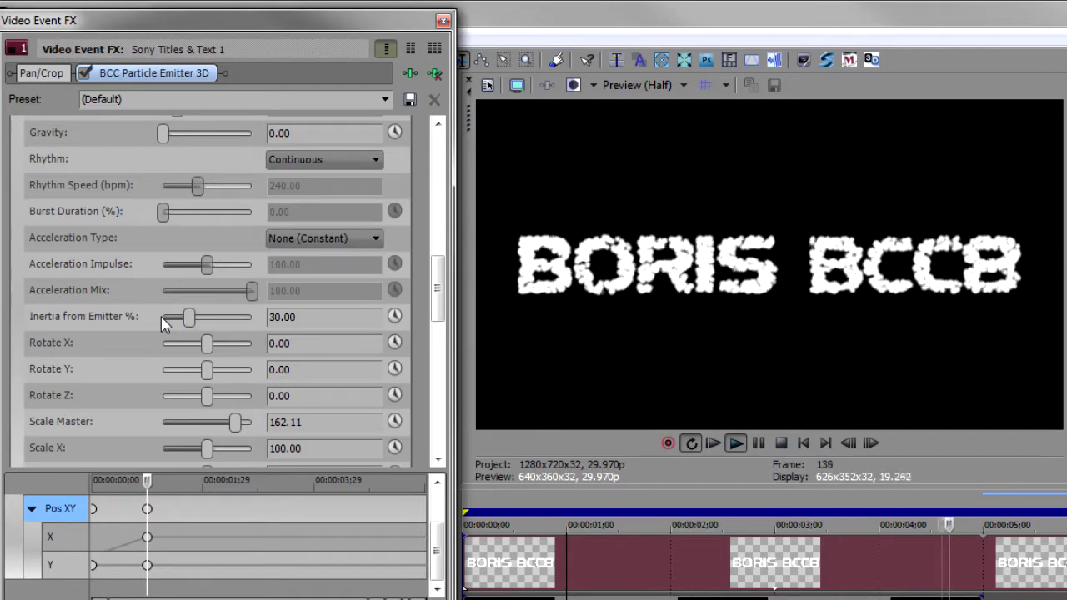
Step: Set the particles' image collection to Sparkle 4 Pointed Flare Ring, with size 51.58 and Size Random 52.63%
left_click_drag(438, 288, 439, 190)
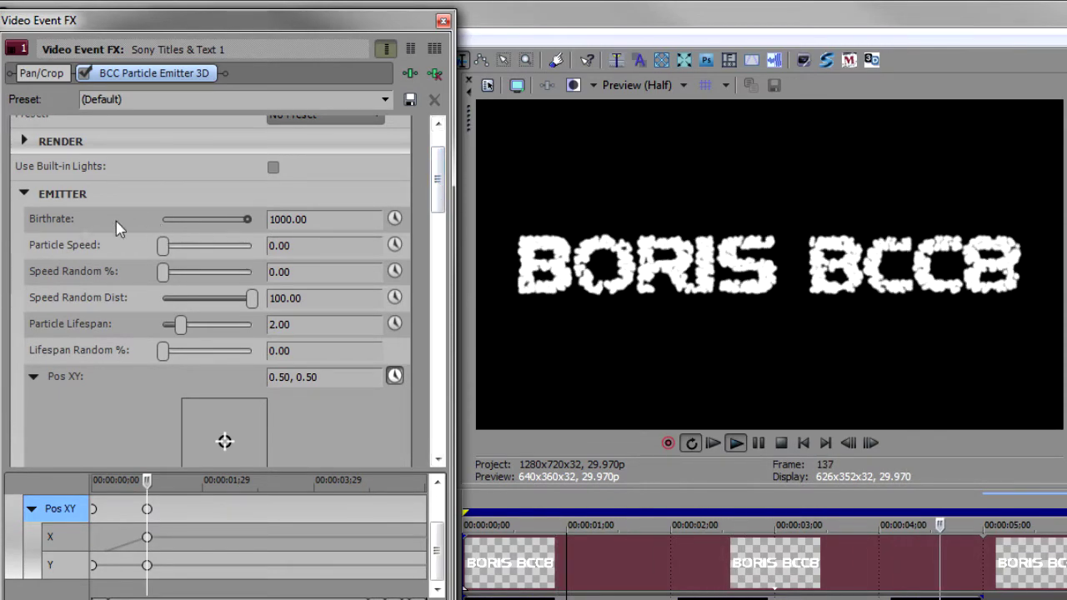
left_click(27, 194)
left_click(22, 219)
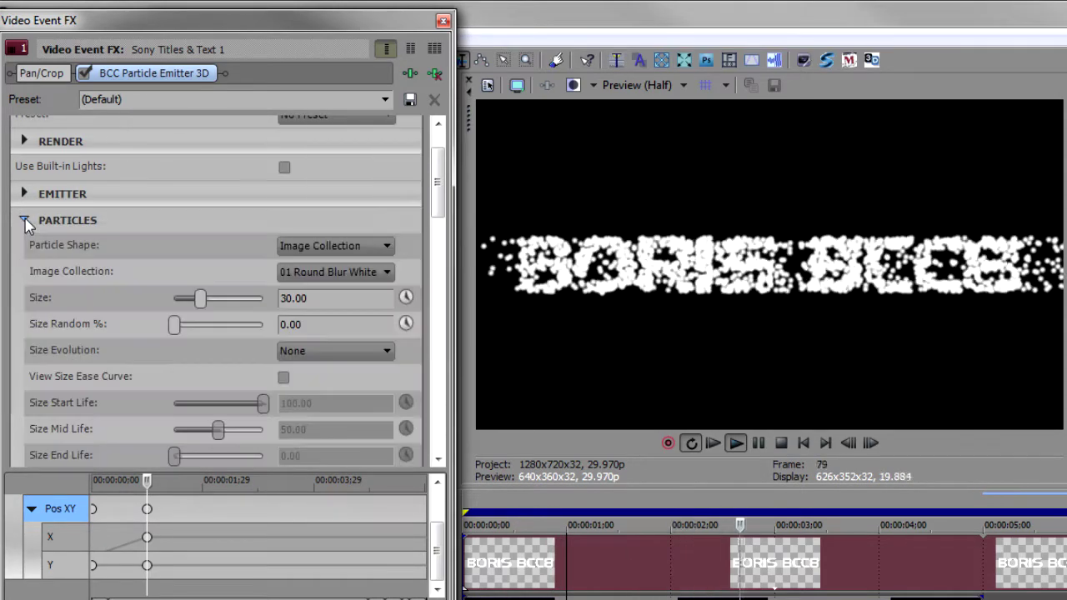
left_click(305, 272)
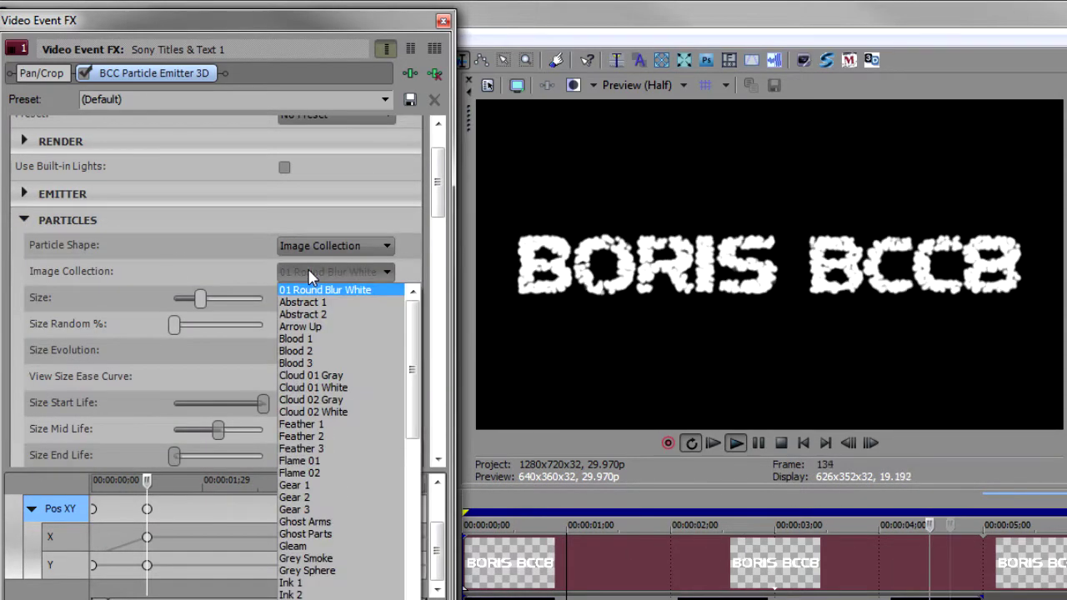
left_click_drag(414, 367, 413, 534)
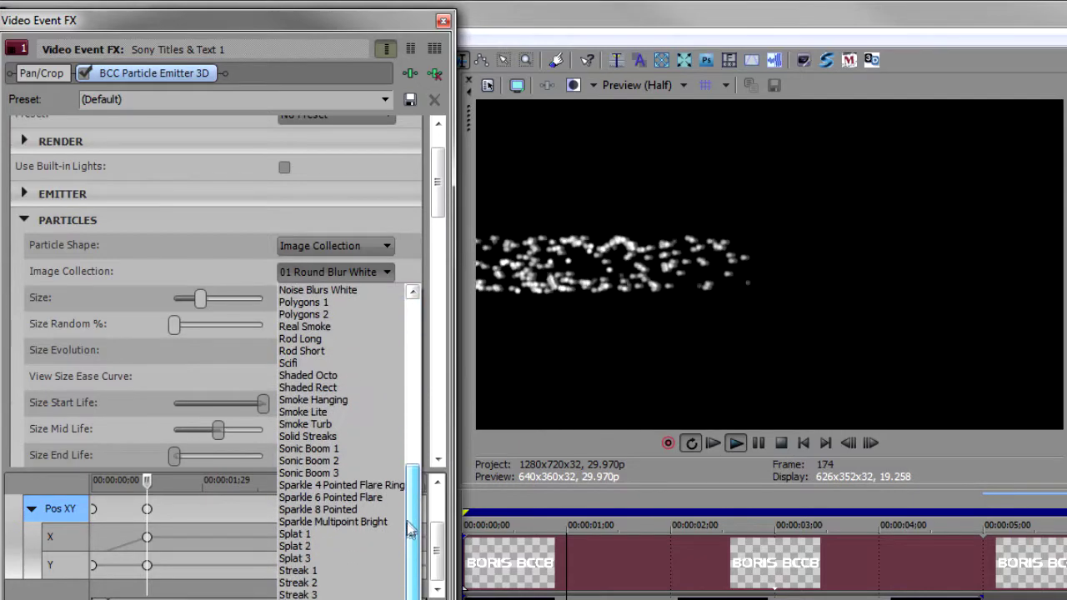
left_click(354, 485)
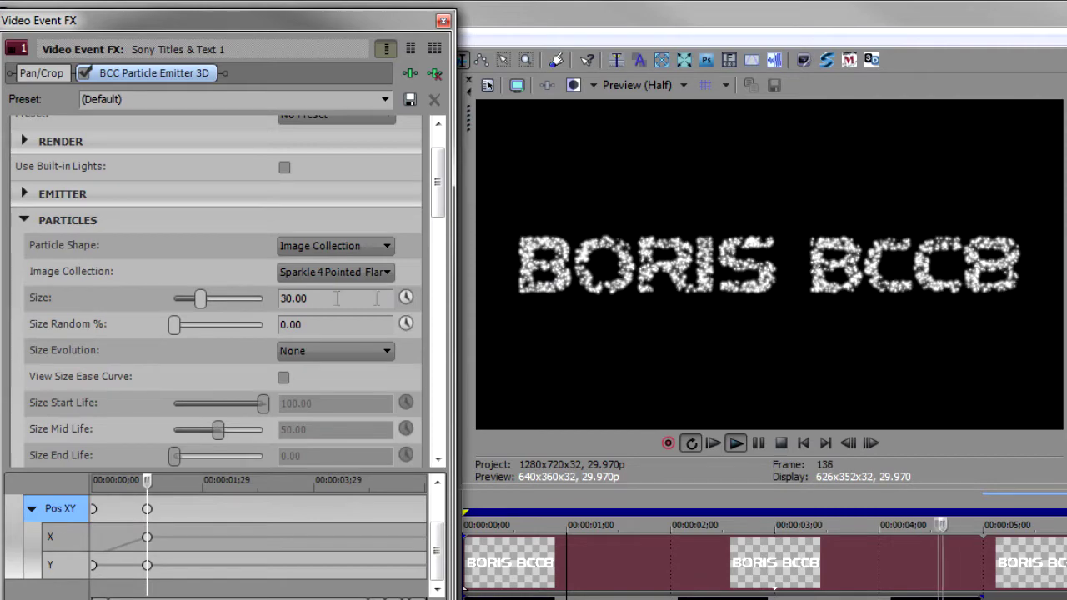
left_click_drag(204, 302, 223, 326)
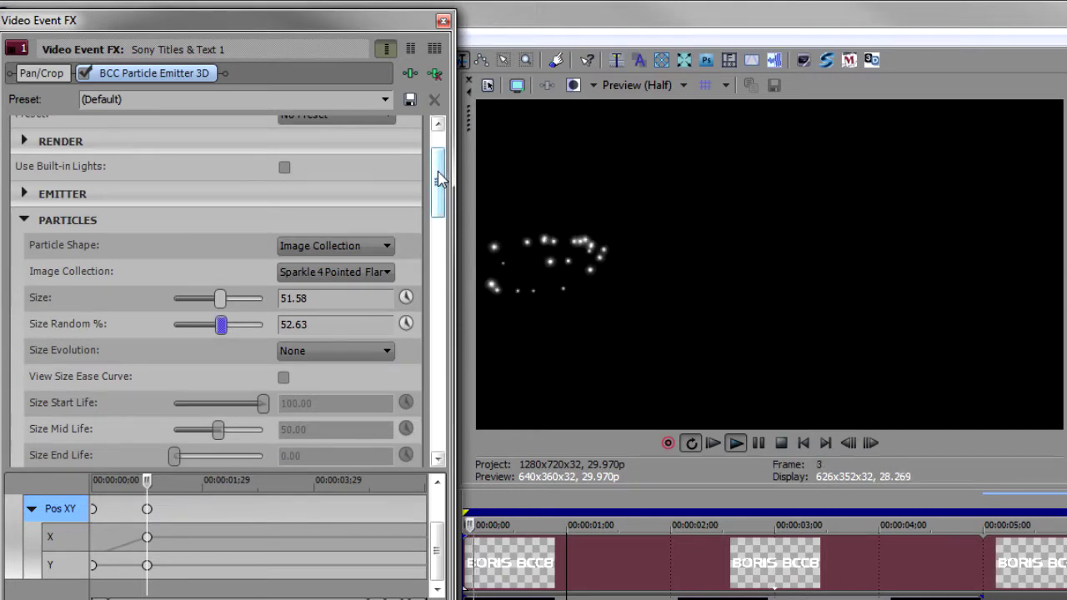
Step: Change the particle color to purple with HSV values 259, 0.76, 0.89
left_click_drag(440, 179, 440, 227)
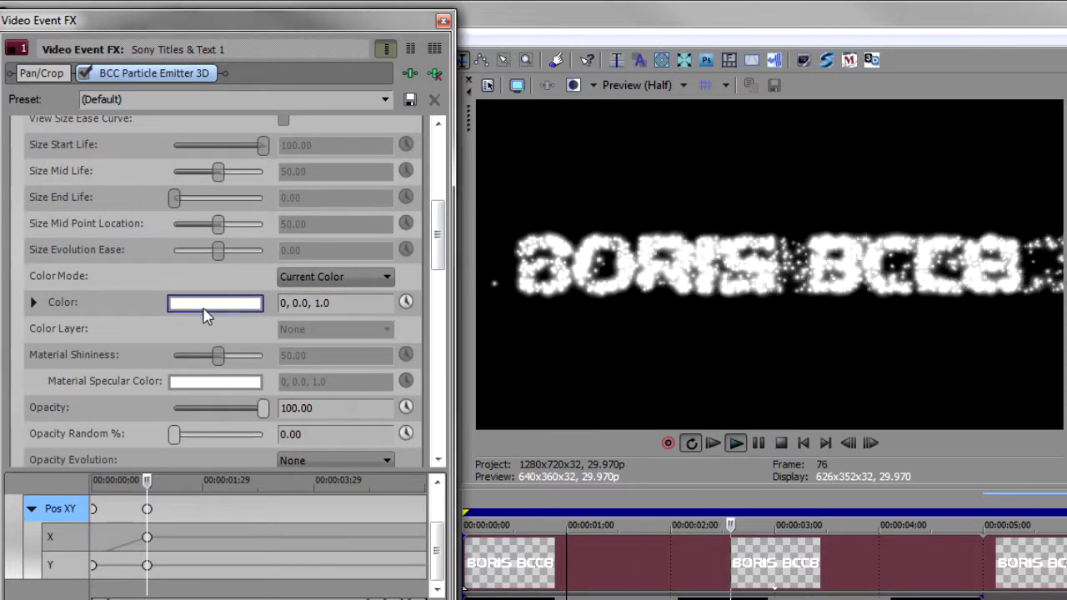
left_click(205, 309)
left_click(241, 364)
left_click(287, 400)
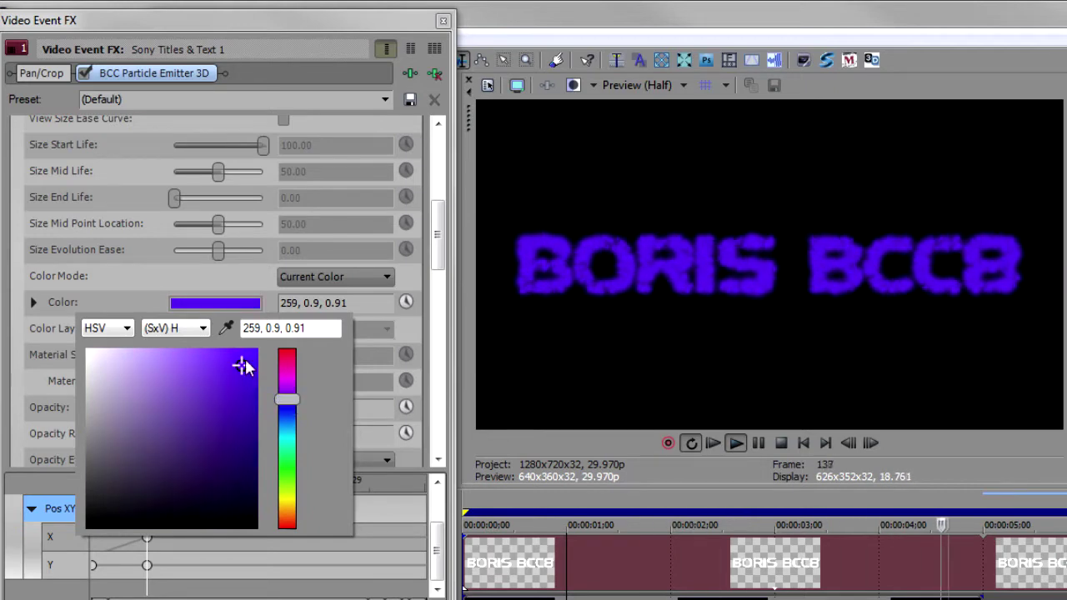
left_click(221, 367)
left_click(215, 368)
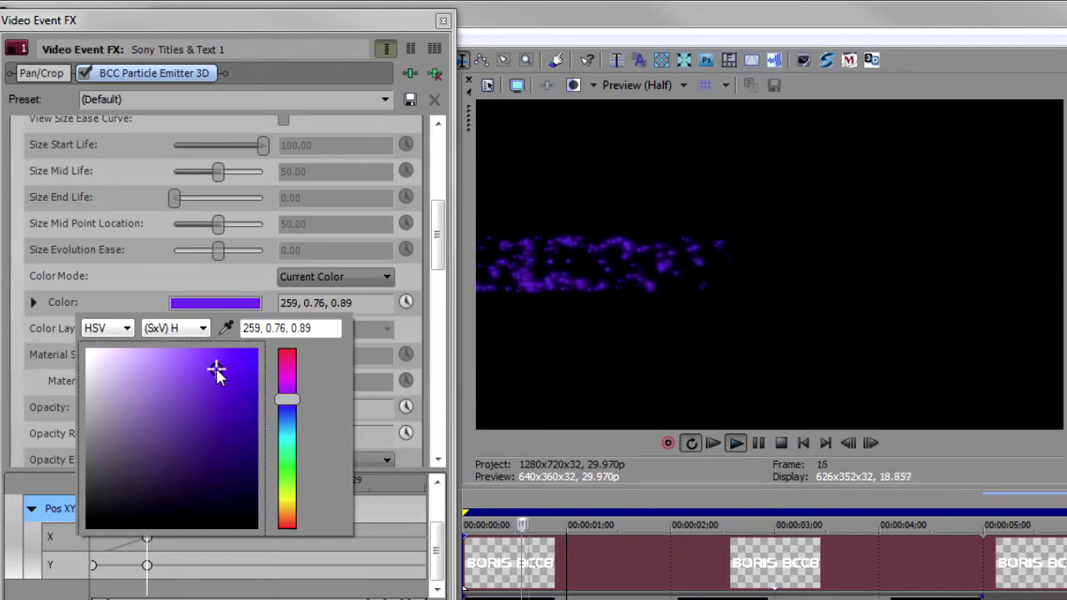
left_click(151, 304)
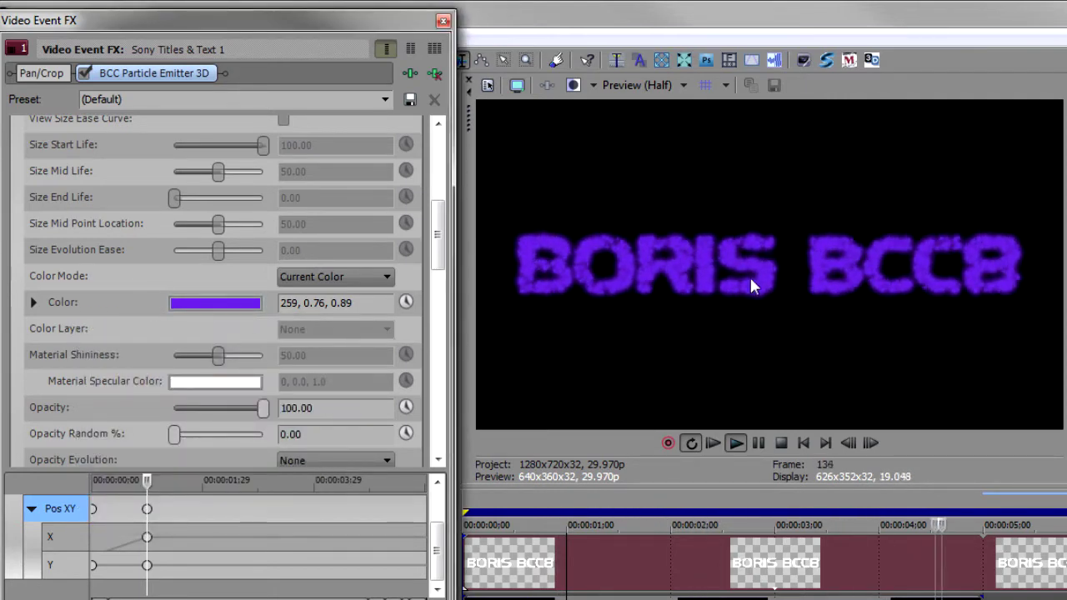
Step: Set the particles' blend mode to Add
left_click_drag(438, 235, 433, 292)
left_click(305, 409)
left_click(306, 432)
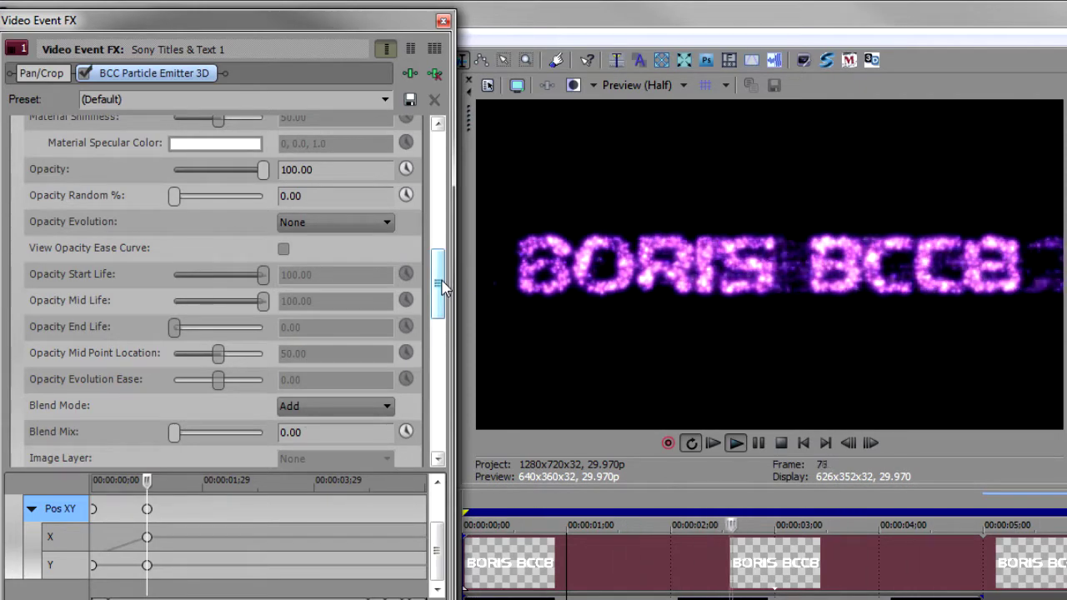
Step: Expand the Fractal Field settings and set Movement Noise to 2000
left_click_drag(438, 287, 432, 372)
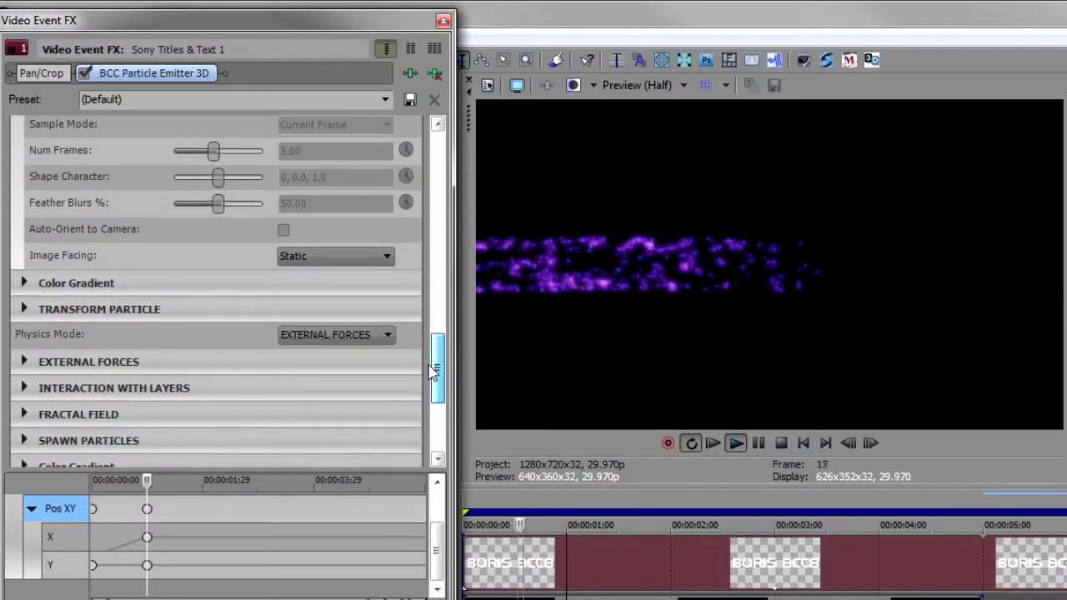
left_click(23, 414)
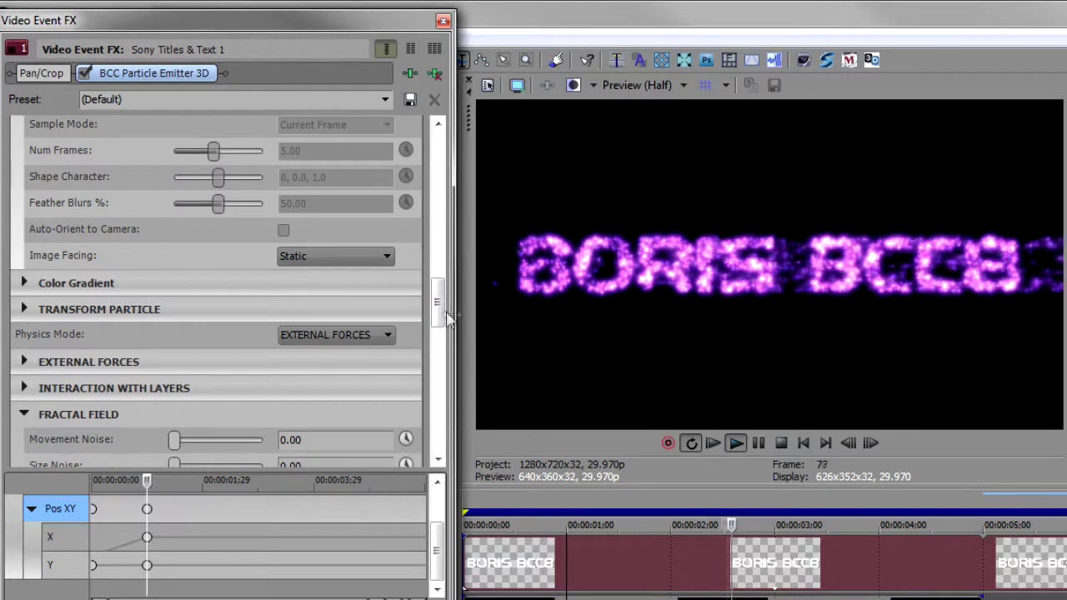
scroll(448, 317, "down", 5)
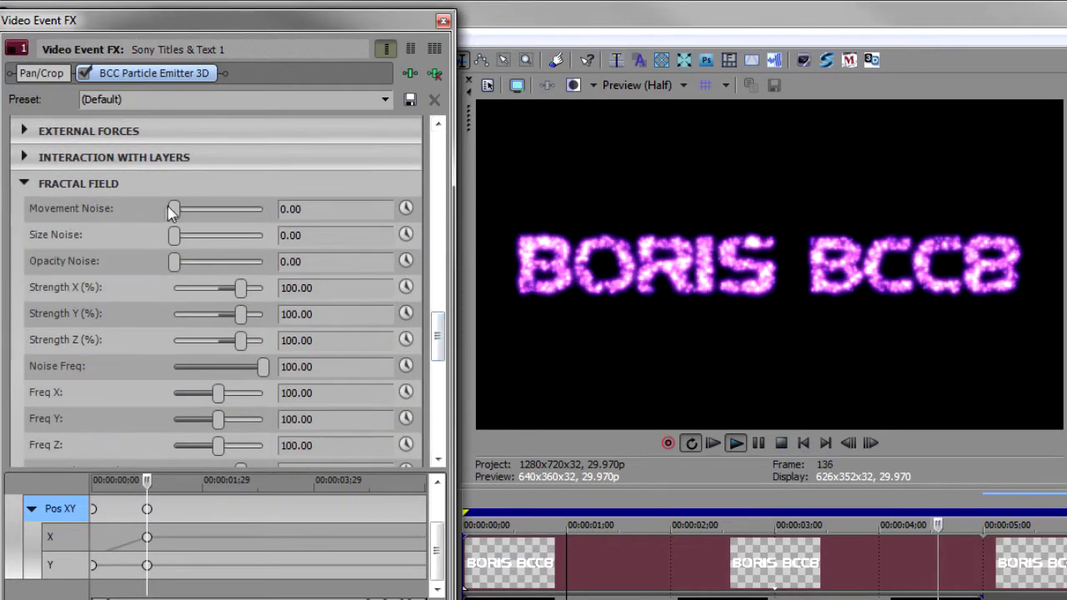
left_click_drag(171, 209, 287, 212)
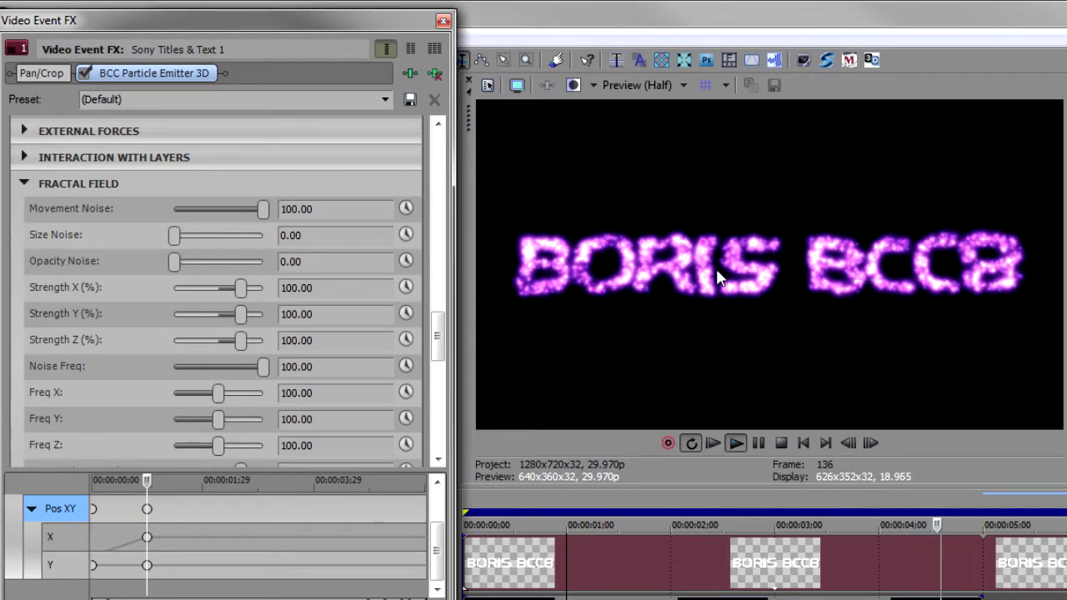
left_click(264, 209)
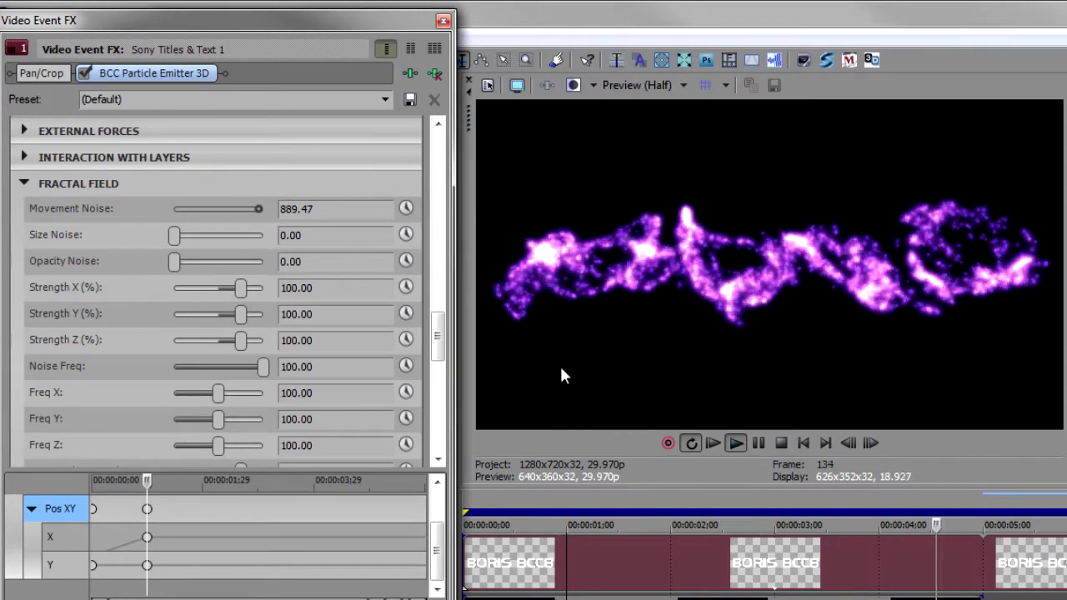
left_click(331, 208)
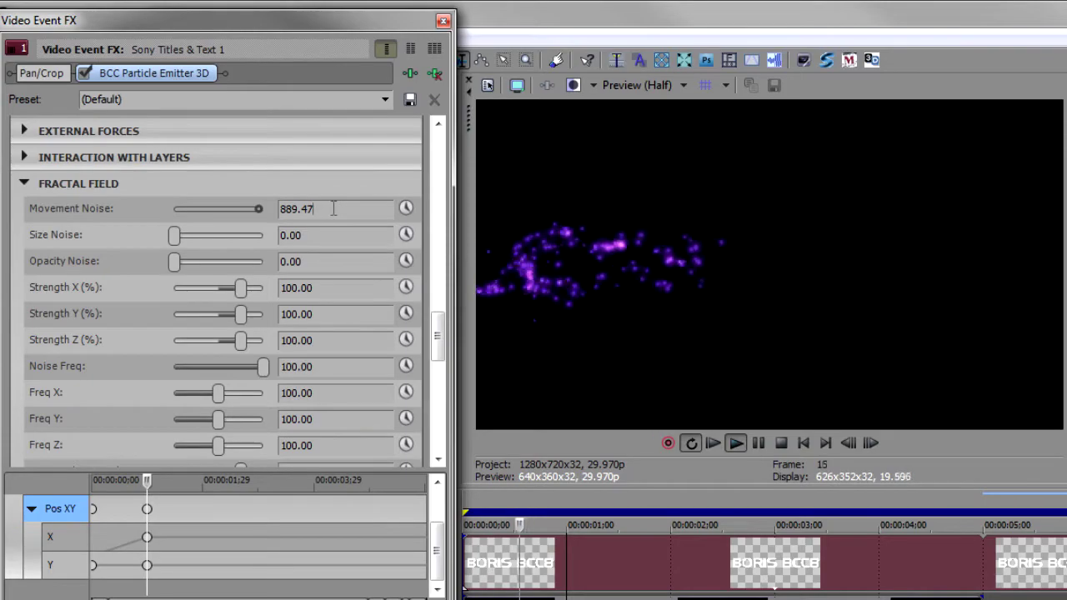
double_click(331, 208)
type("2000")
key("Return")
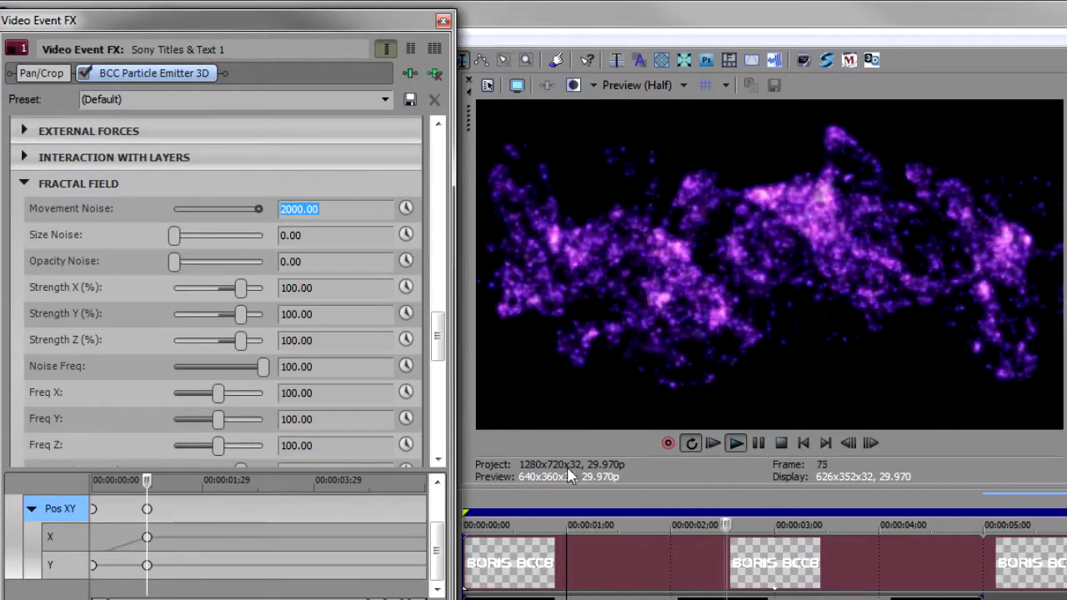
Step: Stop playback, return to the start of the title and enable keyframe animation for Movement Noise
key("space")
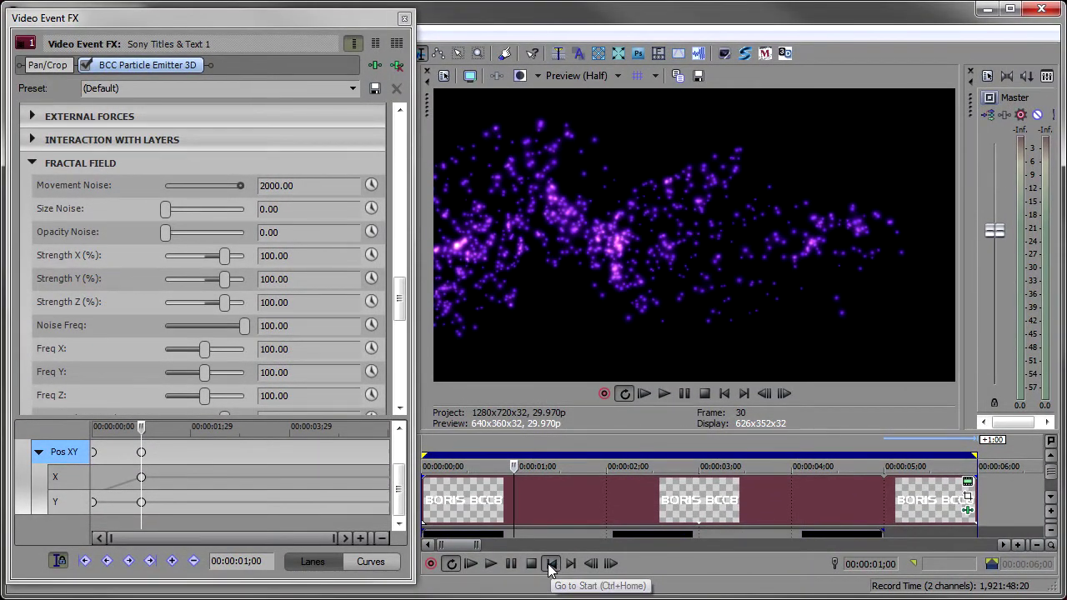
left_click(550, 564)
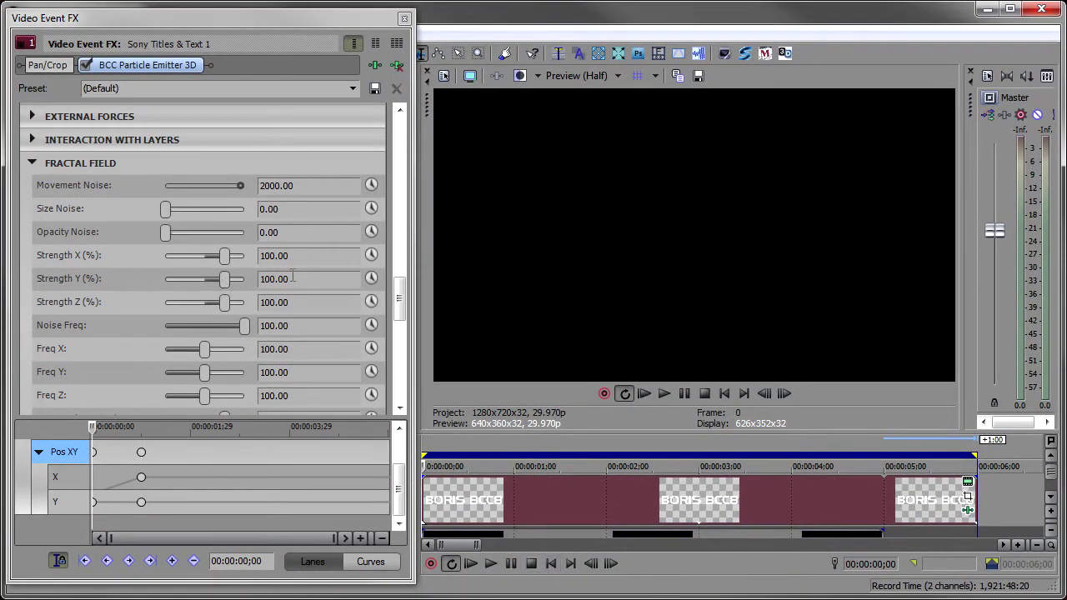
left_click(173, 561)
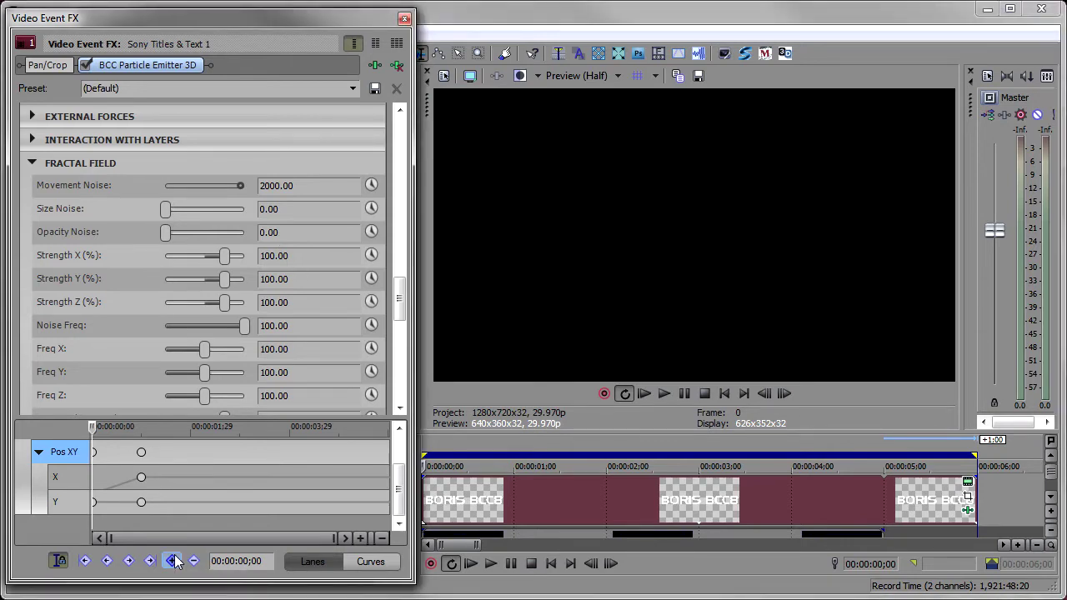
mouse_move(401, 473)
left_mouse_down()
mouse_move(401, 457)
mouse_move(401, 490)
left_mouse_up()
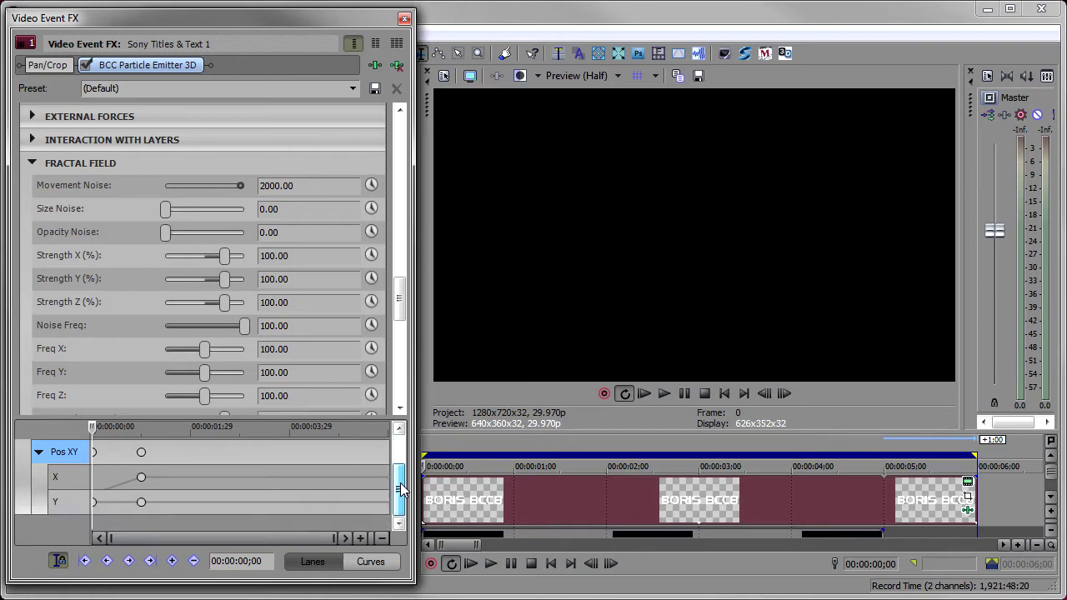
left_click(371, 186)
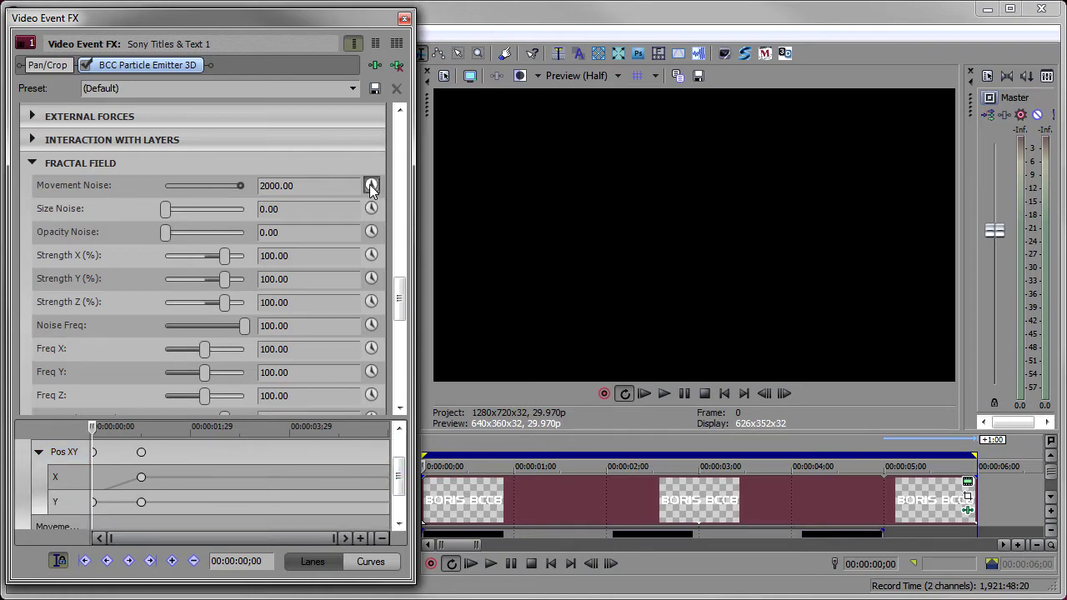
left_click_drag(399, 481, 400, 500)
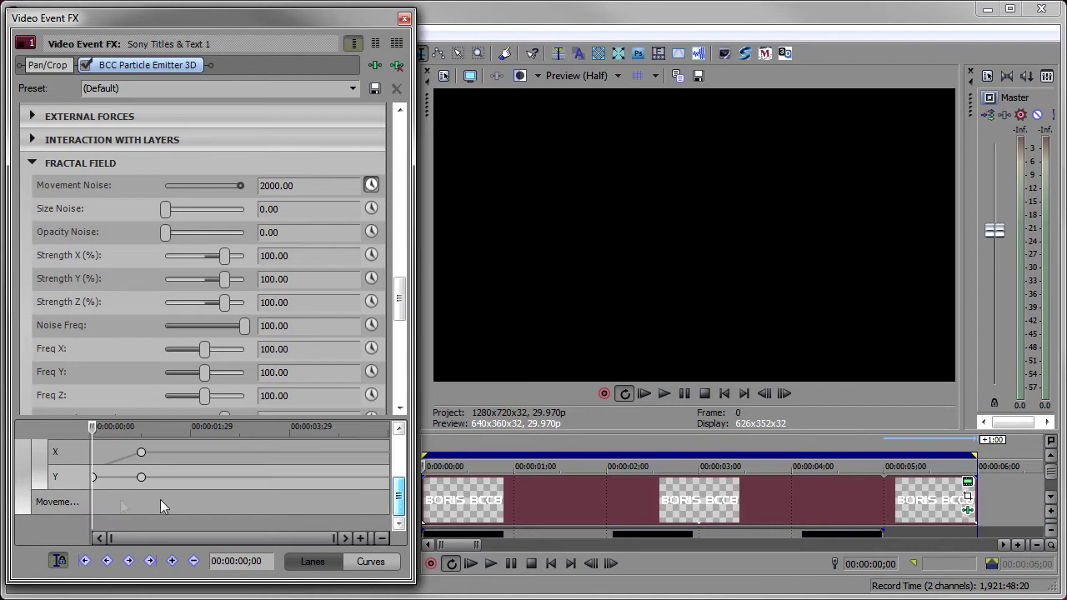
left_click(57, 510)
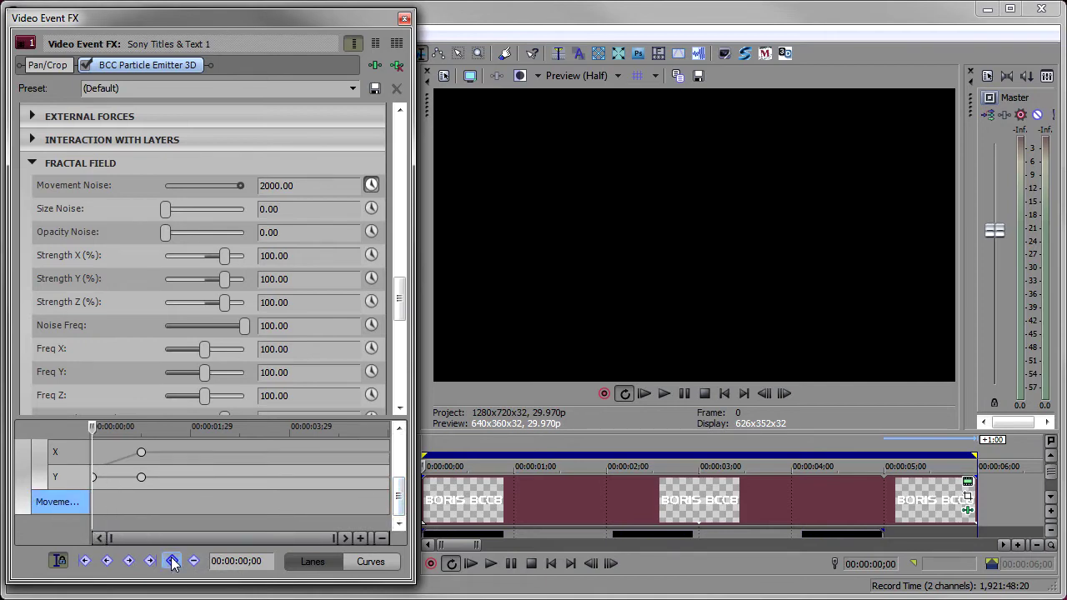
Step: Move the playhead to 2 seconds and add a Movement Noise keyframe of 0
left_click(513, 490)
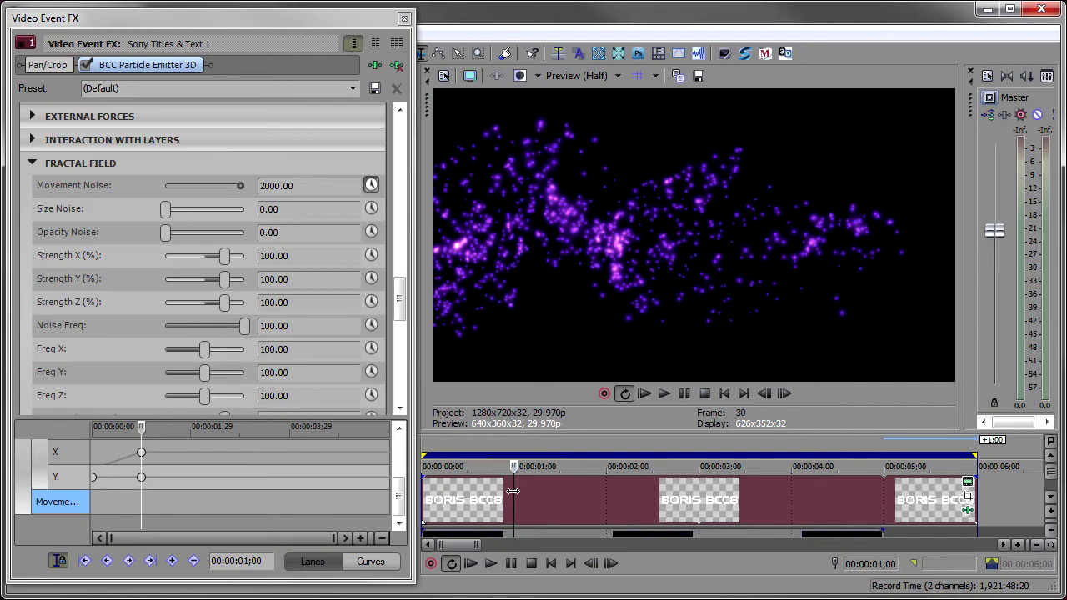
left_click(171, 563)
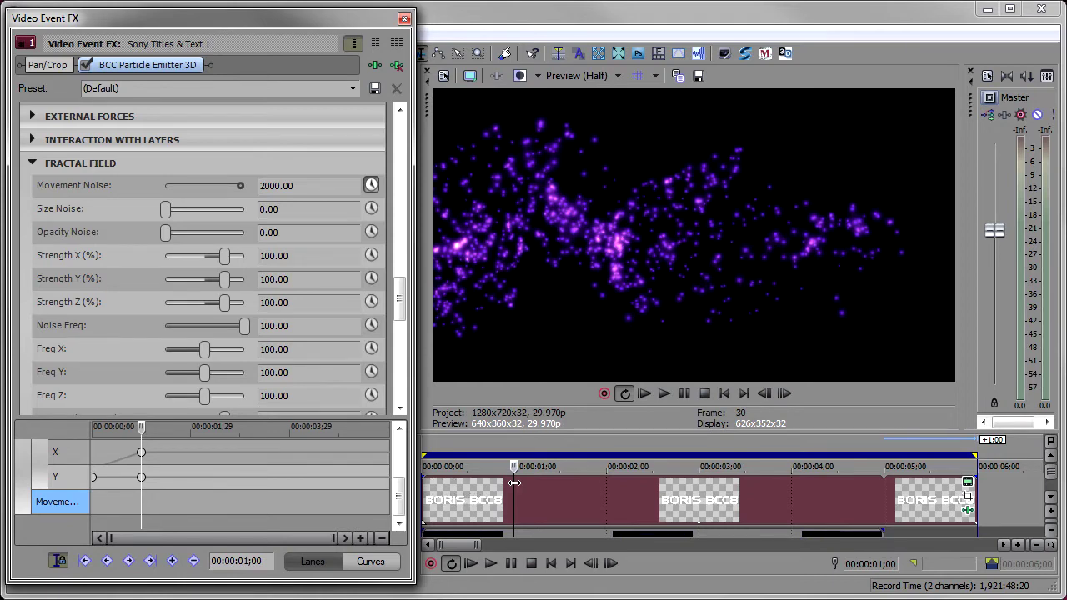
left_click(561, 491)
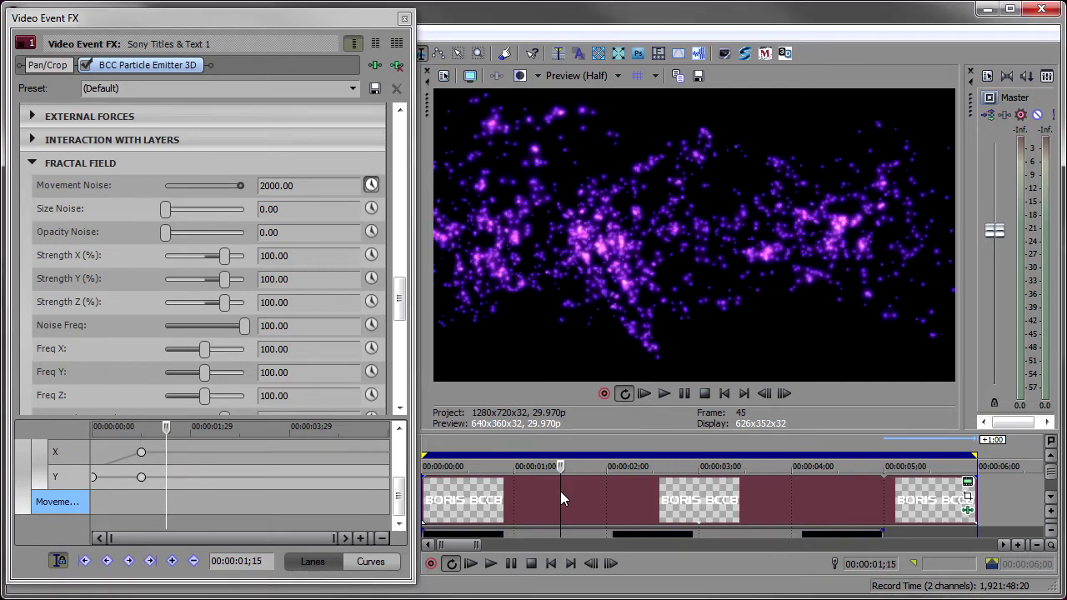
left_click(606, 491)
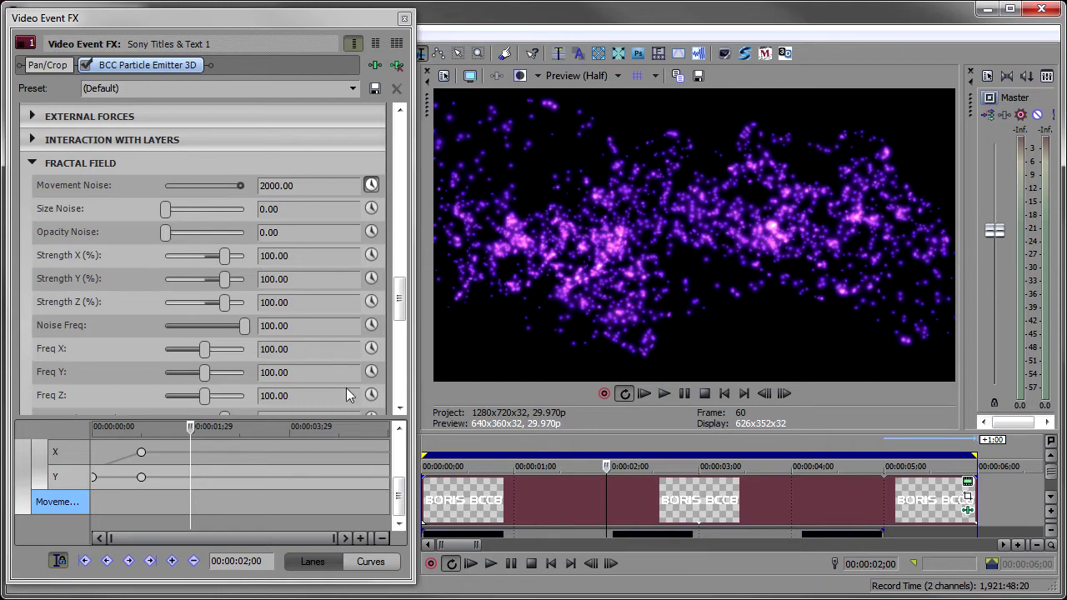
left_click(239, 185)
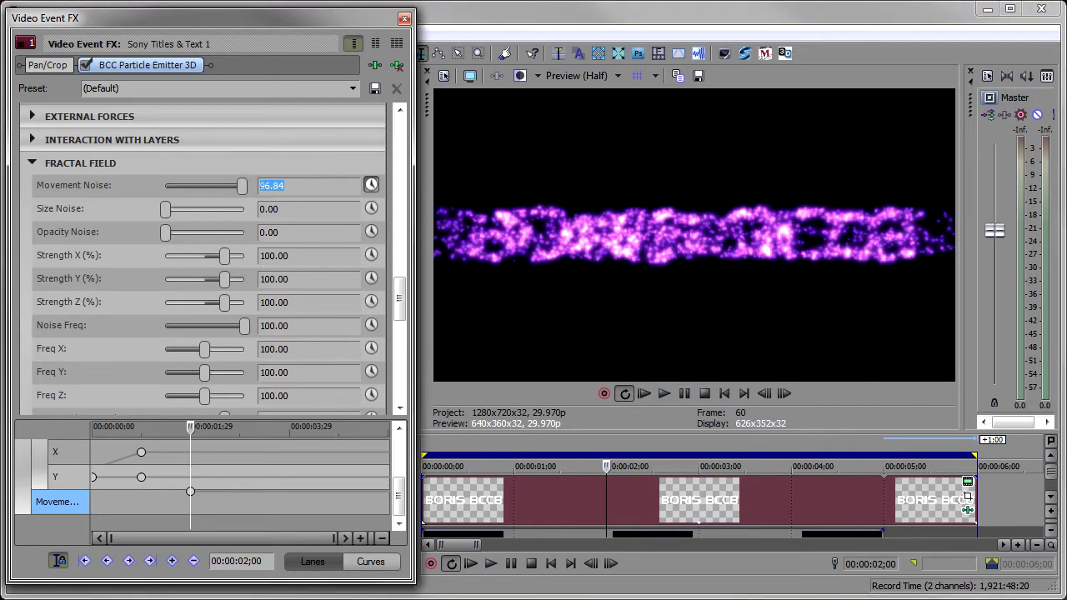
type("0")
key("Return")
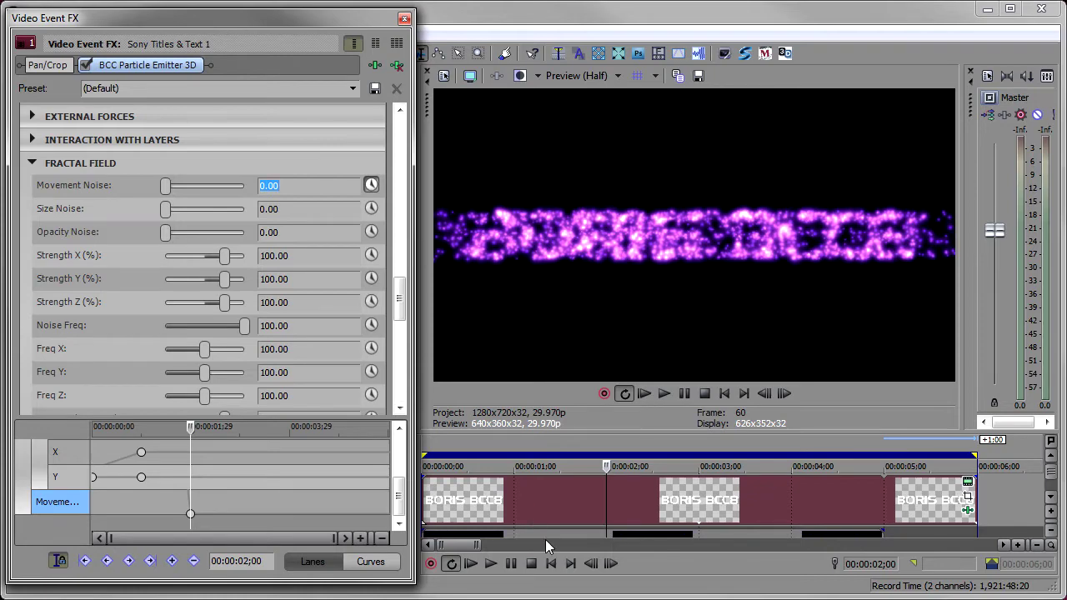
Step: Preview the Movement Noise animation from the start, stop playback and collapse the Fractal Field settings
left_click(470, 565)
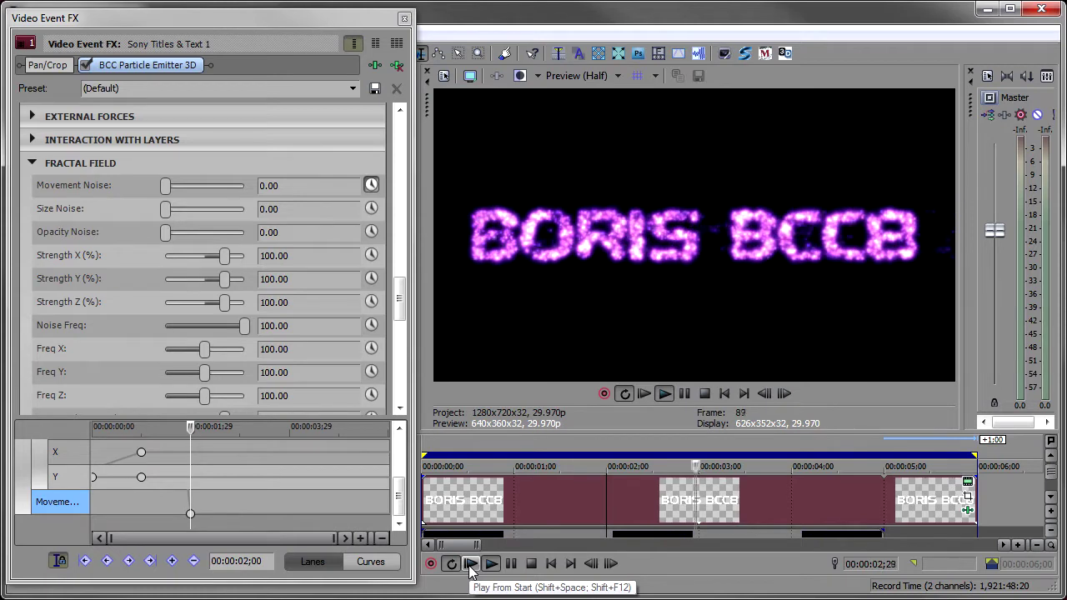
key("space")
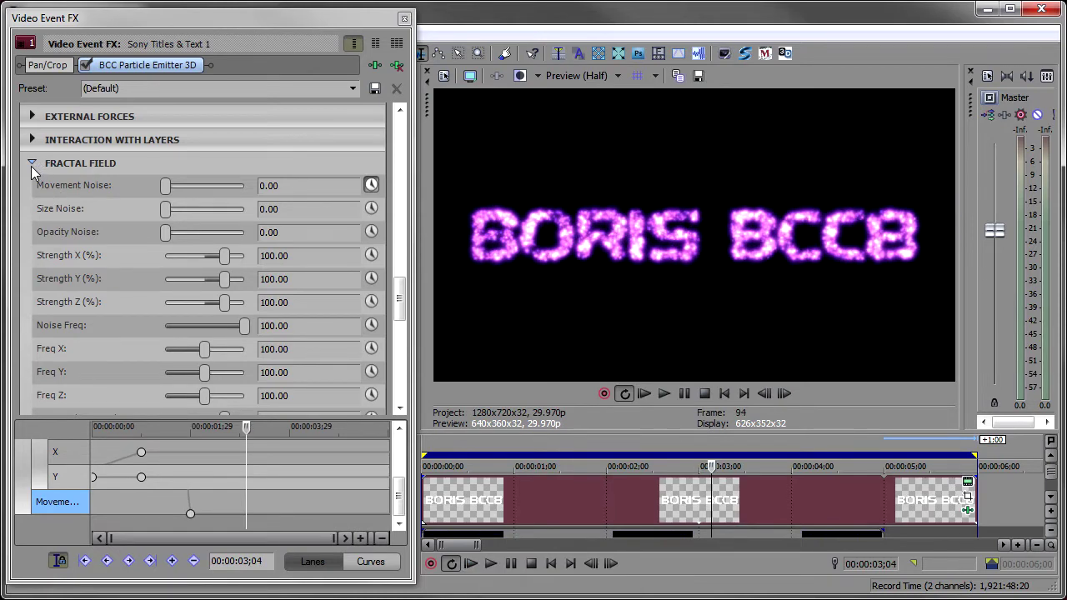
left_click(30, 164)
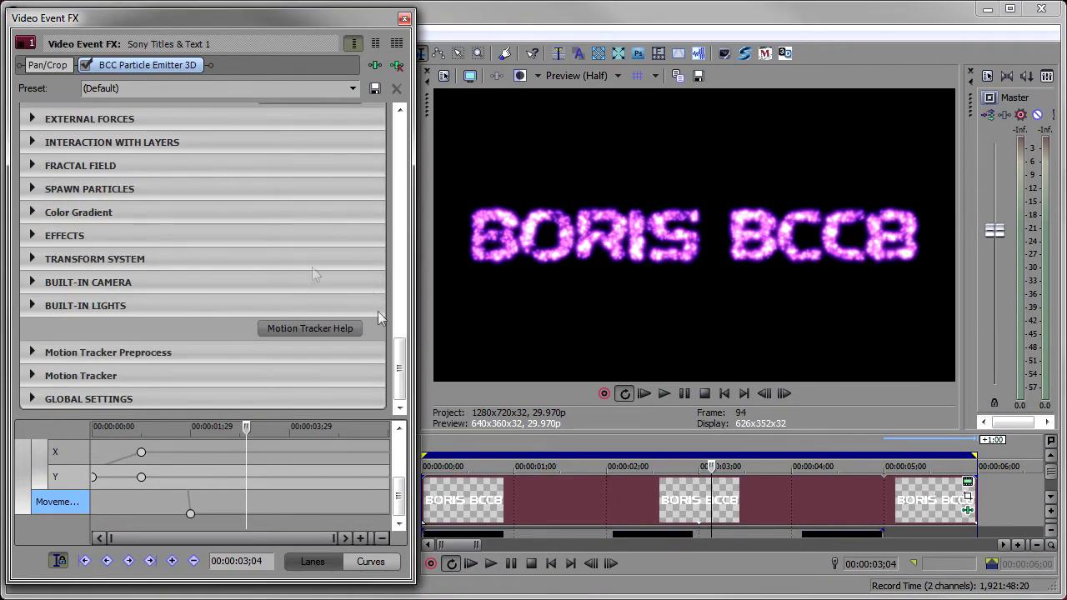
Step: Shift the particle color toward blue, setting it to HSV 252, 0.76, 0.89
left_click_drag(399, 371, 403, 234)
left_click(189, 154)
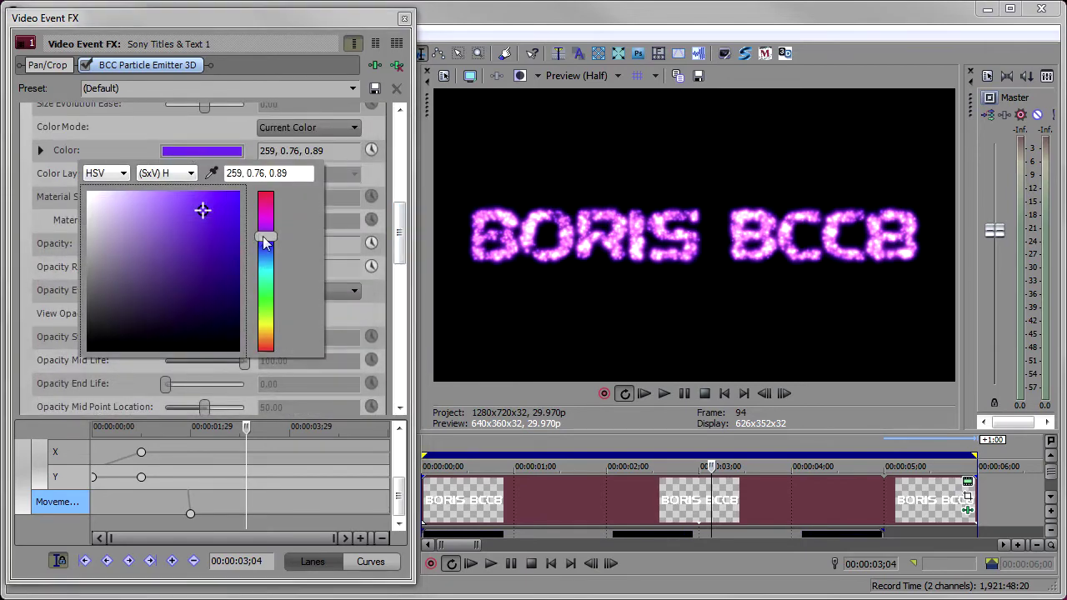
left_click_drag(266, 240, 266, 245)
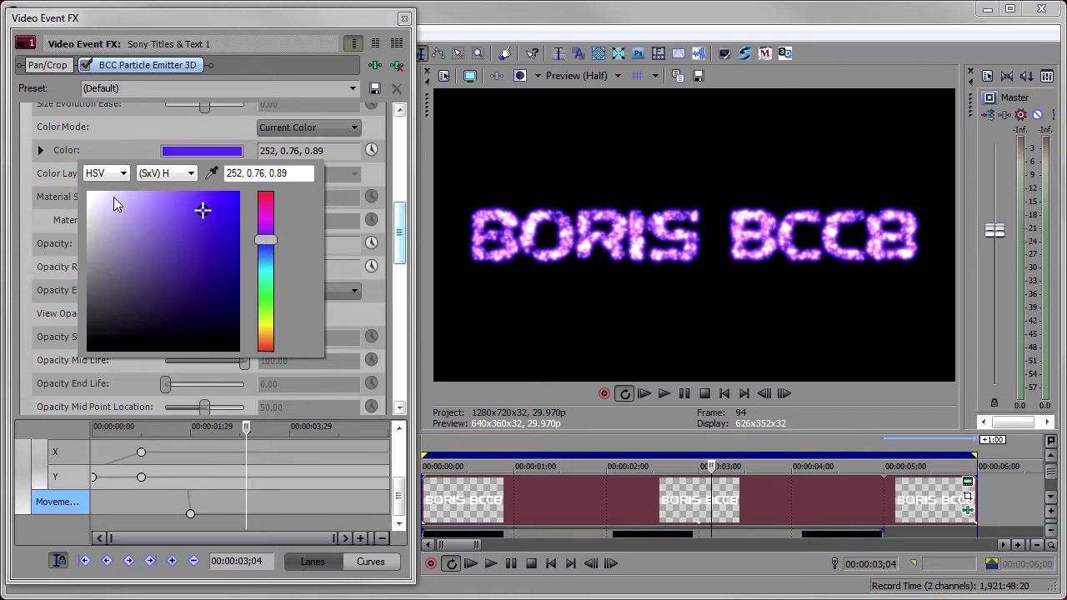
left_click(42, 152)
Step: Play the title to check the recolored particles, and stop playback
left_click_drag(399, 225, 397, 164)
left_click(489, 567)
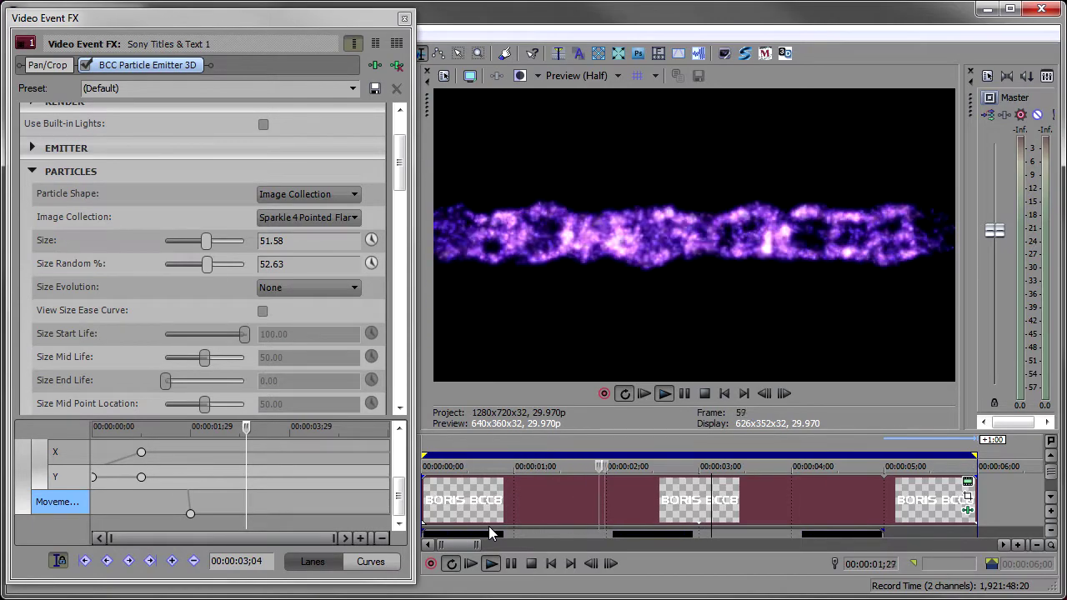
left_click(530, 565)
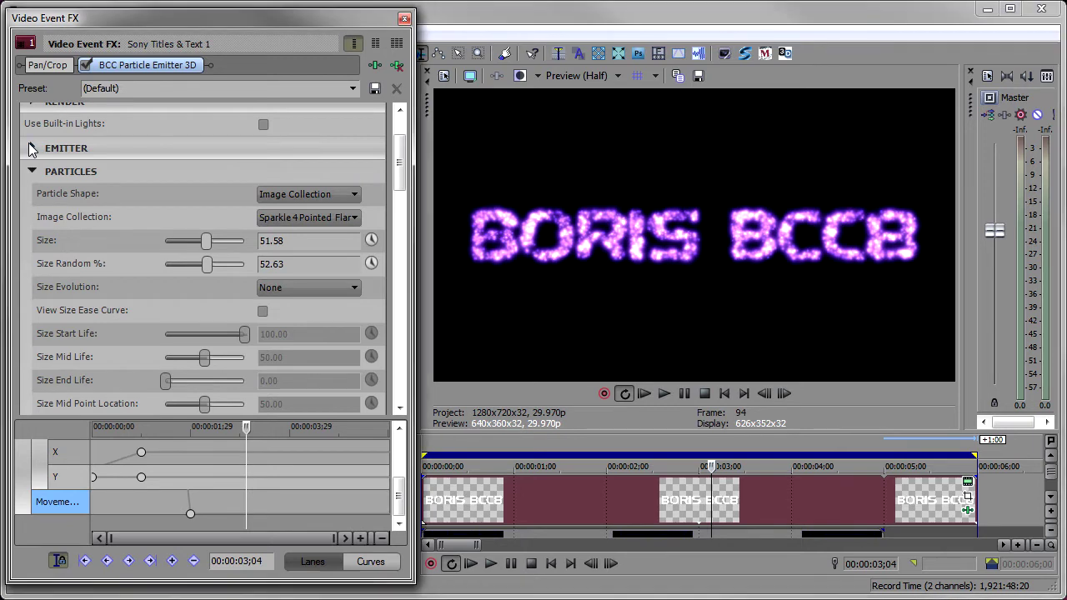
Step: Expand the Emitter settings and enable keyframe animation for Particle Speed
left_click(31, 147)
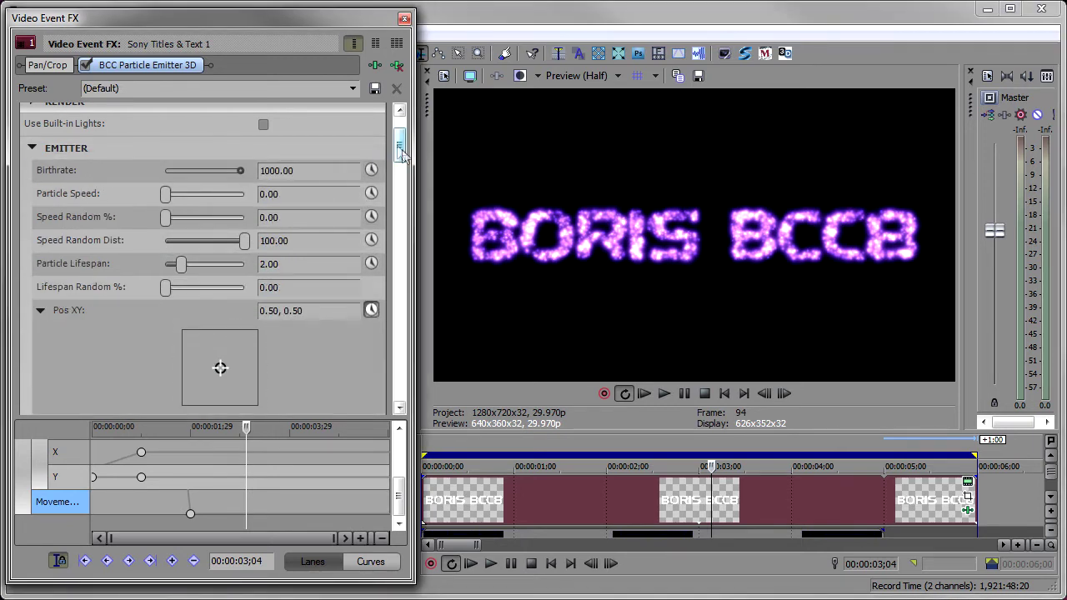
left_click(795, 488)
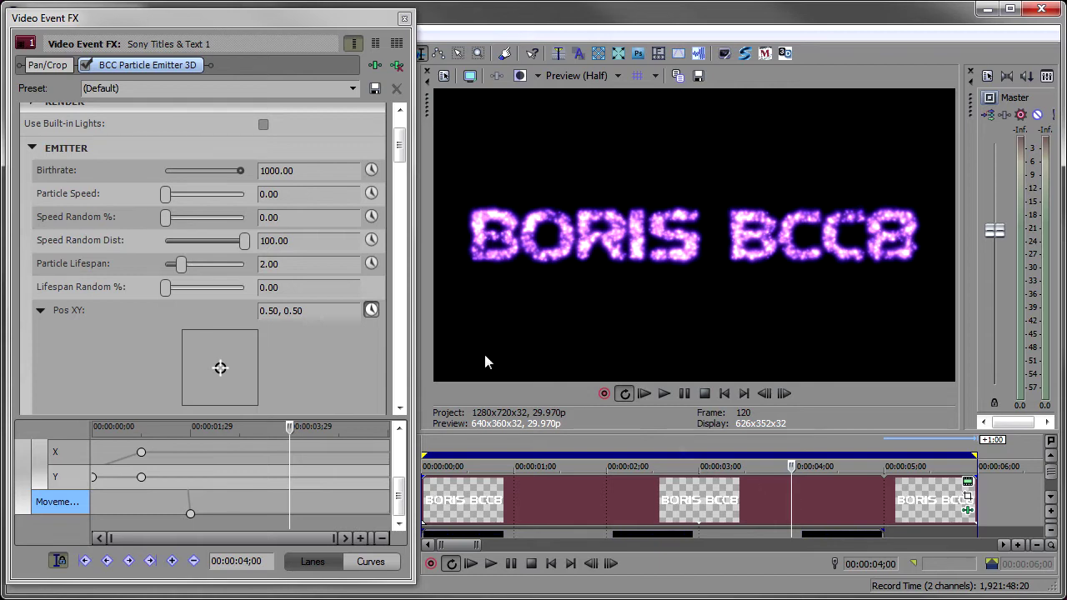
left_click(370, 195)
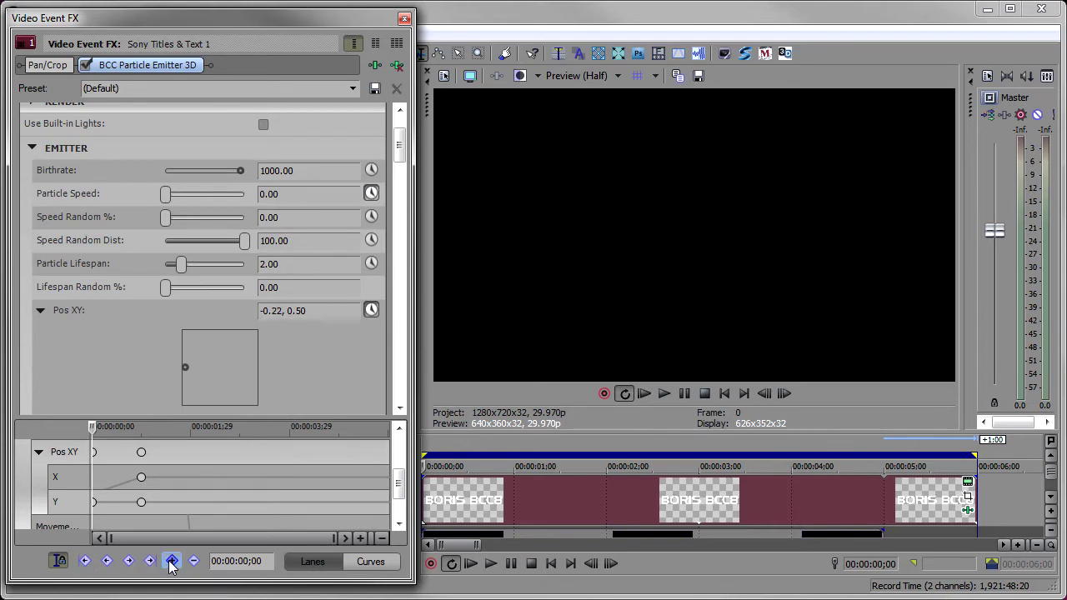
Step: Add a Particle Speed keyframe at 00:00:03;27 that holds the speed at 0
left_click_drag(395, 487, 402, 451)
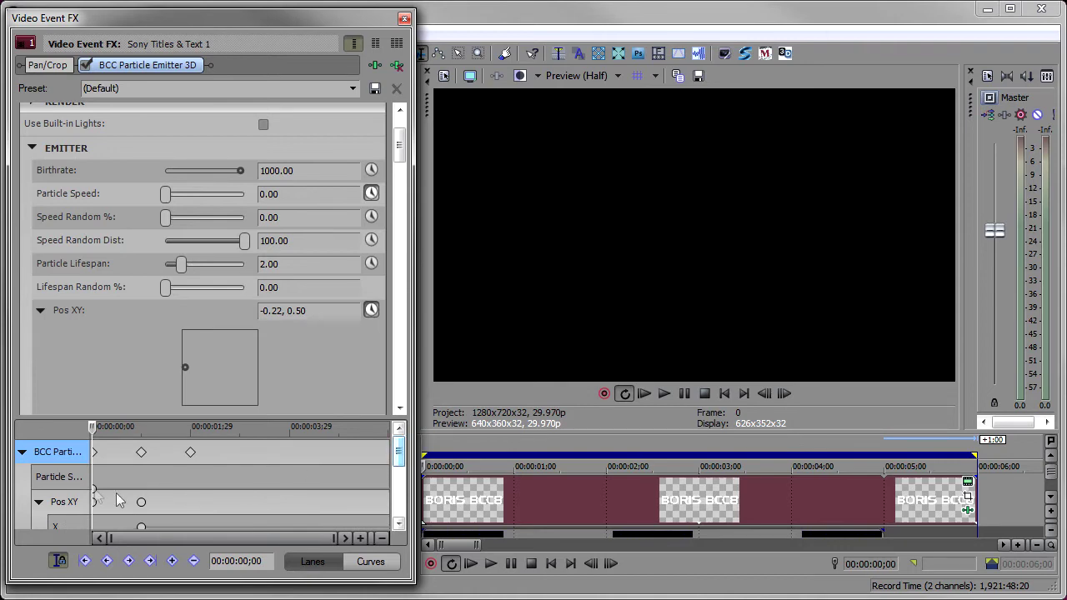
left_click(56, 481)
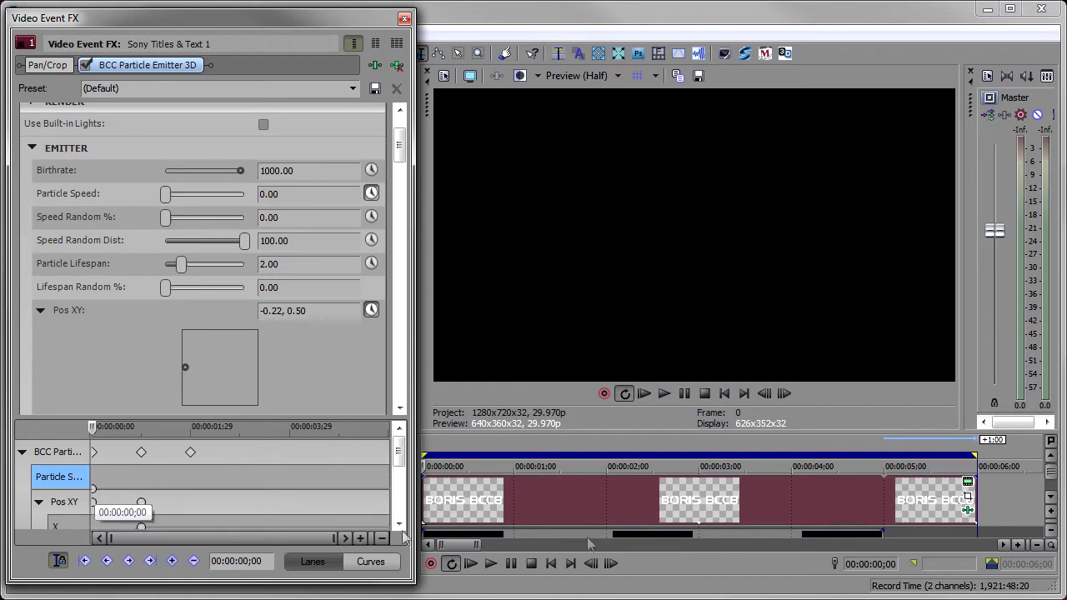
left_click(782, 495)
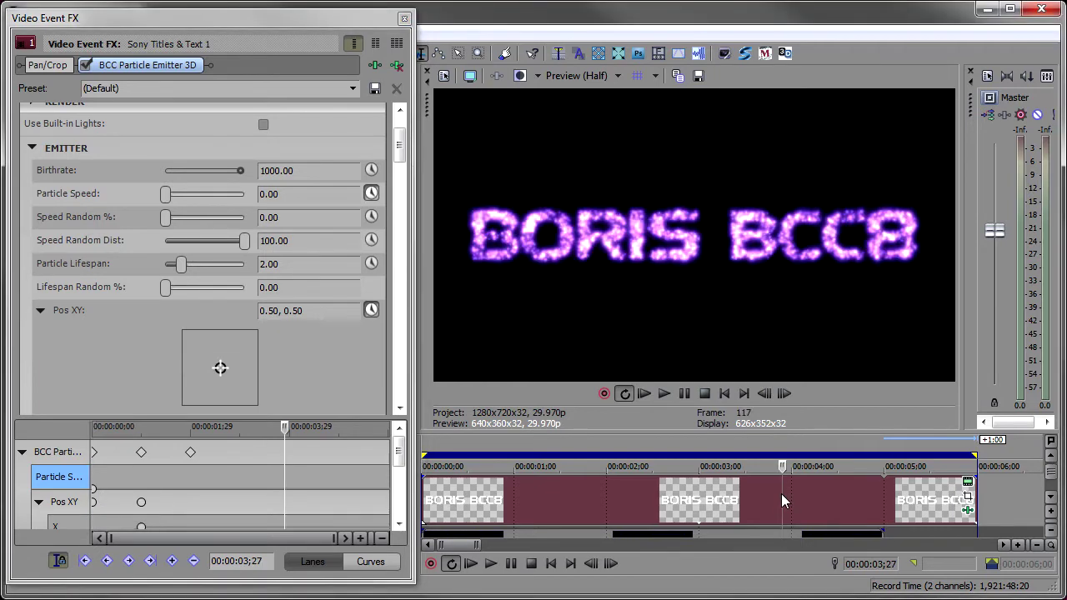
left_click(172, 562)
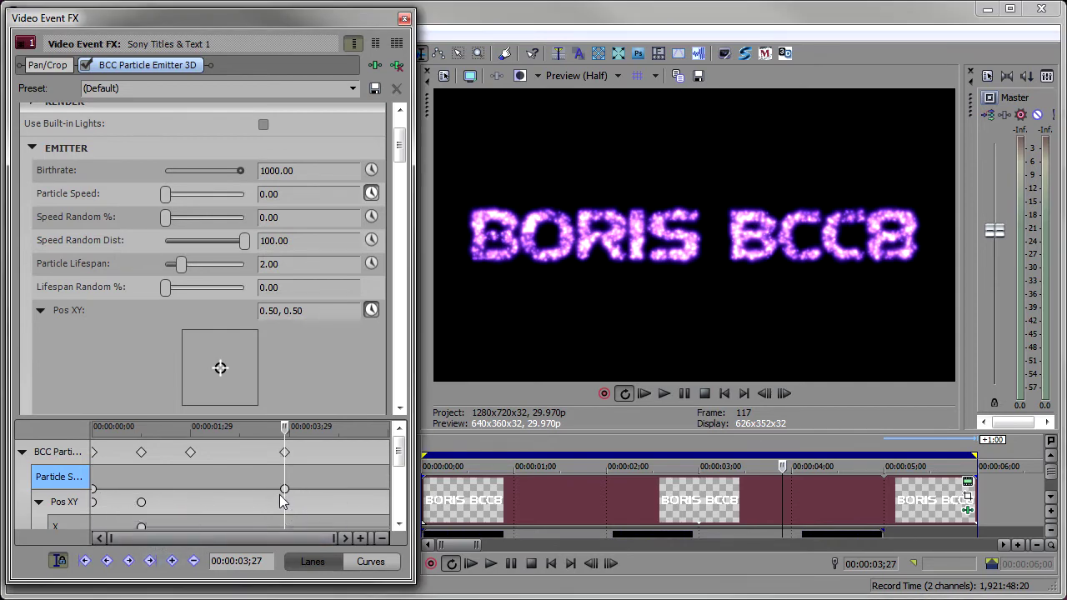
Step: Set Particle Speed to 366.32 at 00:00:04;05 and preview the title from the start
left_click(806, 490)
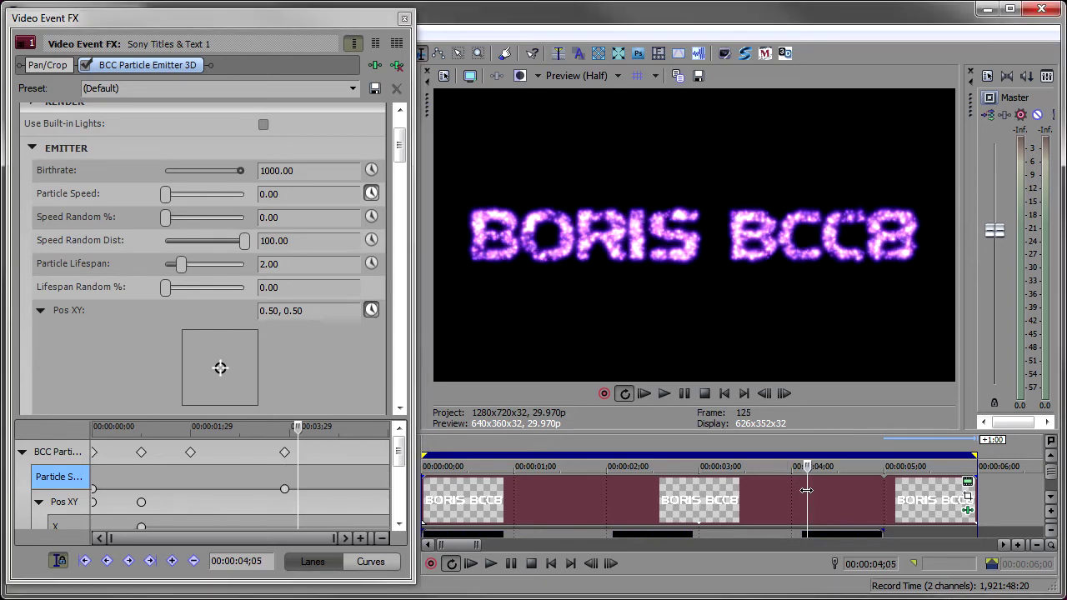
left_click_drag(167, 190, 309, 199)
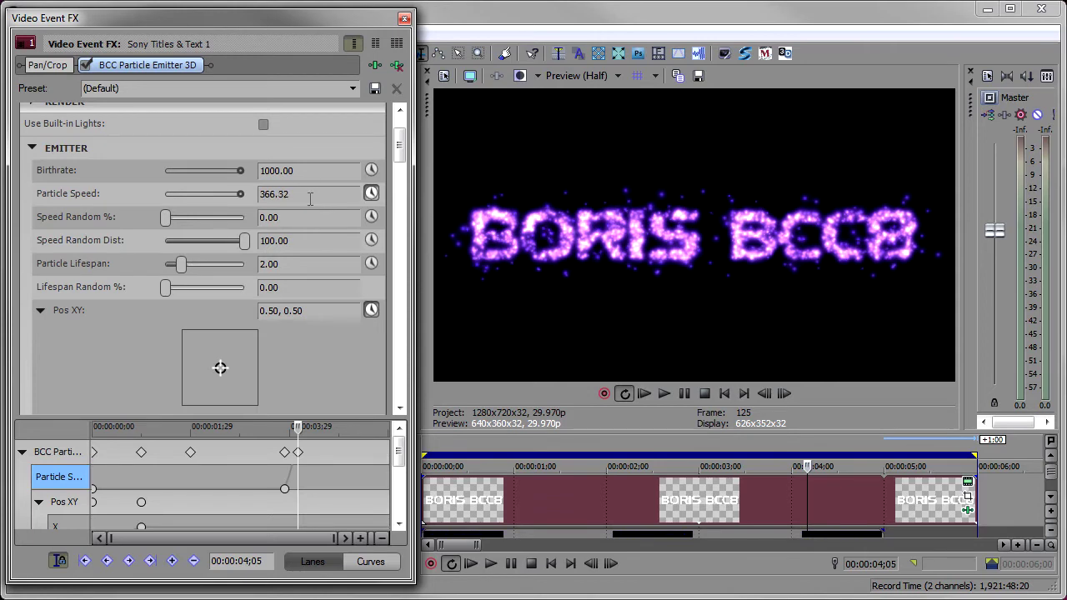
left_click(471, 564)
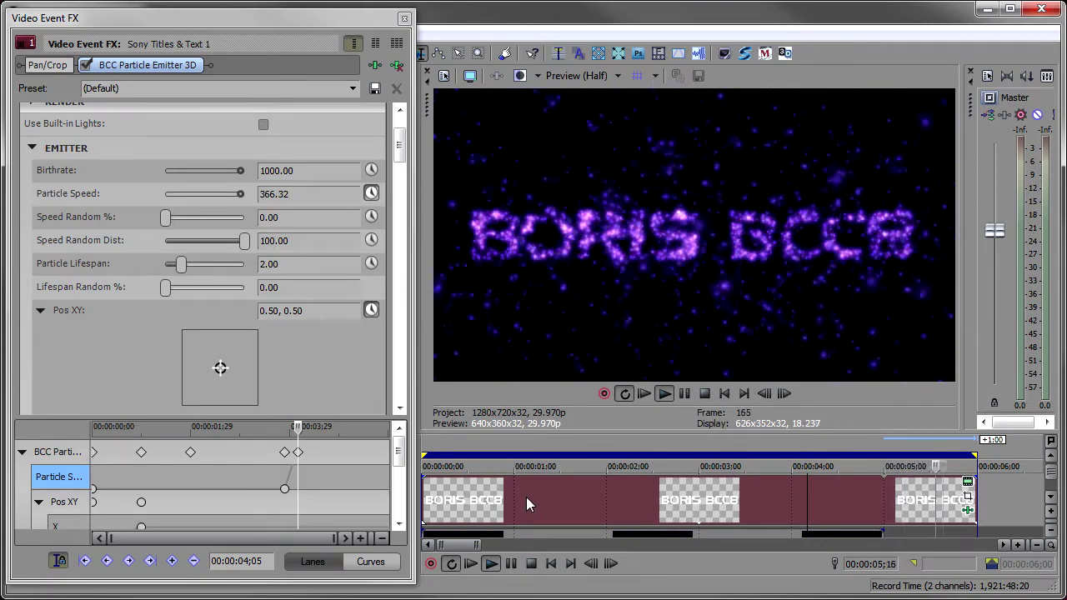
left_click(534, 566)
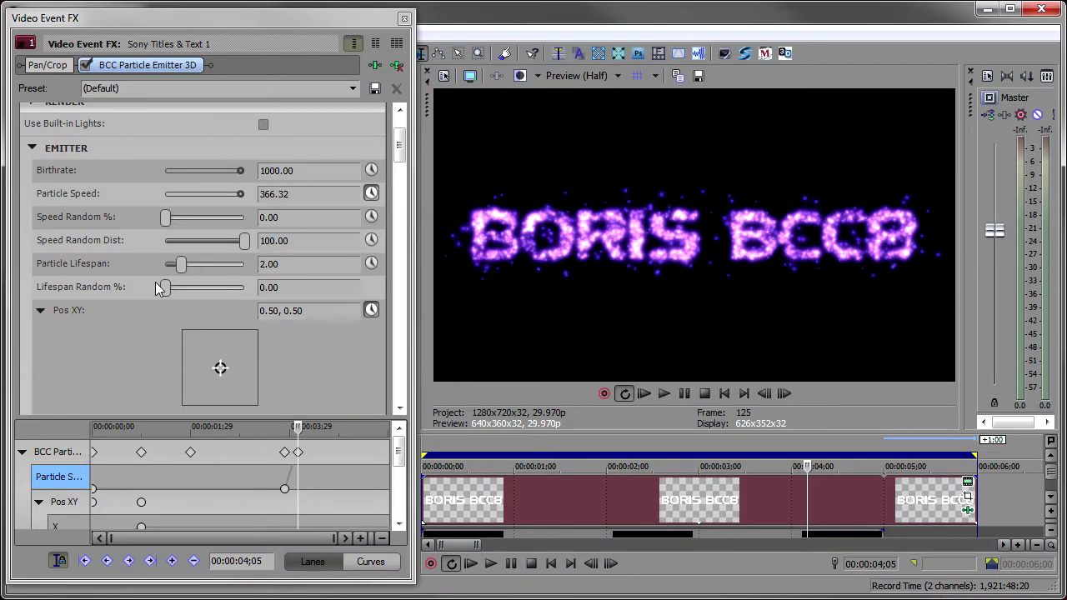
Step: Change the emitter's Direction to Forward and play the title from the start
left_click(40, 310)
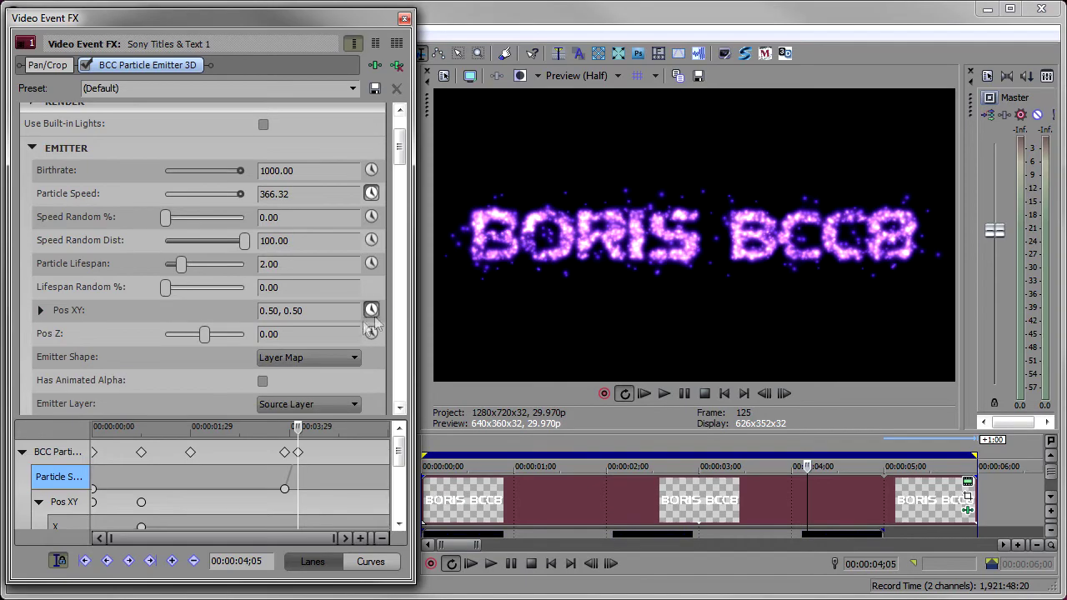
left_click_drag(401, 147, 406, 164)
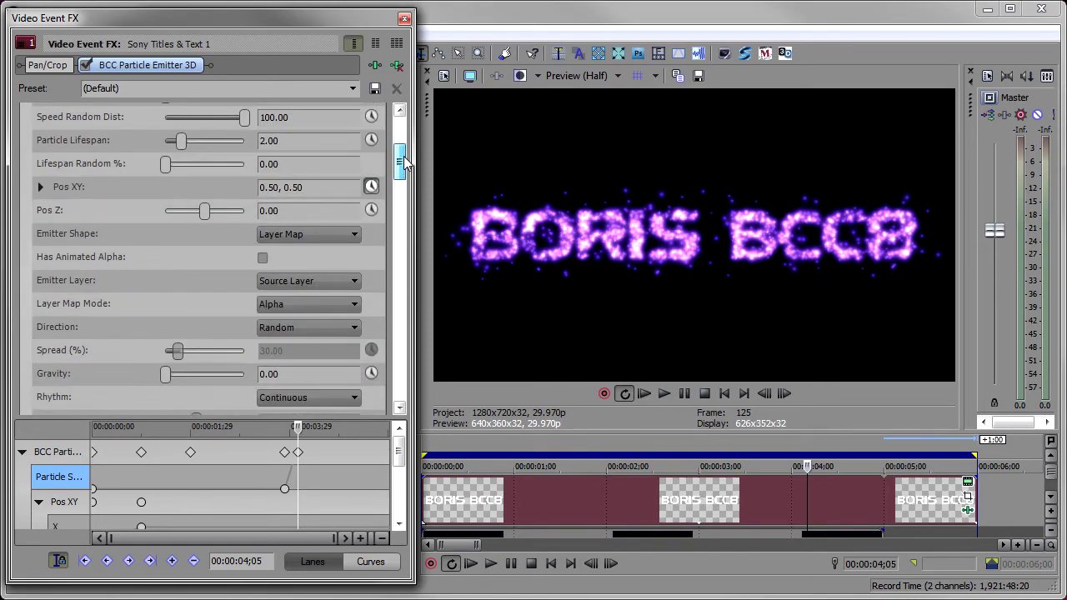
left_click(294, 329)
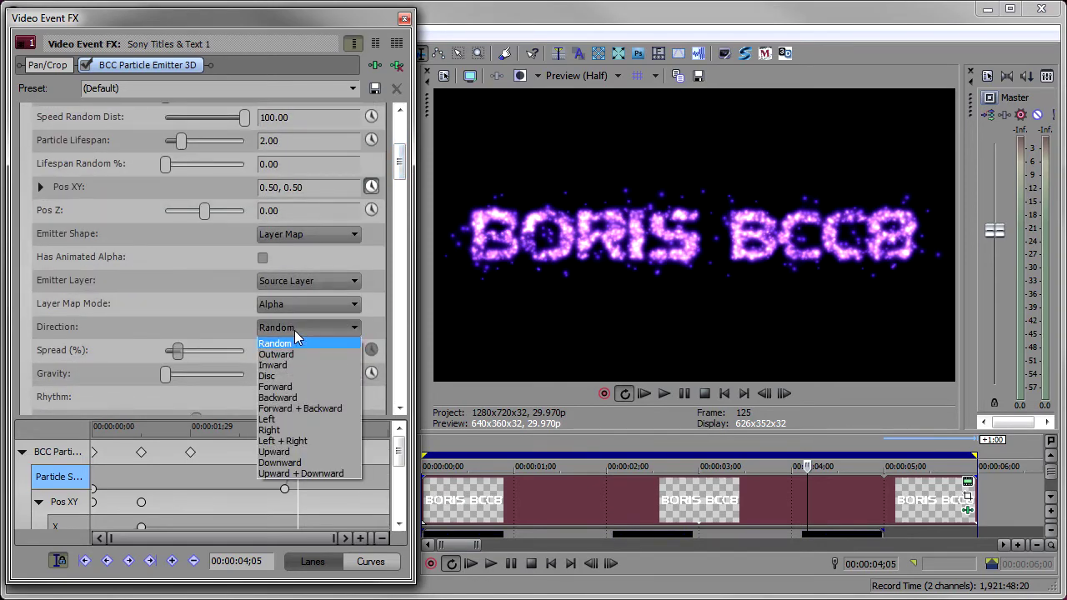
left_click(275, 387)
left_click(471, 564)
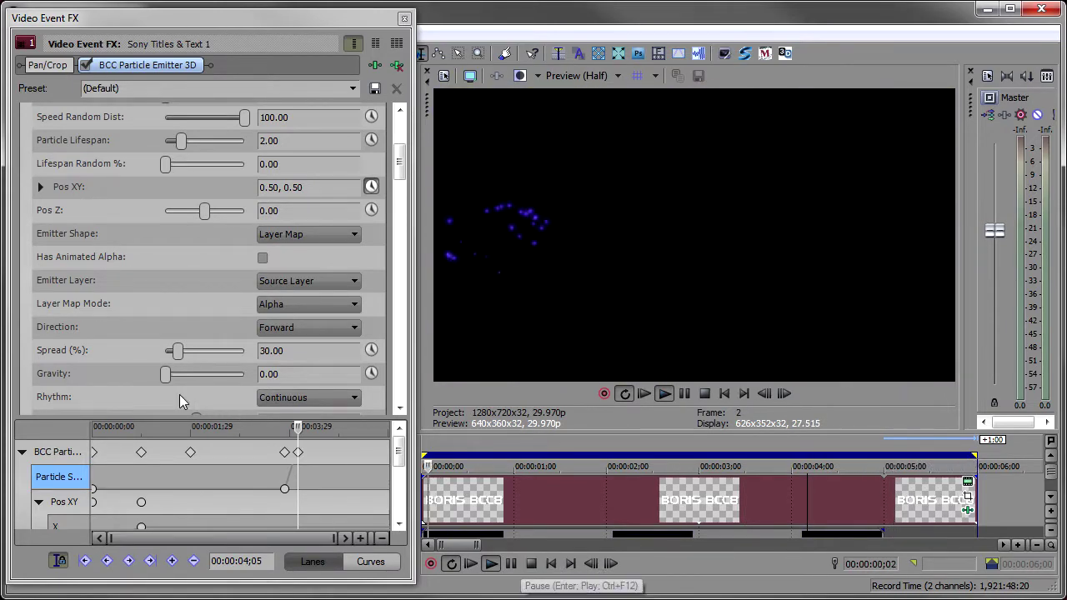
Step: Reduce the emitter's Spread to 0 during playback, and stop playback
left_click_drag(182, 357, 130, 361)
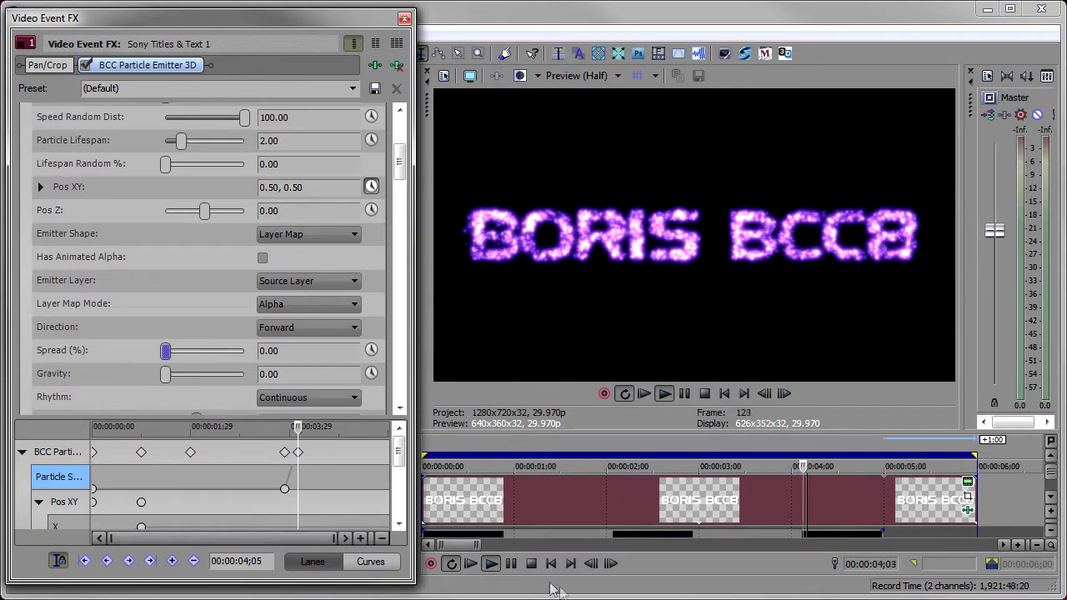
left_click(531, 563)
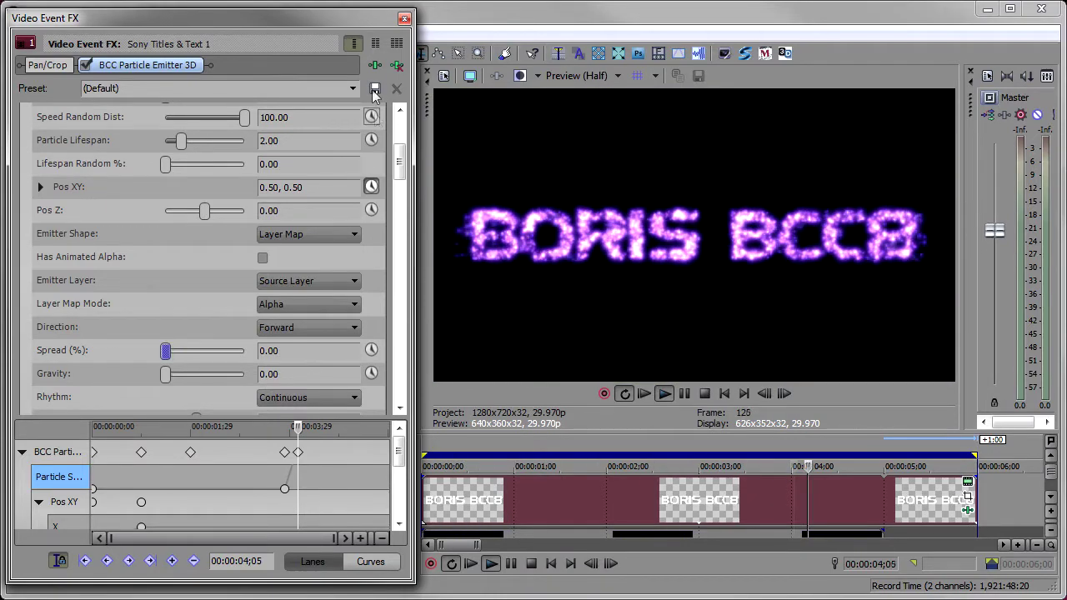
left_click(531, 564)
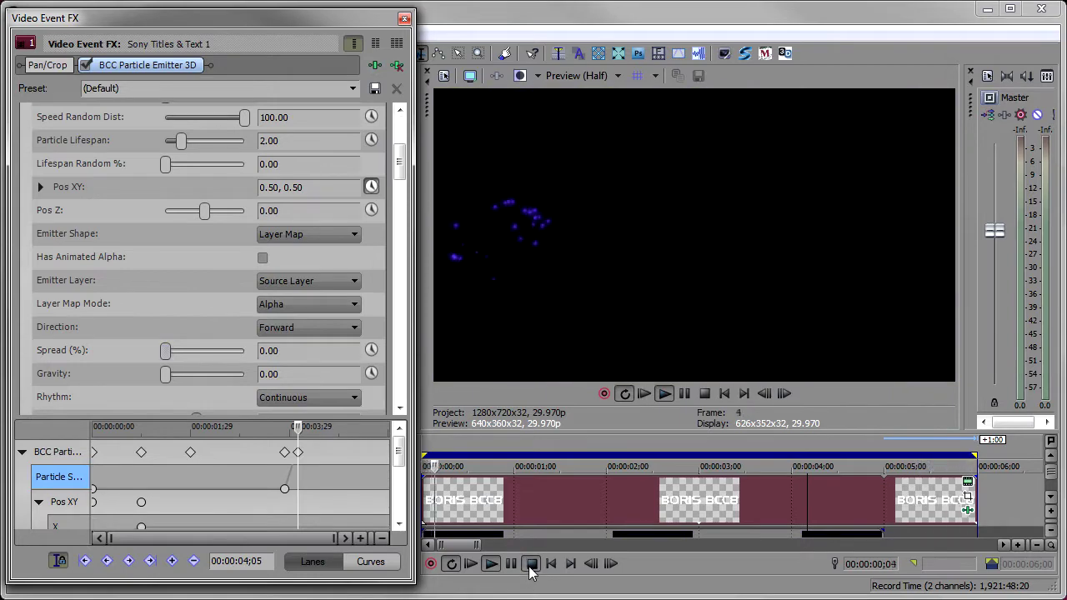
Step: Add the BCC Film Glow effect from the BCC Film Style group after the particle emitter
left_click(376, 66)
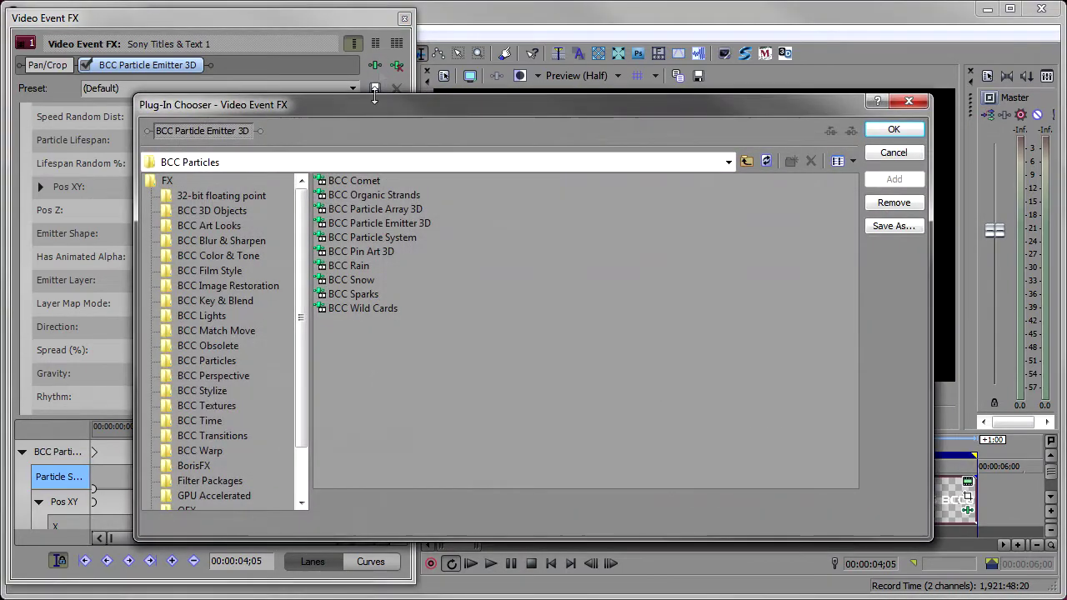
left_click(201, 272)
double_click(358, 209)
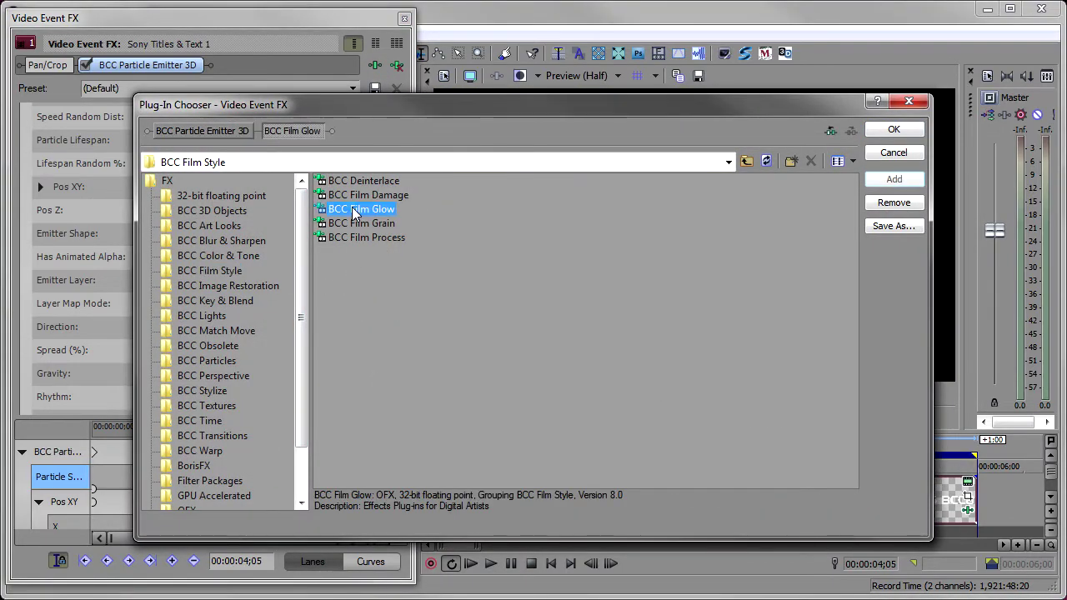
left_click(886, 133)
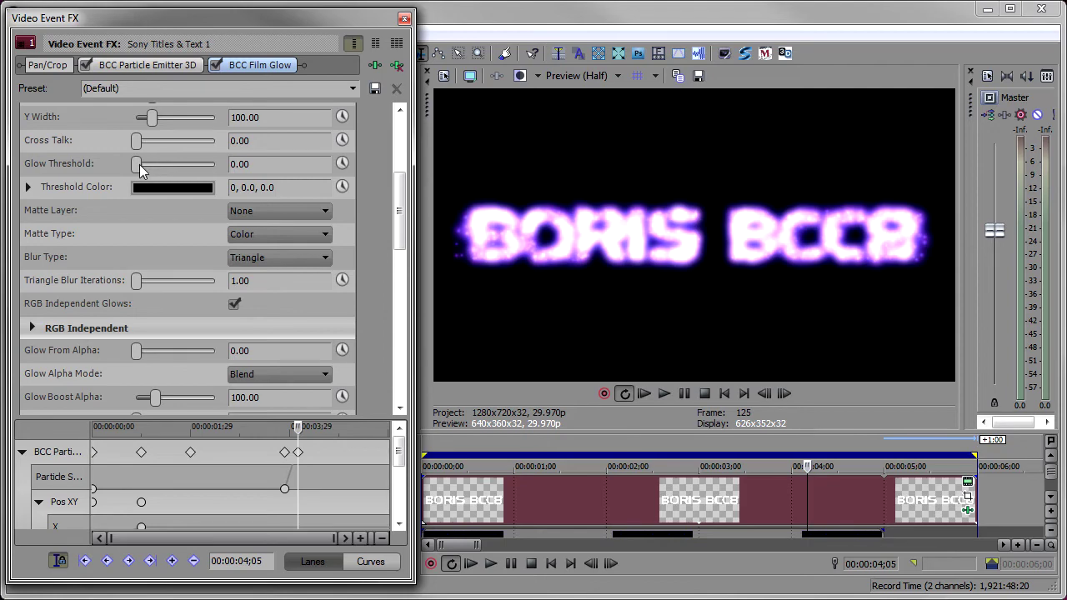
Step: Set the glow's Glow Threshold to 16.84 and preview the title from the start
left_click_drag(139, 167, 152, 169)
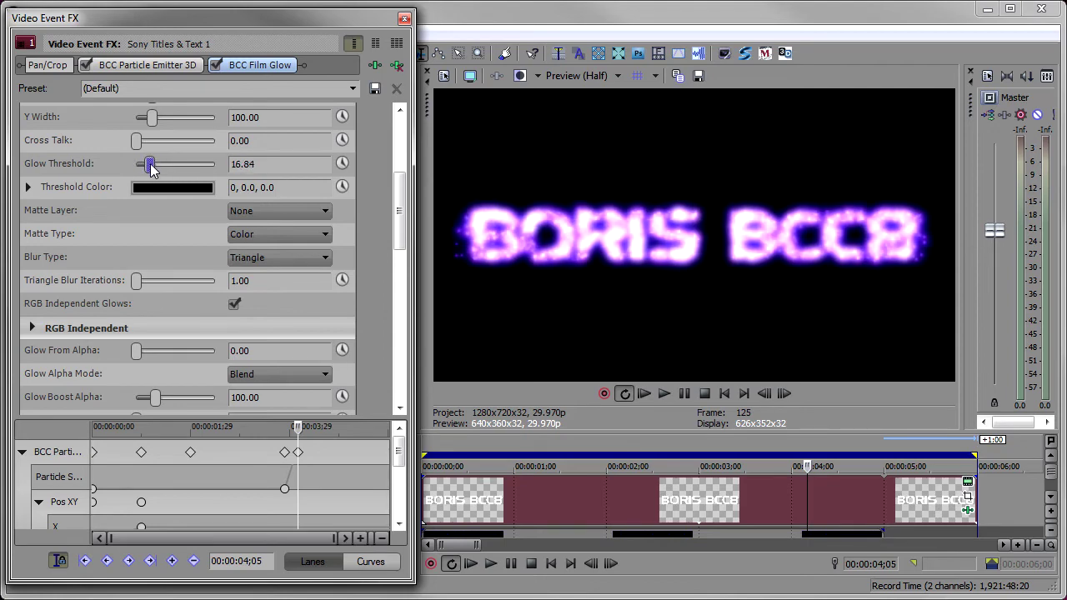
left_click(470, 563)
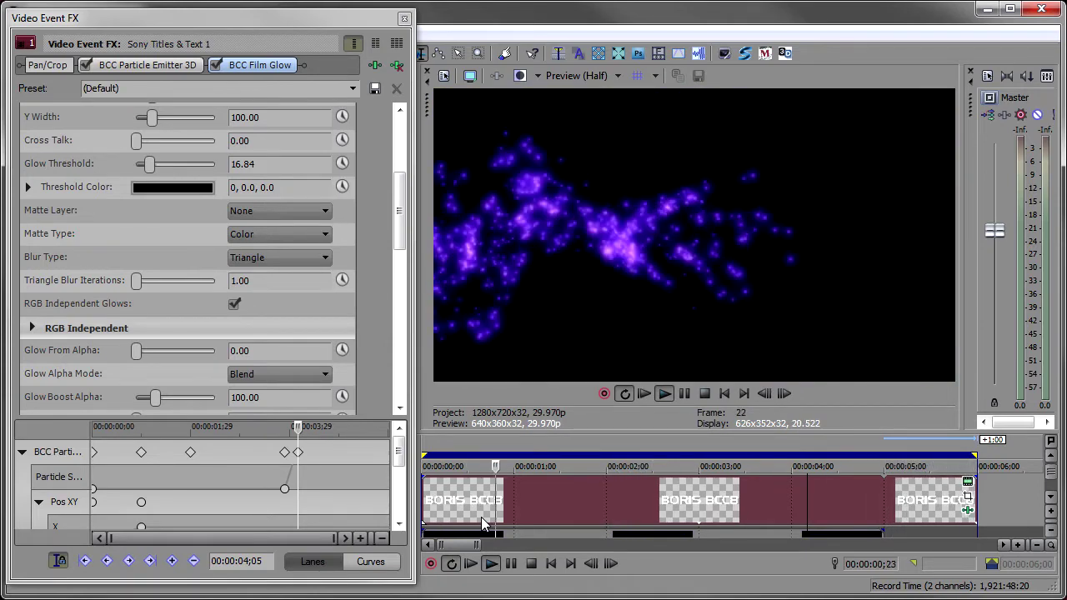
key("Return")
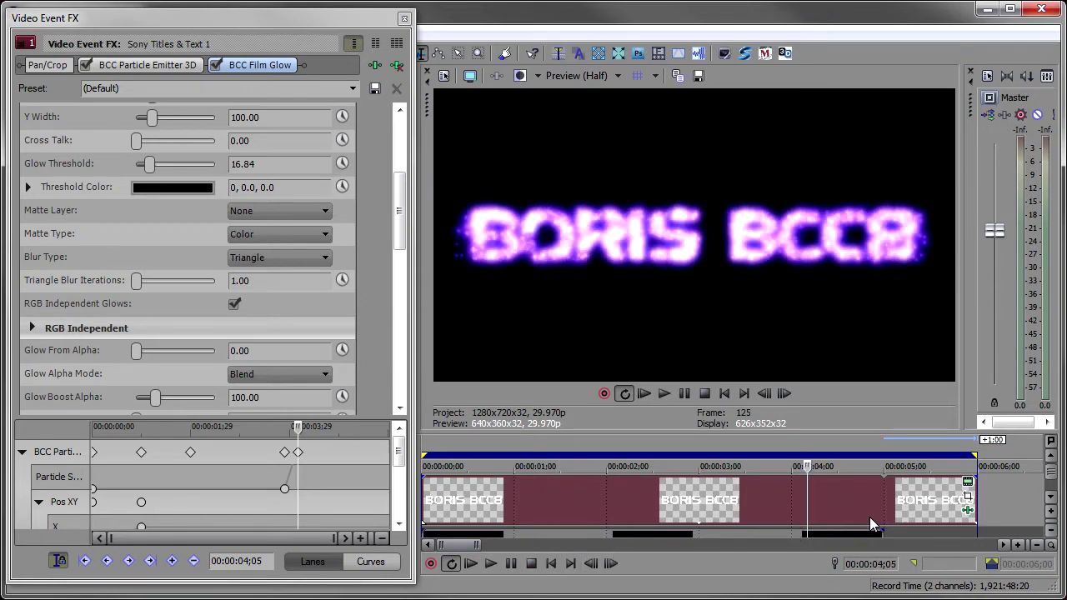
Step: Move the playhead to 5 seconds and toggle BCC Film Glow off and on to compare its effect
left_click(881, 505)
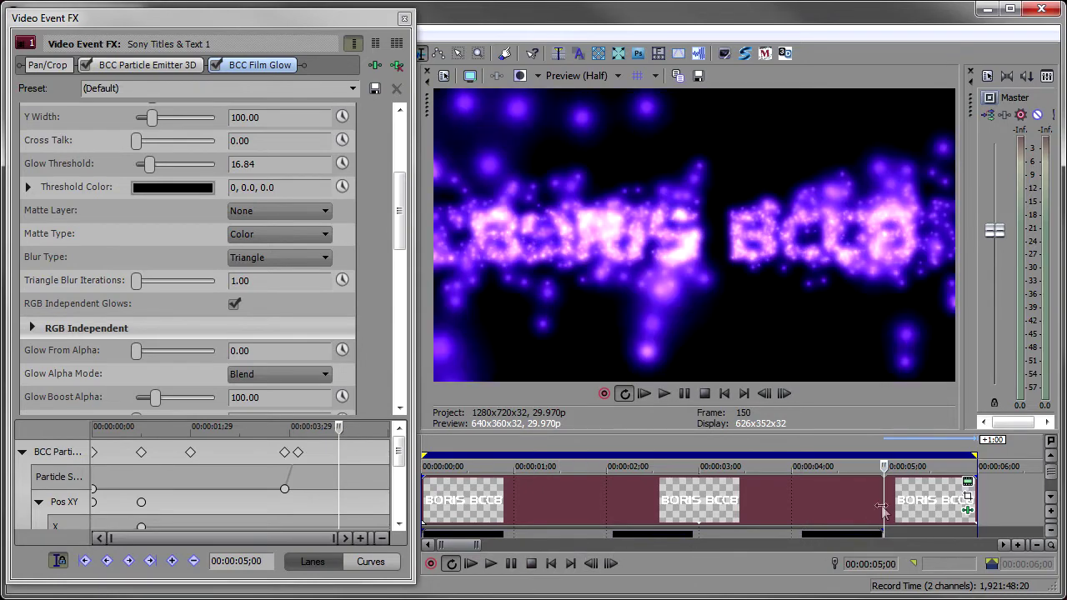
left_click(215, 65)
left_click(211, 64)
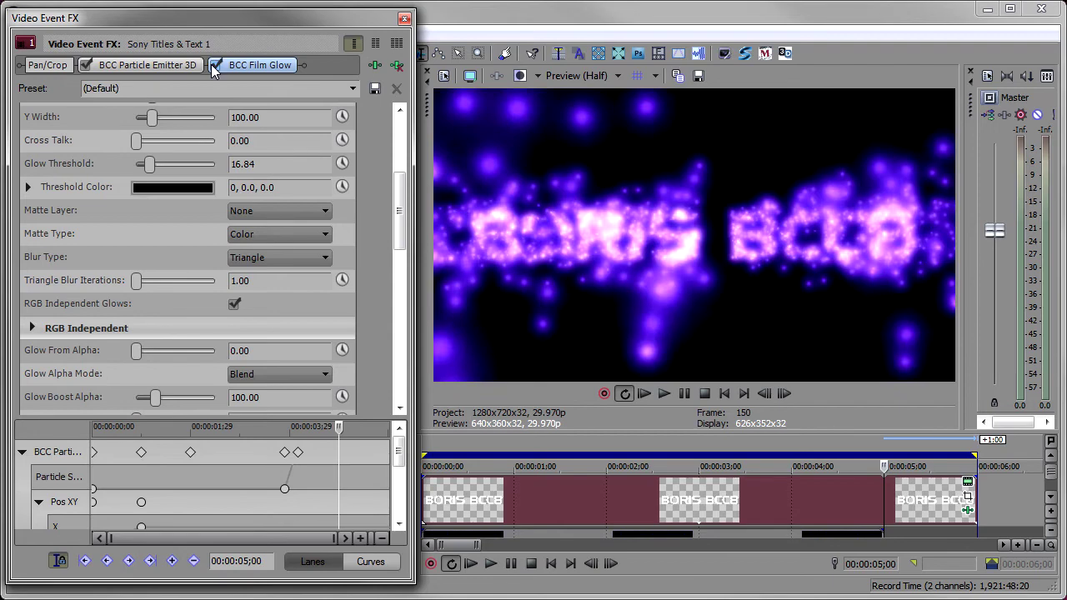
Step: Play the glowing title from the start, stop playback and reposition the playhead near 4 seconds
left_click(471, 565)
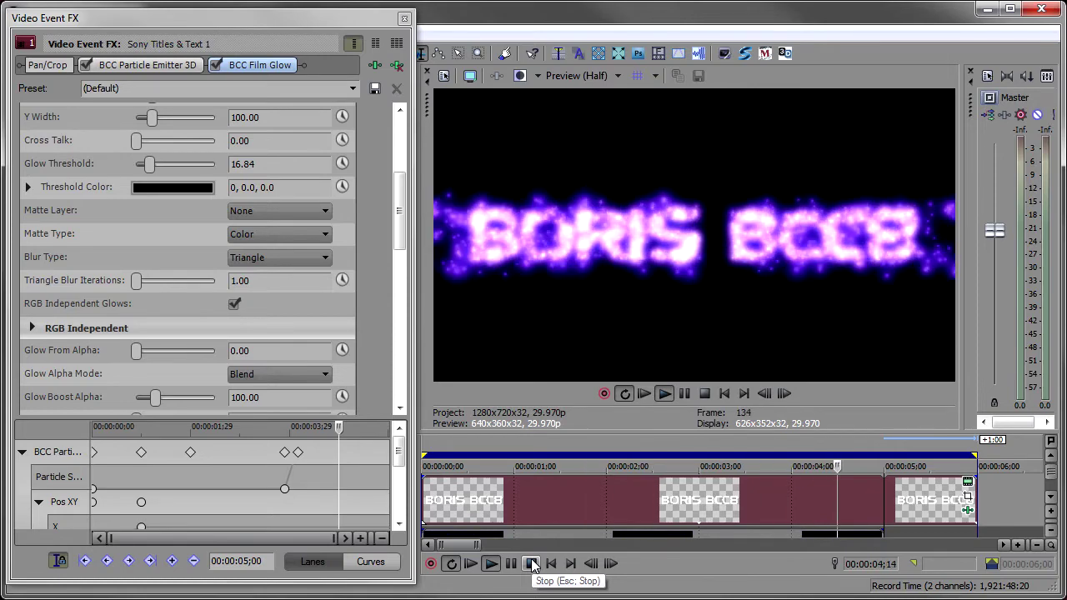
left_click(531, 565)
left_click(790, 483)
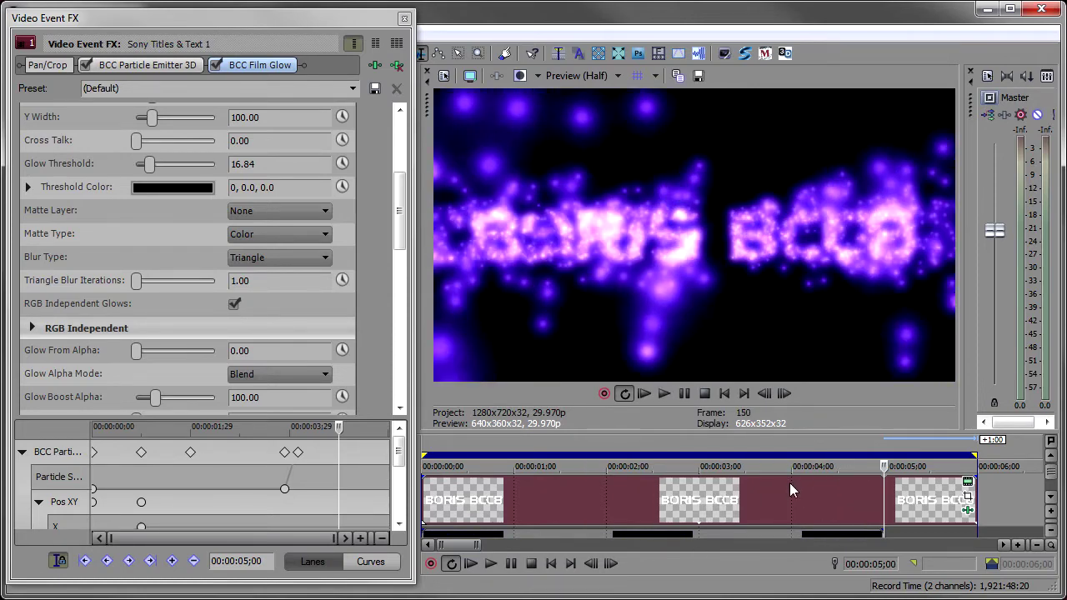
Step: Add the BCC Lens Flare 3D effect from the BCC Lights group and place it between the particle emitter and BCC Film Glow
left_click(374, 65)
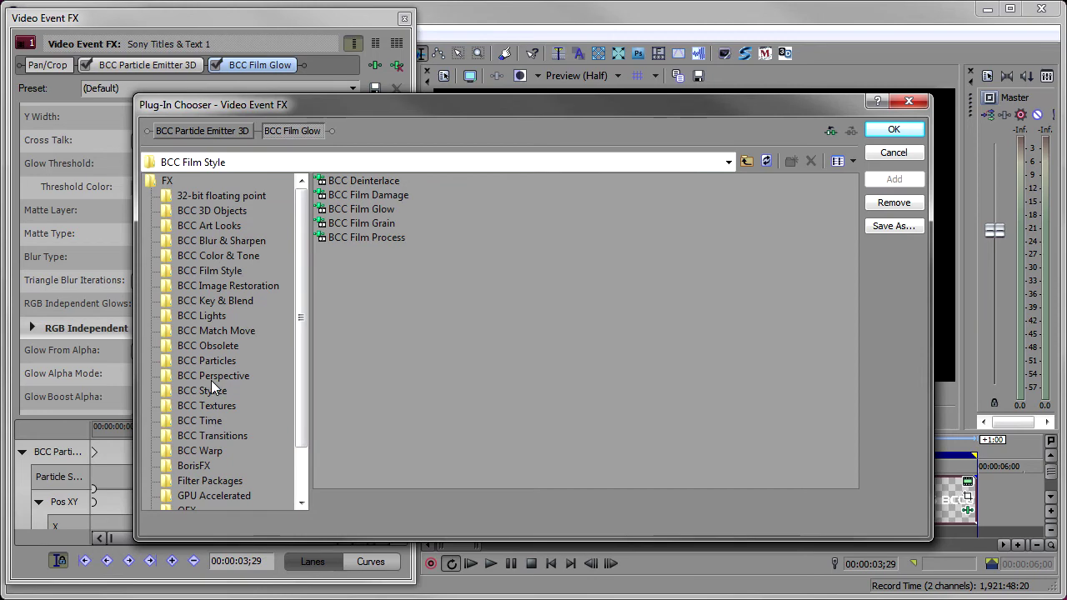
left_click(205, 316)
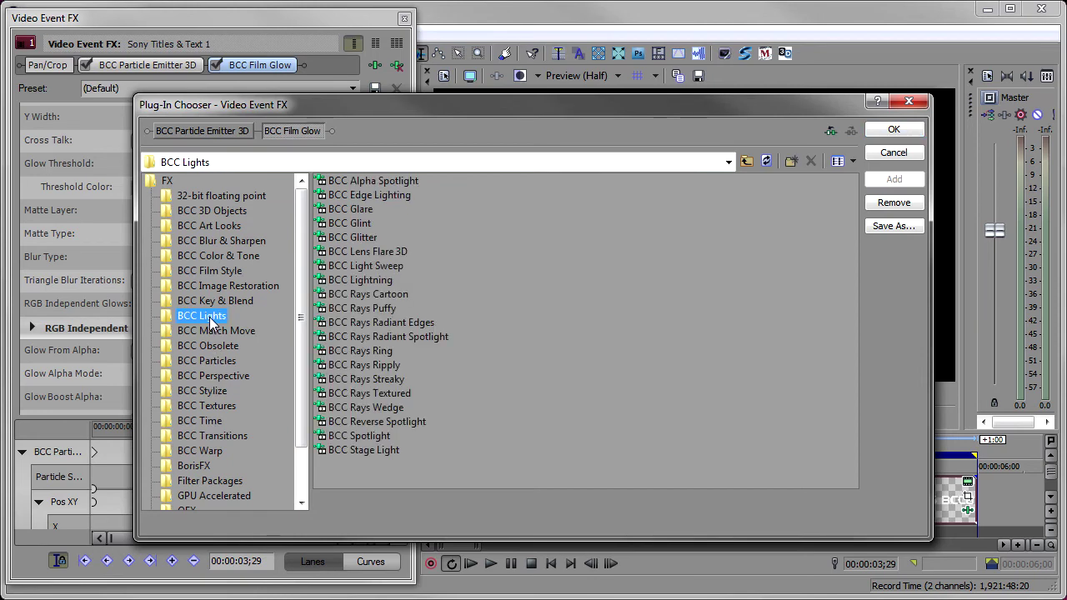
double_click(352, 251)
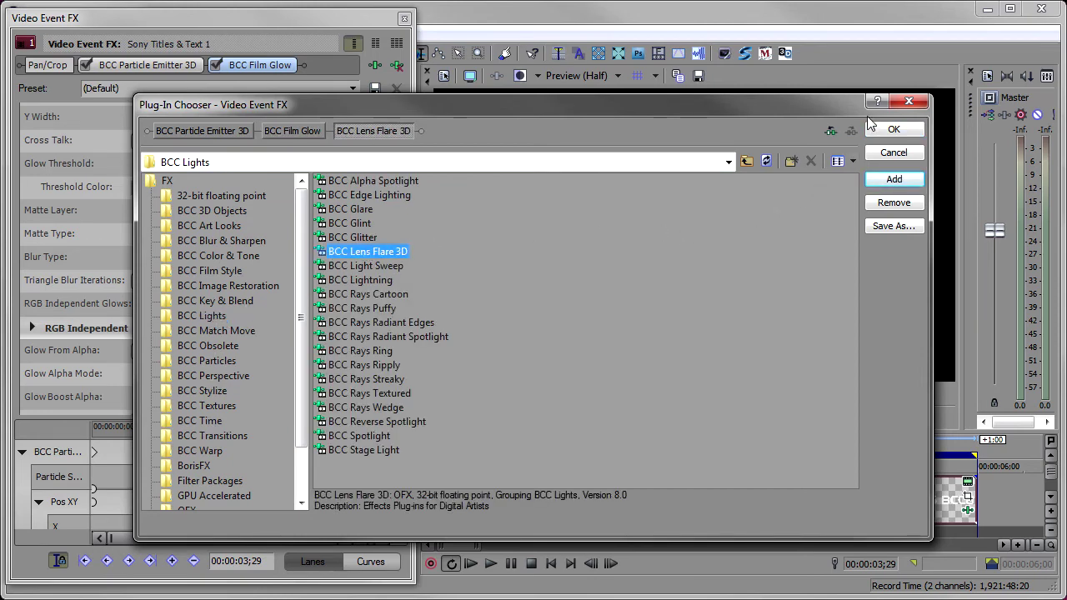
left_click(888, 131)
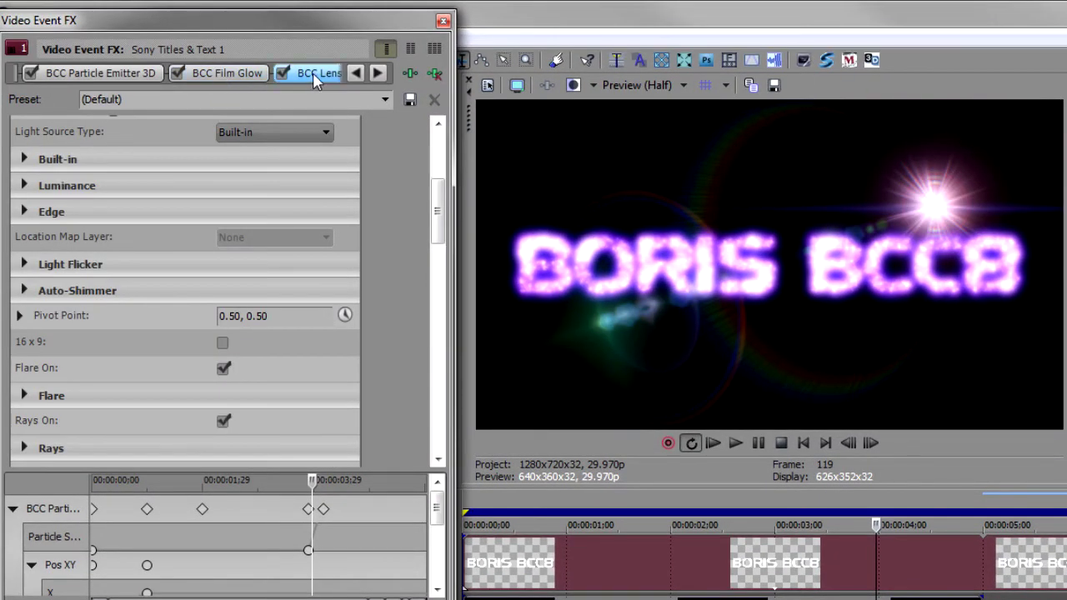
left_click_drag(177, 73, 176, 73)
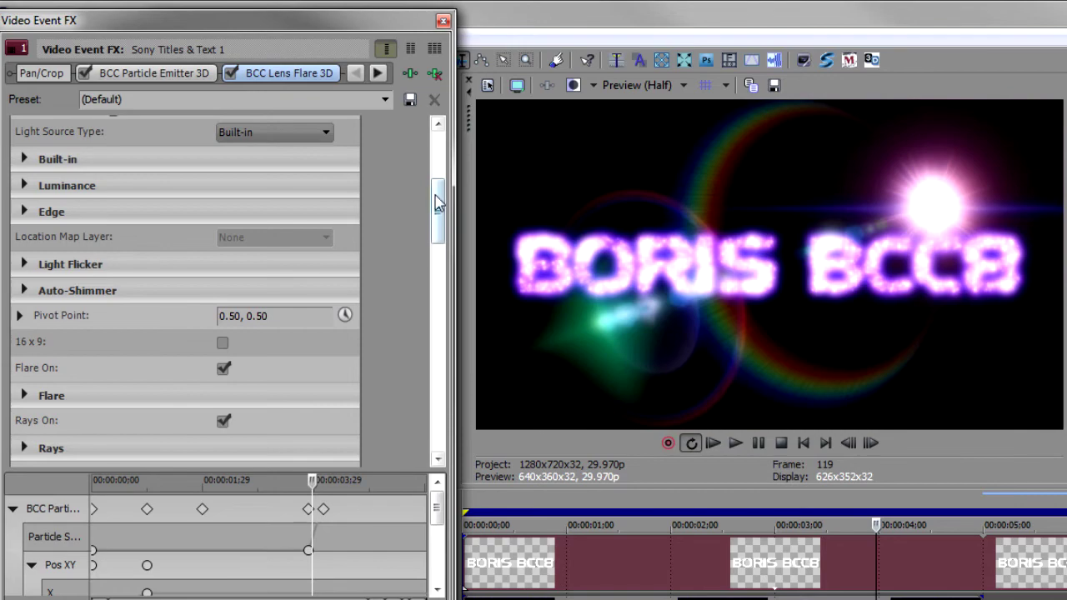
Step: Apply the LightBeam.bsp preset to the lens flare
scroll(436, 209, "up", 5)
left_click(282, 187)
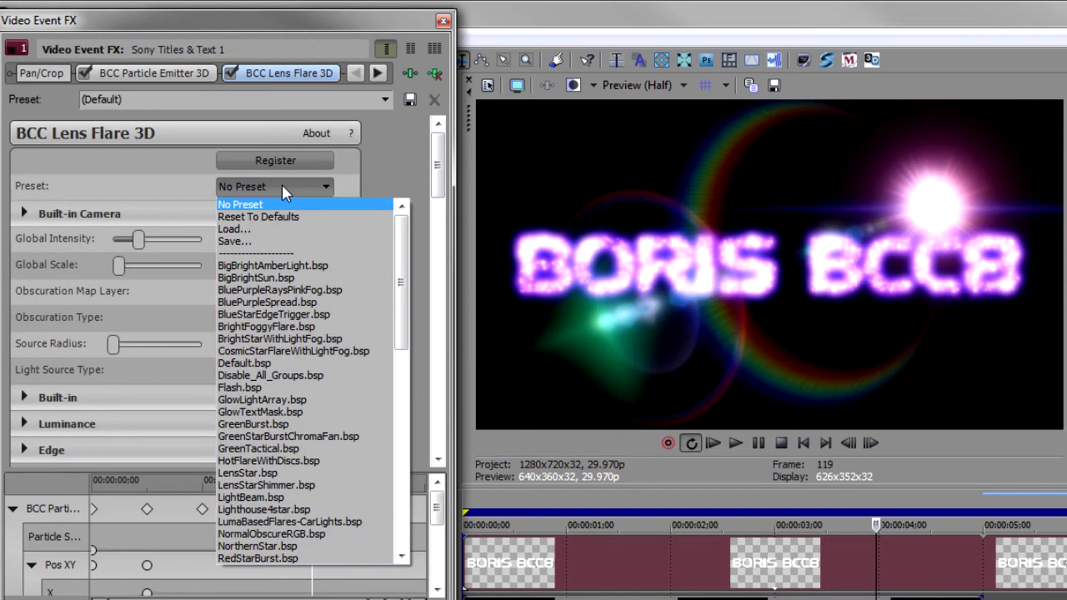
left_click(303, 498)
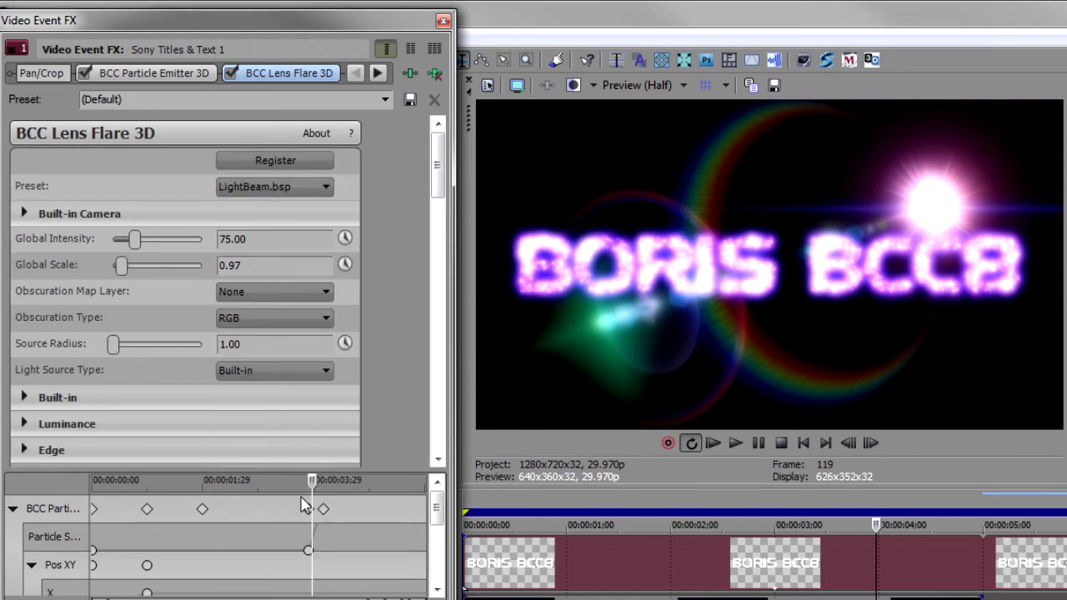
Step: Centre the lens flare by setting its built-in light's Position XY to 0.50, 0.50
left_click(24, 398)
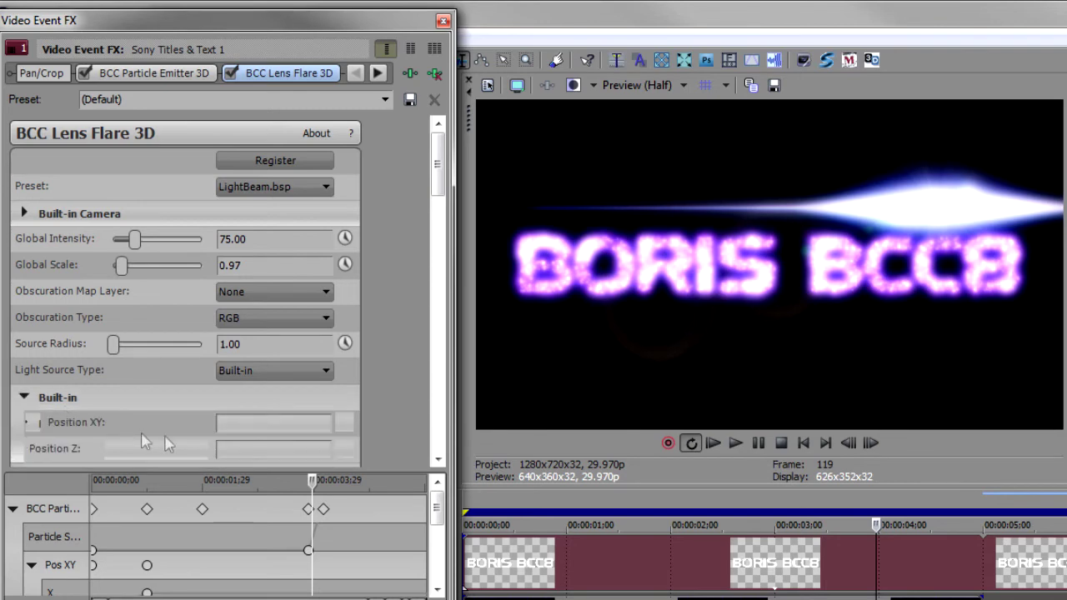
left_click_drag(289, 425, 155, 429)
type(".5,.5")
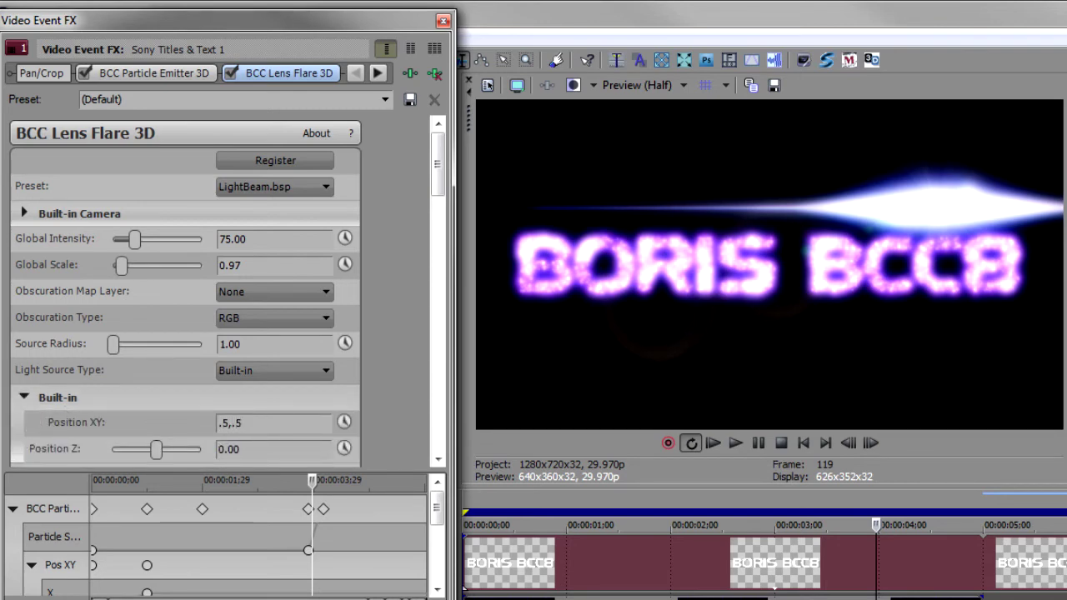
key("Return")
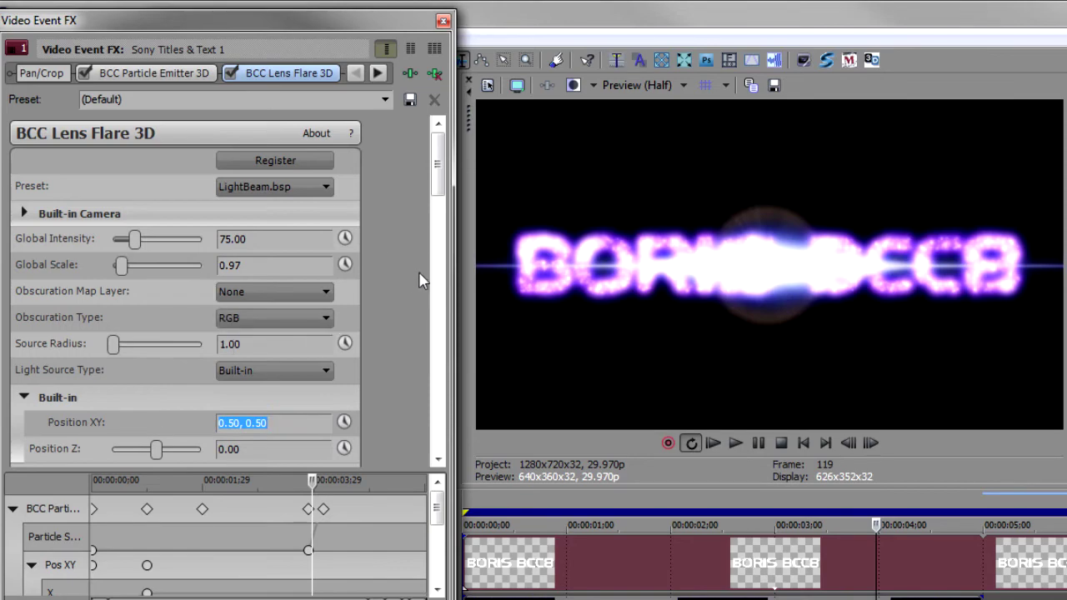
mouse_move(435, 173)
left_mouse_down()
mouse_move(435, 193)
mouse_move(435, 177)
left_mouse_up()
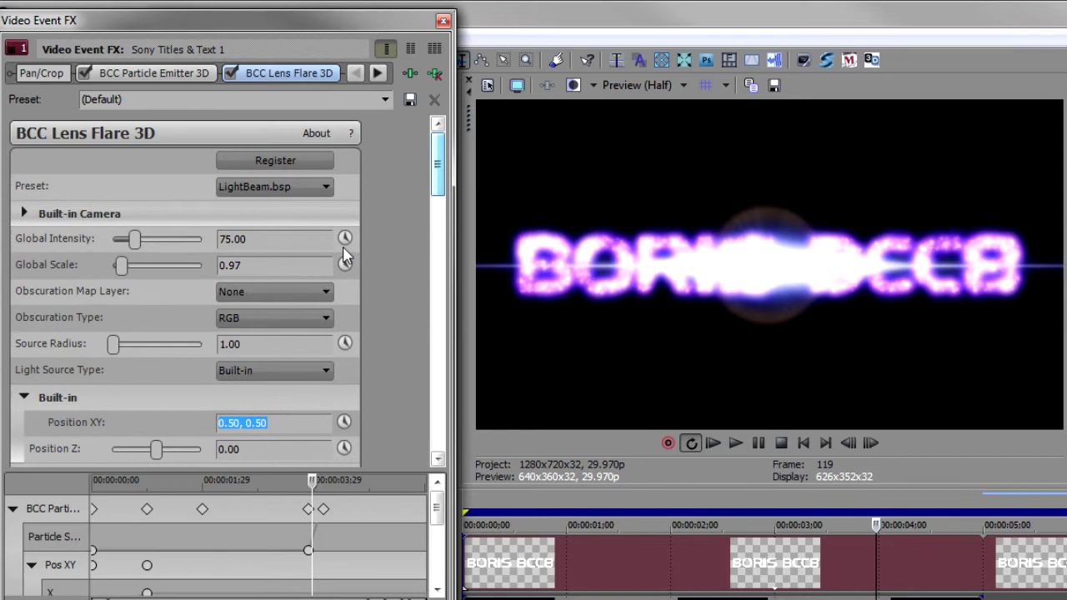
left_click(24, 399)
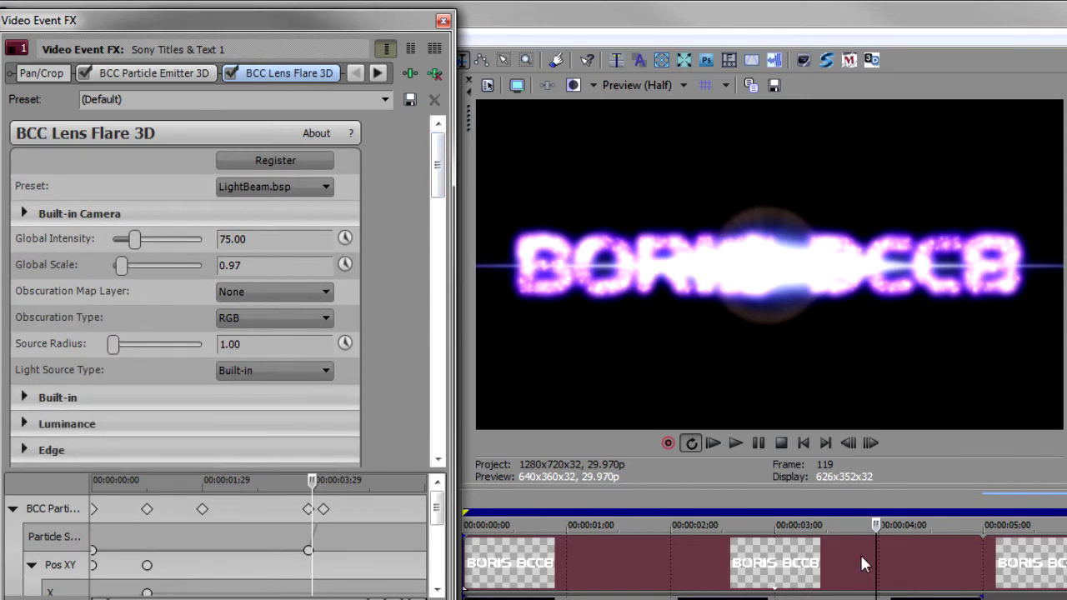
Step: Set the lens flare's Global Intensity to 0 and enable keyframing for it at the start of the title
left_click(861, 557)
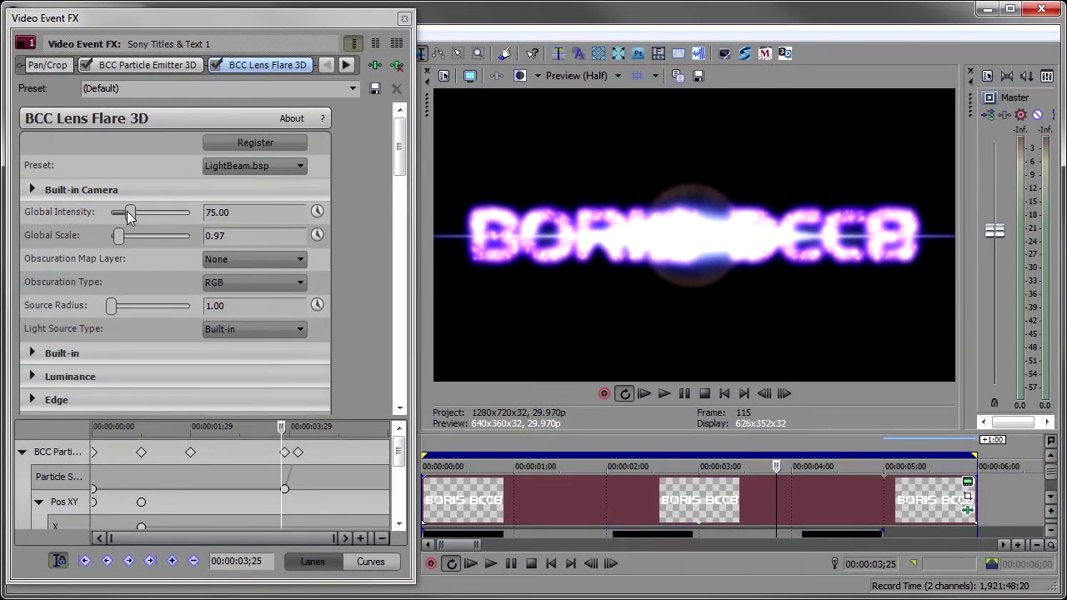
left_click_drag(129, 215, 81, 226)
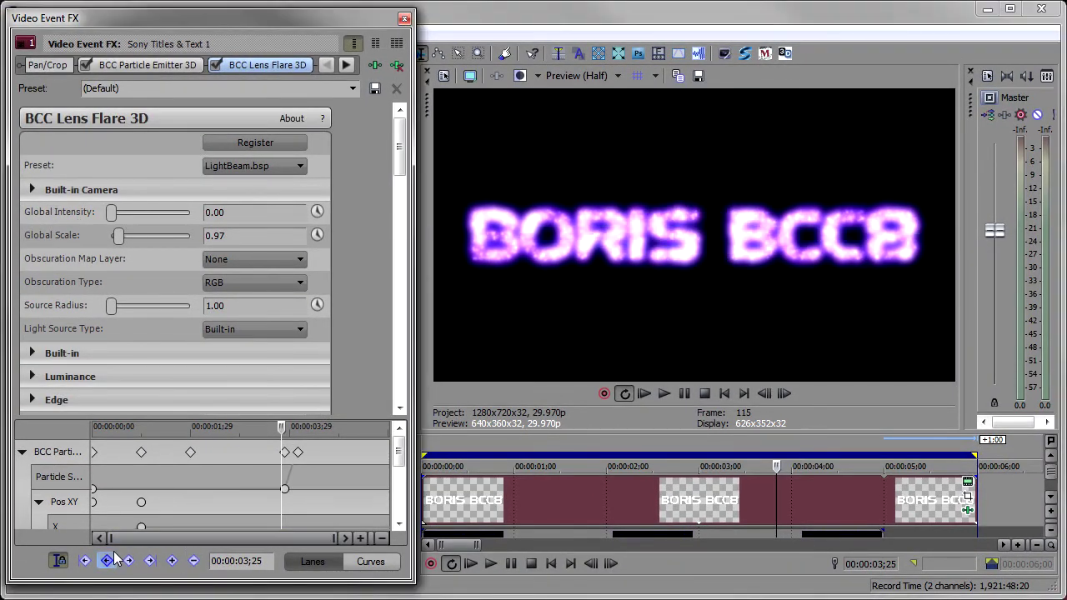
left_click(85, 561)
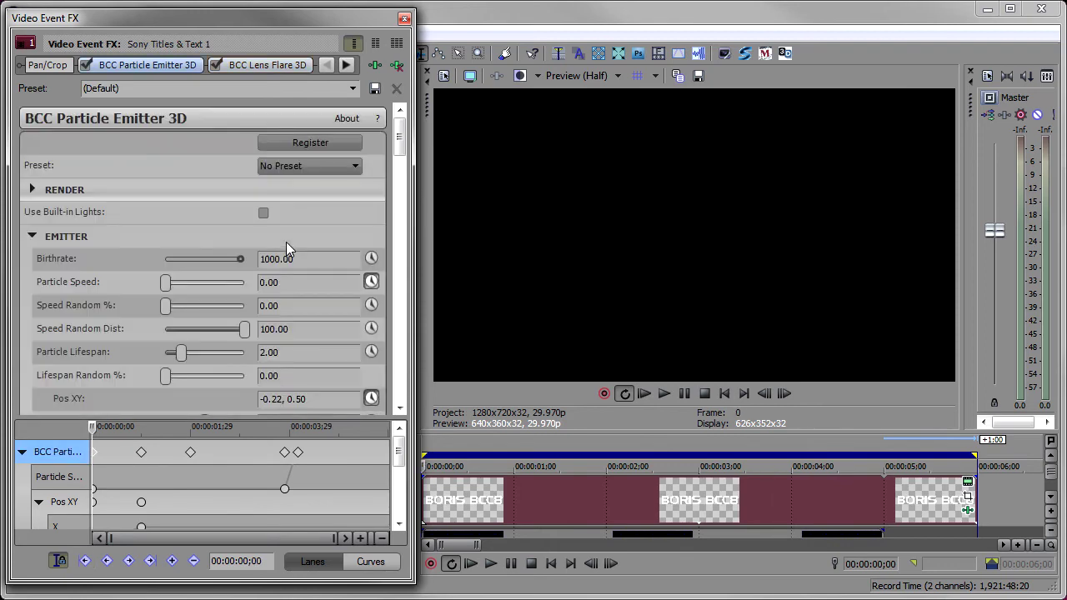
left_click(275, 65)
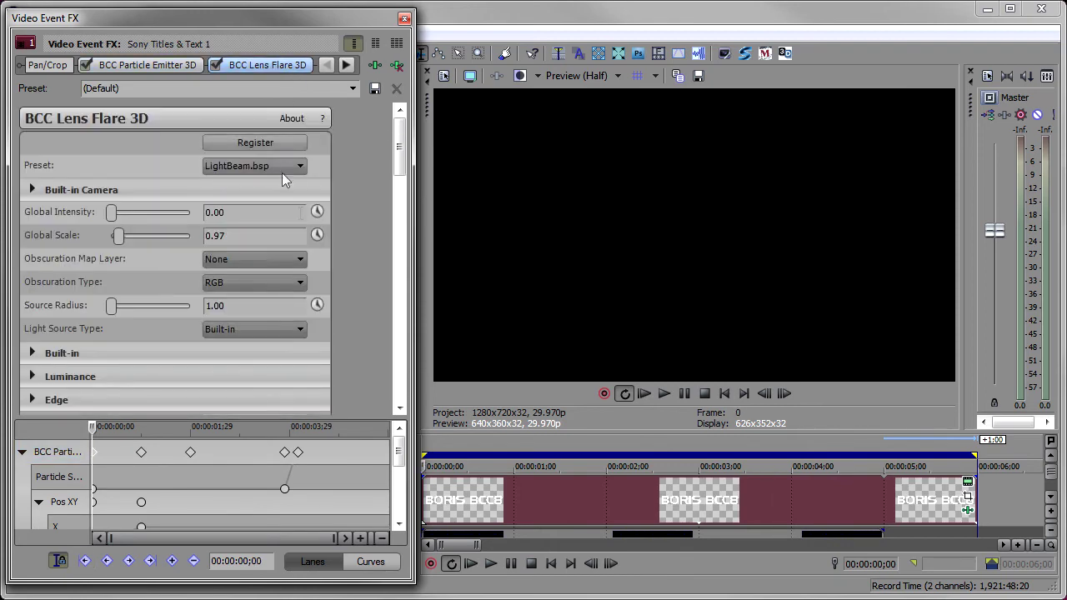
left_click(317, 213)
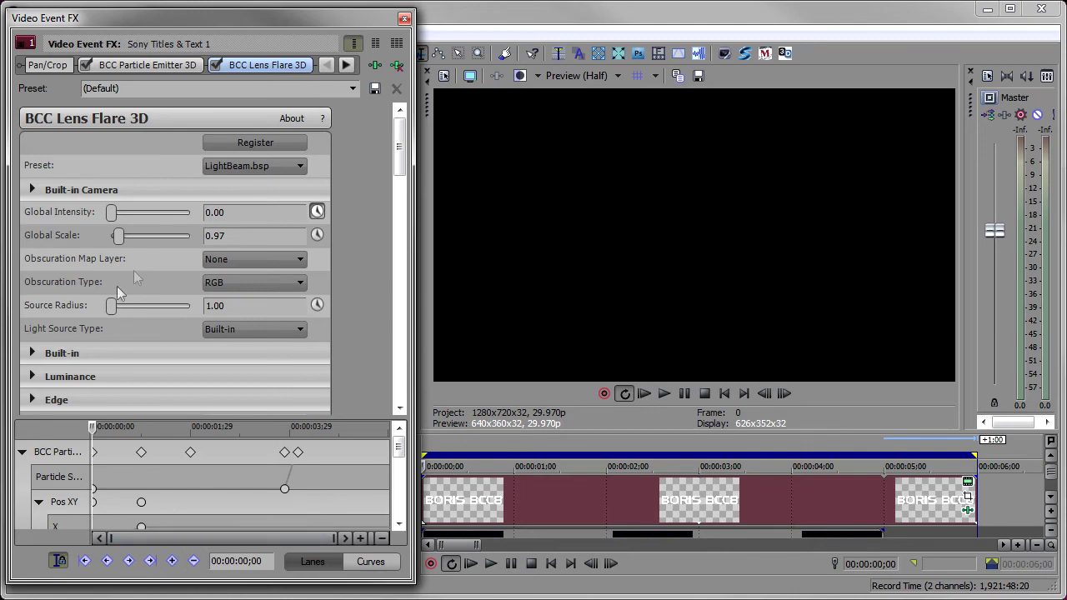
Step: Keyframe the lens flare's Global Intensity to 72 at 00:00:04;03 and to 0 at 00:00:04;15
left_click(780, 499)
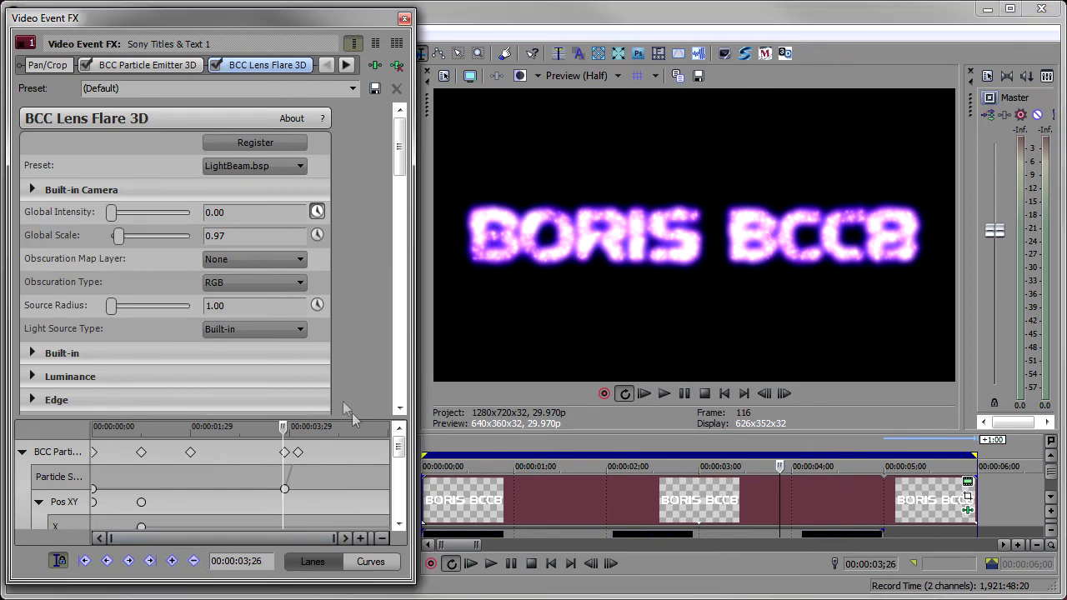
left_click(800, 498)
left_click_drag(112, 213, 134, 225)
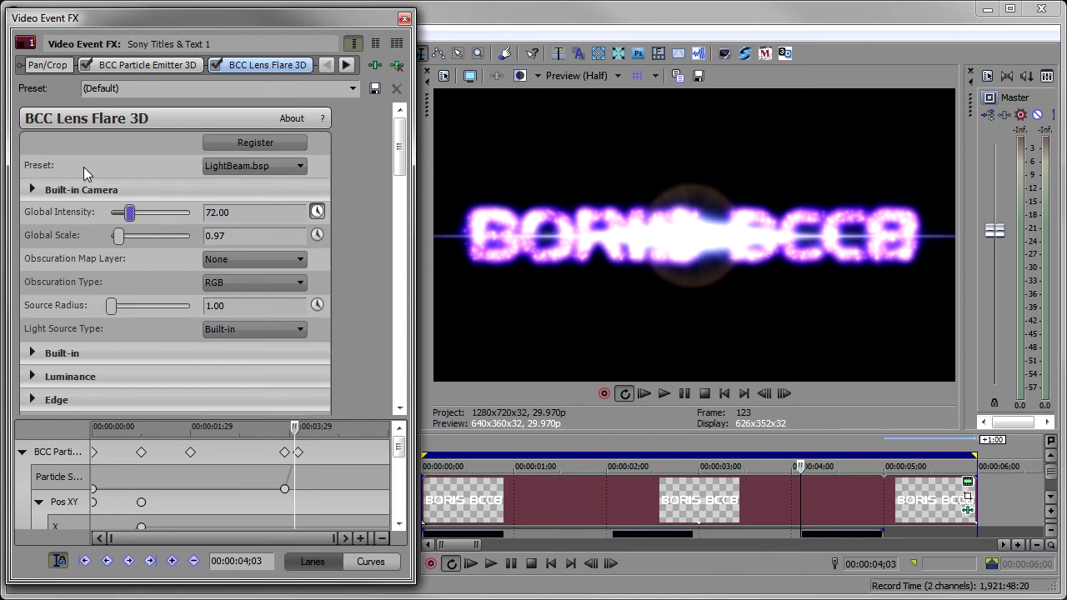
left_click(840, 501)
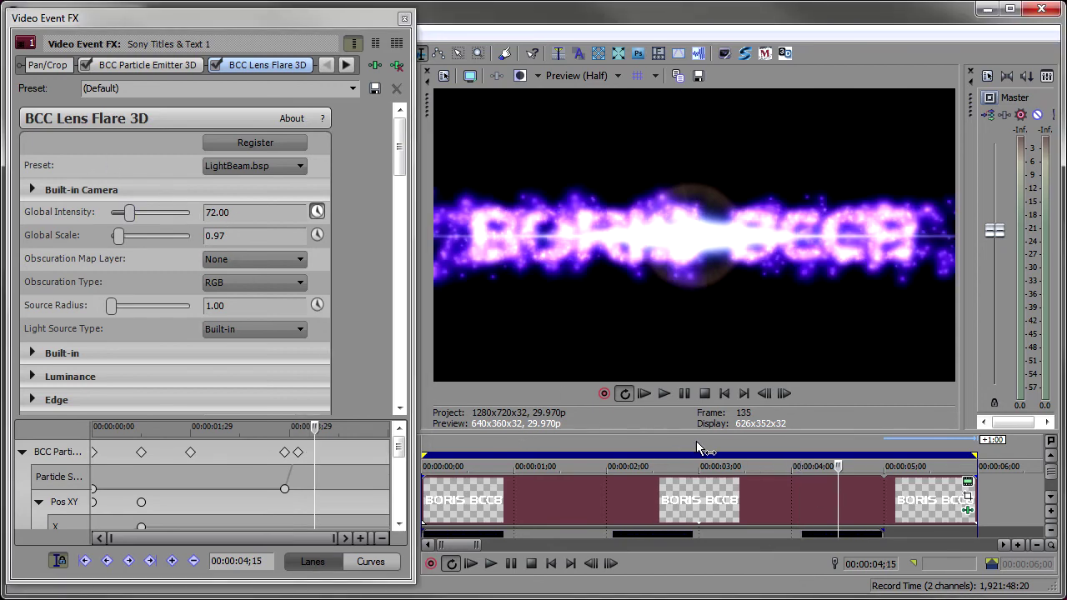
left_click(129, 214)
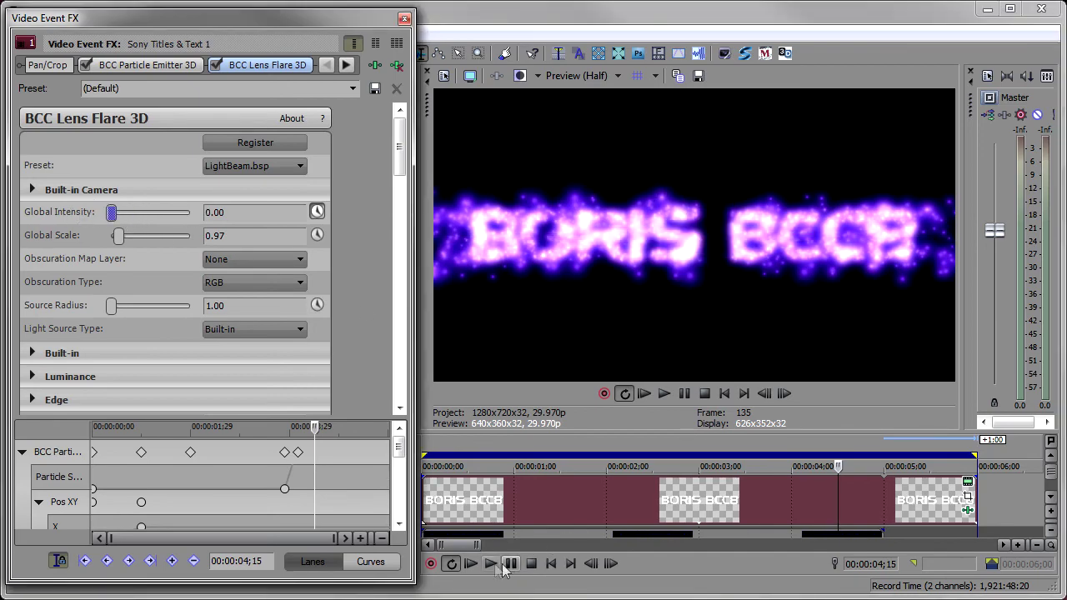
Step: Play the title to preview the animated lens flare and close the Video Event FX window
left_click(491, 563)
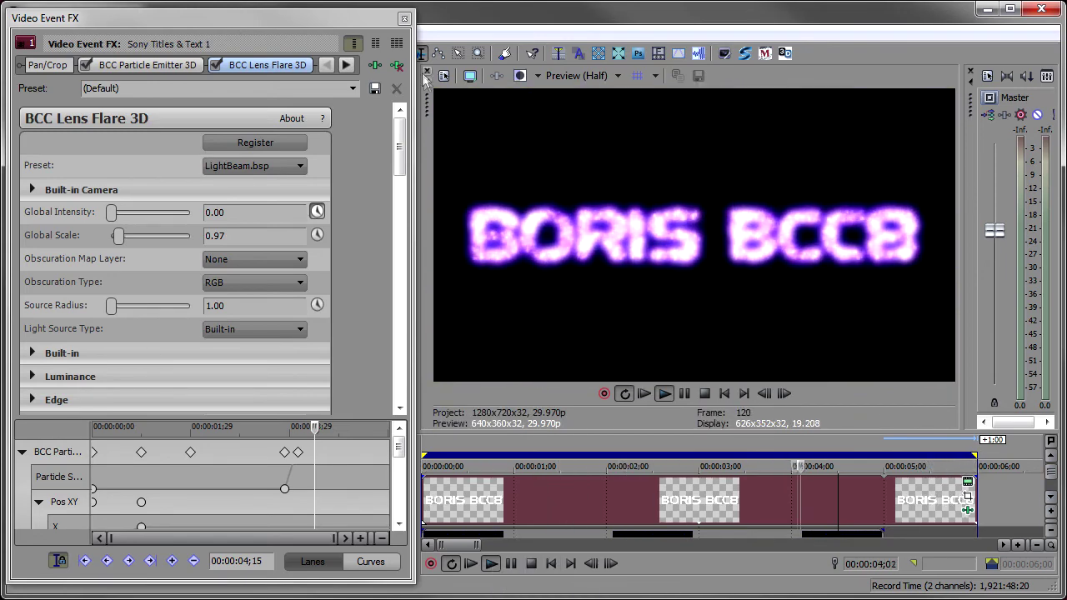
left_click(402, 19)
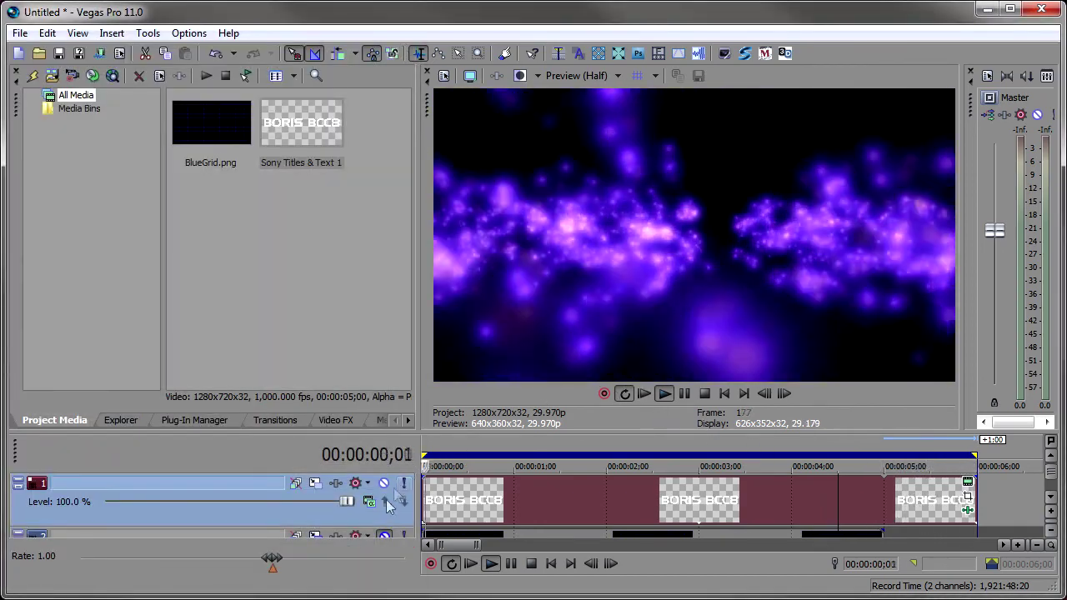